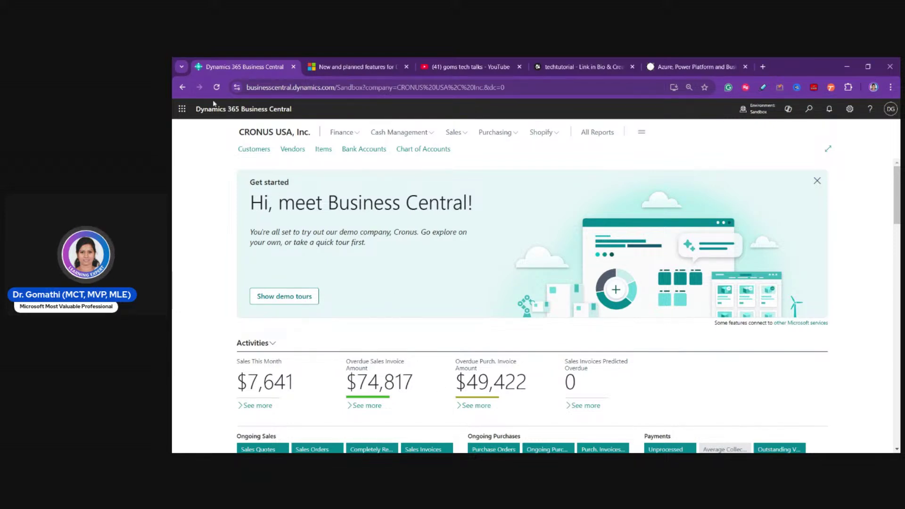
pyautogui.click(271, 92)
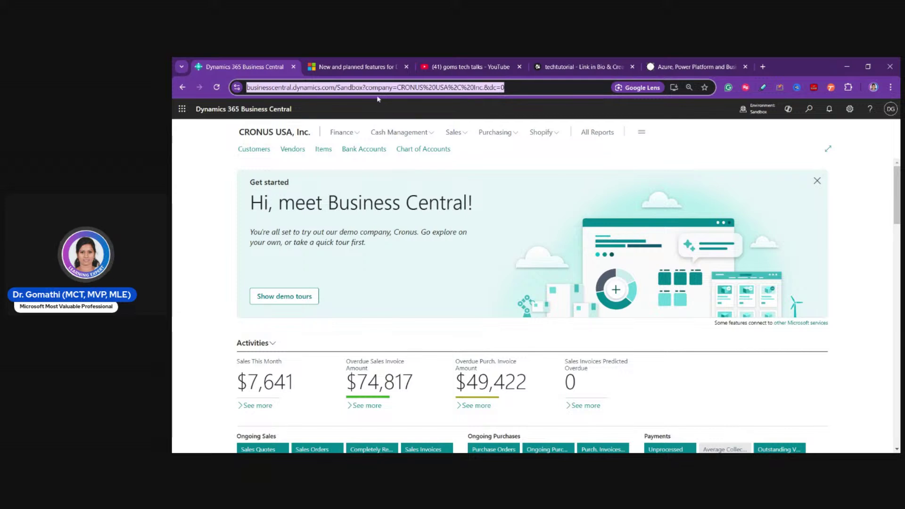
pyautogui.click(400, 87)
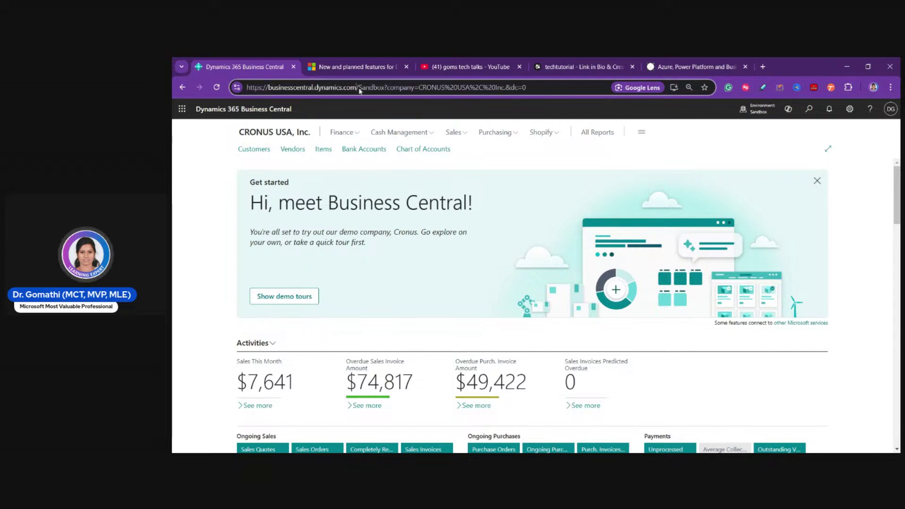
pyautogui.click(775, 140)
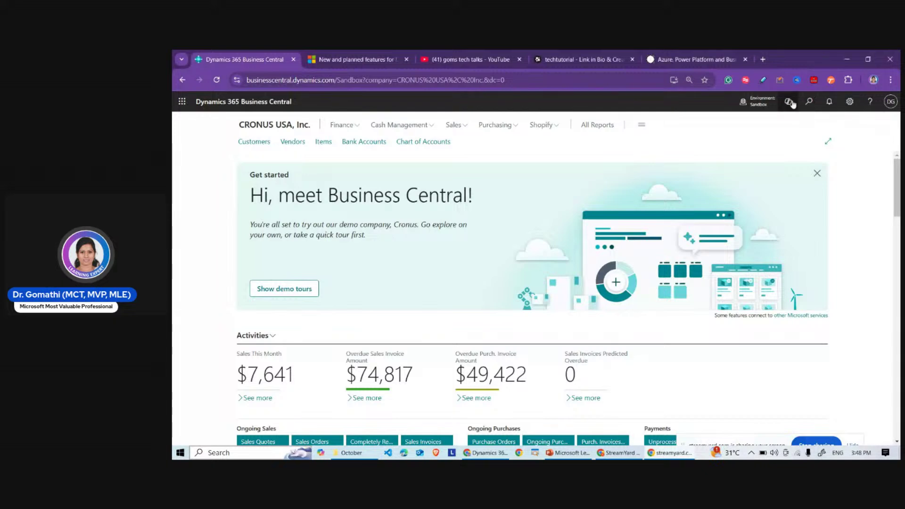
# - Open the Copilot pane and circle its Find, Explain and Guide options with the on-screen pen
pyautogui.click(789, 102)
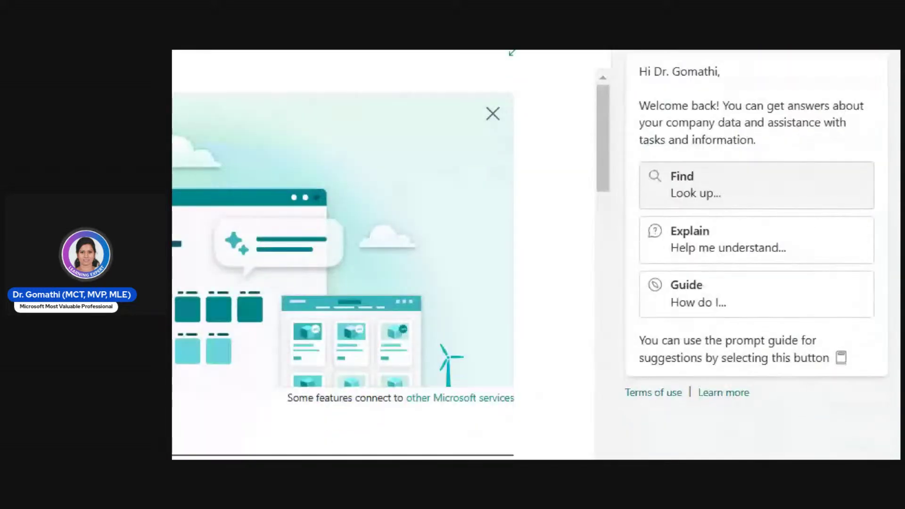
pyautogui.moveTo(799, 193); pyautogui.dragTo(811, 225)
pyautogui.moveTo(721, 217); pyautogui.dragTo(656, 150)
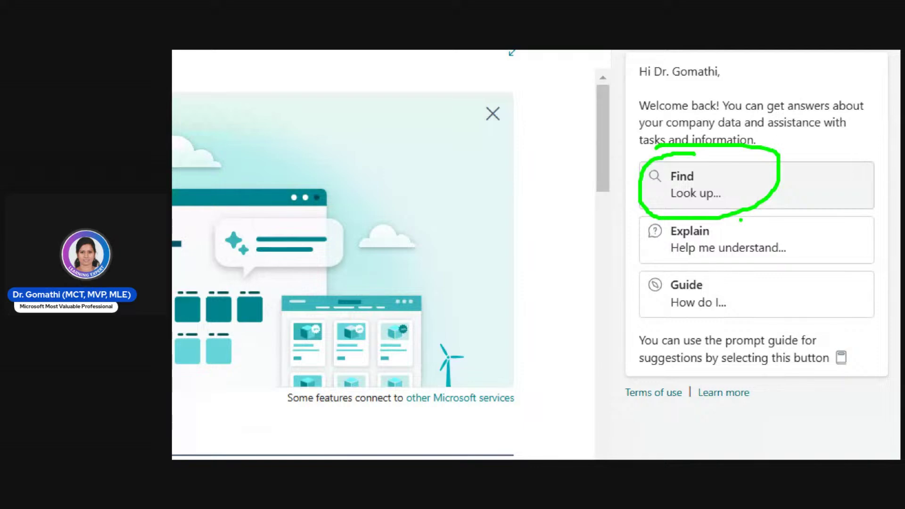
pyautogui.moveTo(752, 208)
pyautogui.mouseDown()
pyautogui.moveTo(590, 221)
pyautogui.moveTo(583, 260)
pyautogui.moveTo(766, 265)
pyautogui.moveTo(849, 214)
pyautogui.moveTo(627, 220)
pyautogui.mouseUp()
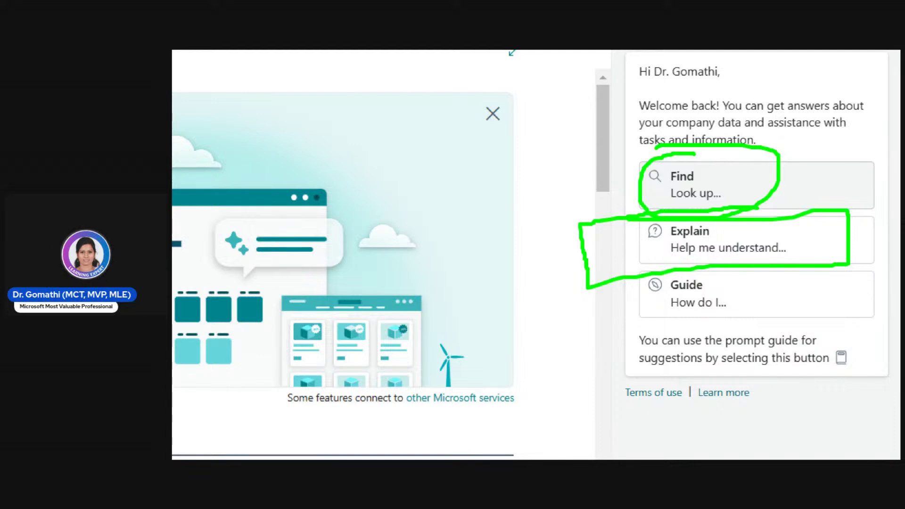
pyautogui.moveTo(749, 262)
pyautogui.mouseDown()
pyautogui.moveTo(629, 278)
pyautogui.moveTo(824, 339)
pyautogui.moveTo(872, 278)
pyautogui.moveTo(690, 264)
pyautogui.mouseUp()
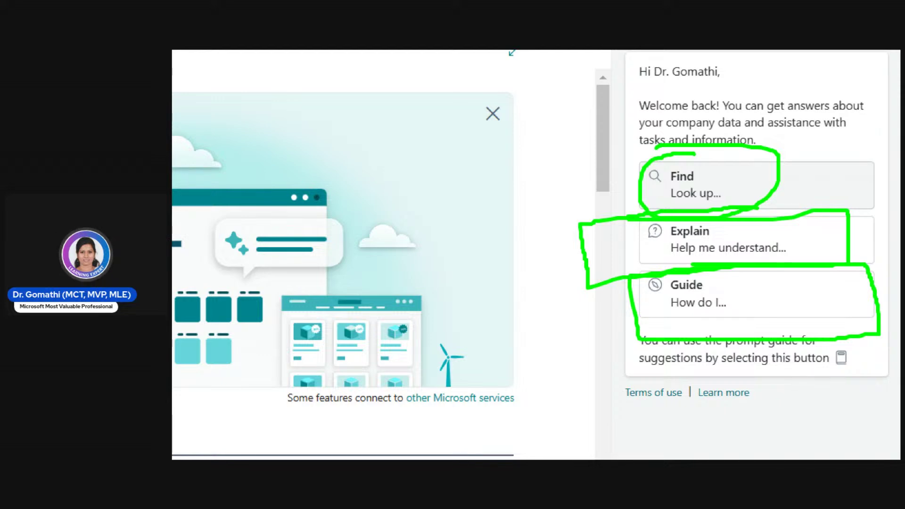
pyautogui.press('Escape')
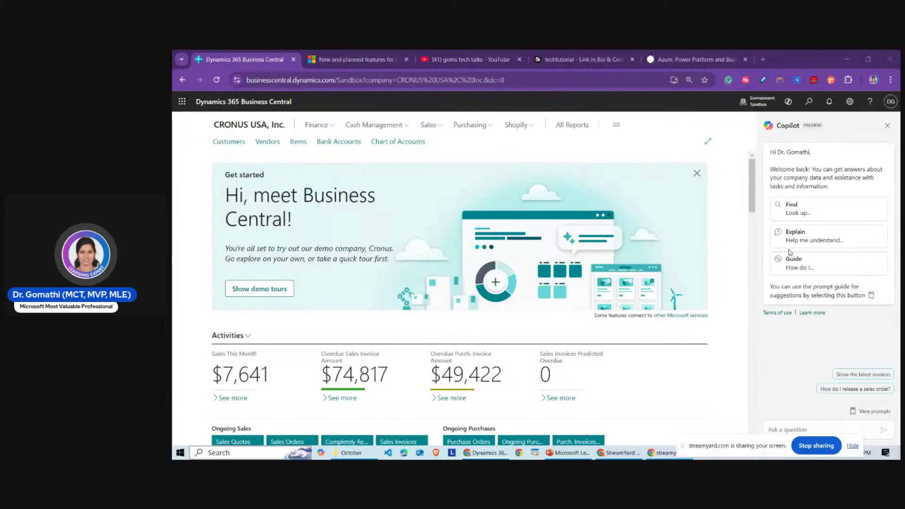
# - Search for "Copilot" and open the Copilot & AI capabilities page, dismissing its About Copilot tip
pyautogui.click(811, 102)
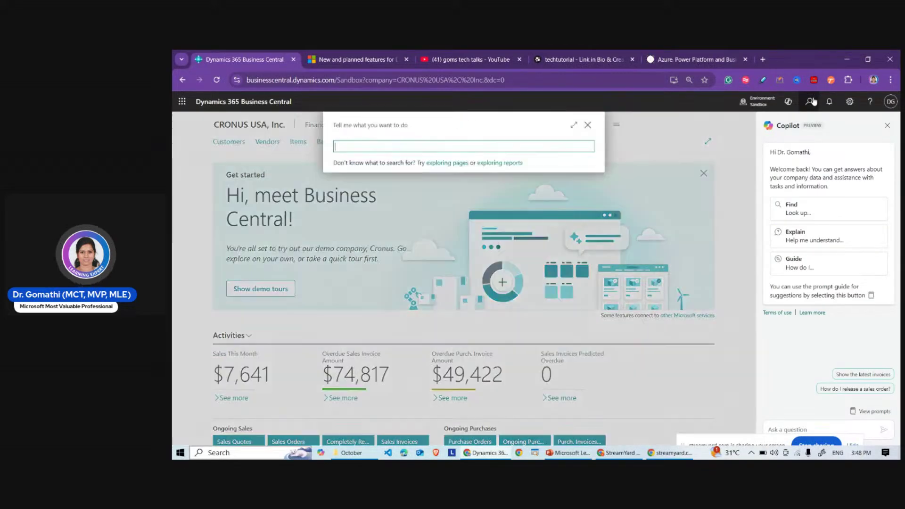
pyautogui.click(587, 125)
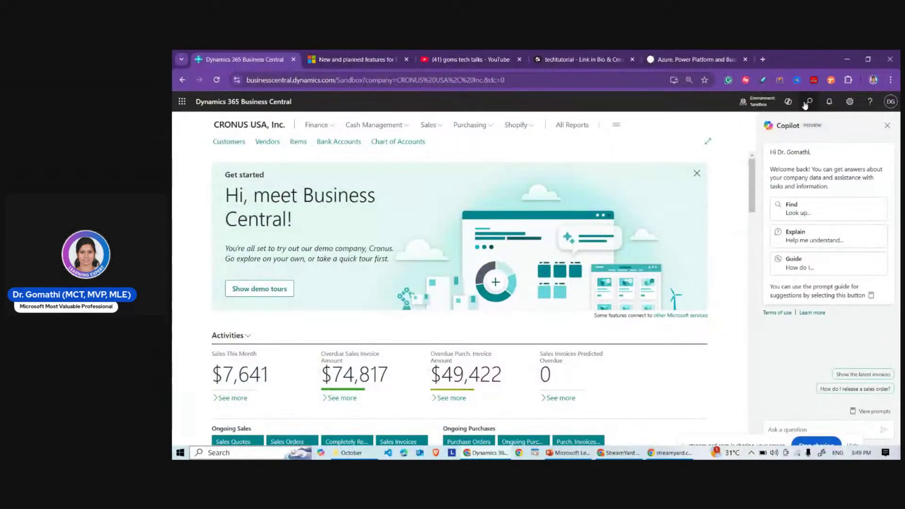
pyautogui.click(754, 150)
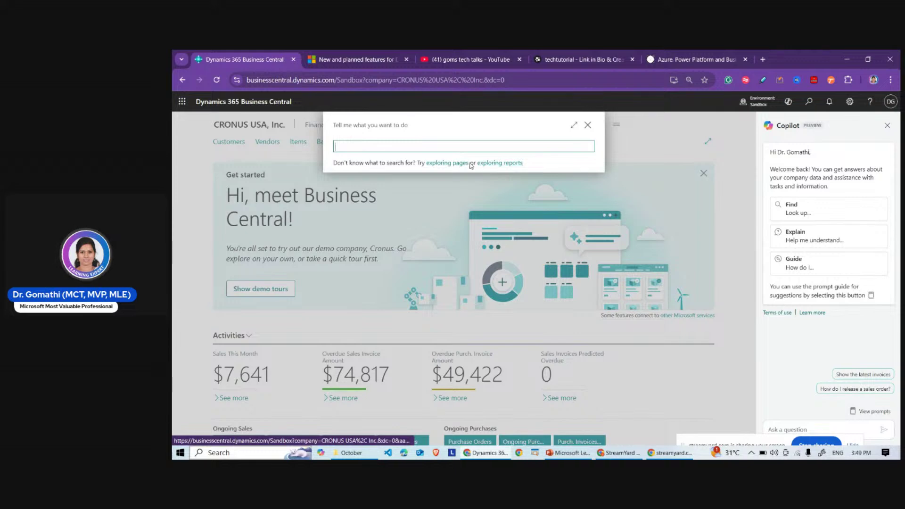
pyautogui.write('Copilot')
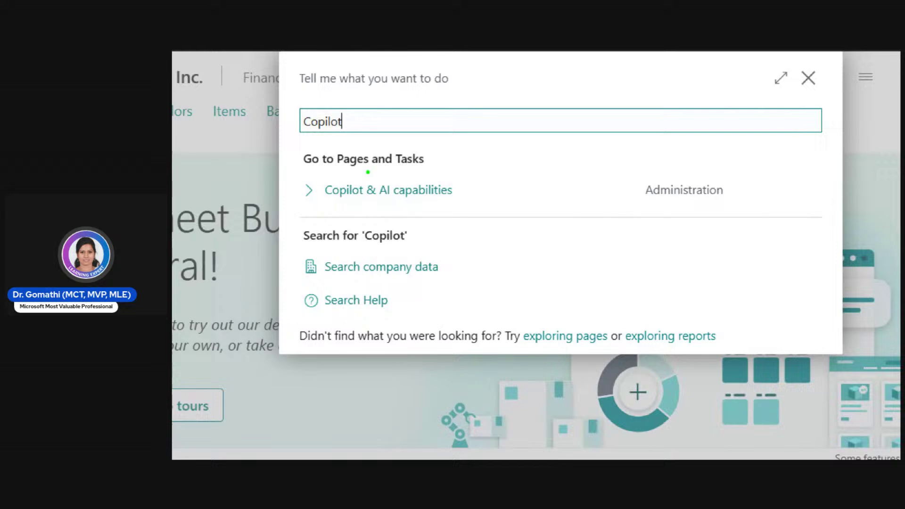
pyautogui.moveTo(377, 163)
pyautogui.mouseDown()
pyautogui.moveTo(308, 175)
pyautogui.moveTo(445, 188)
pyautogui.mouseUp()
pyautogui.moveTo(522, 203); pyautogui.dragTo(345, 156)
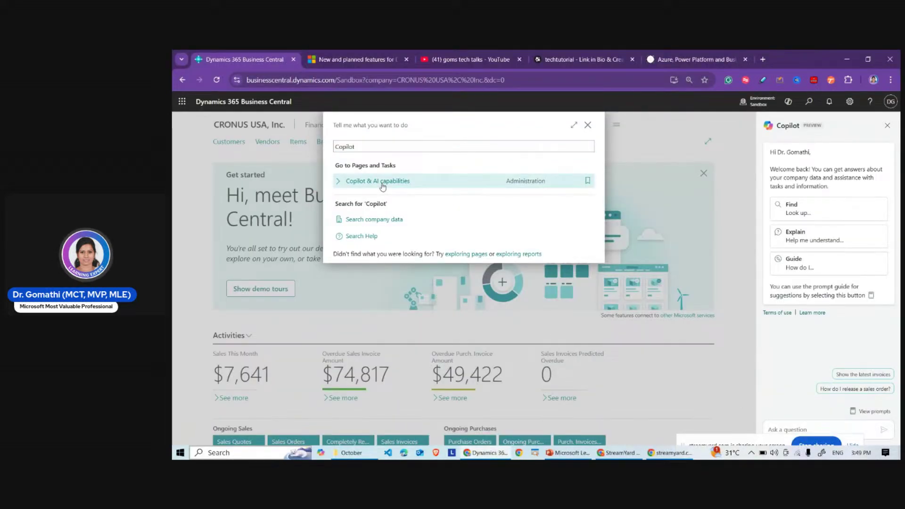
pyautogui.click(382, 186)
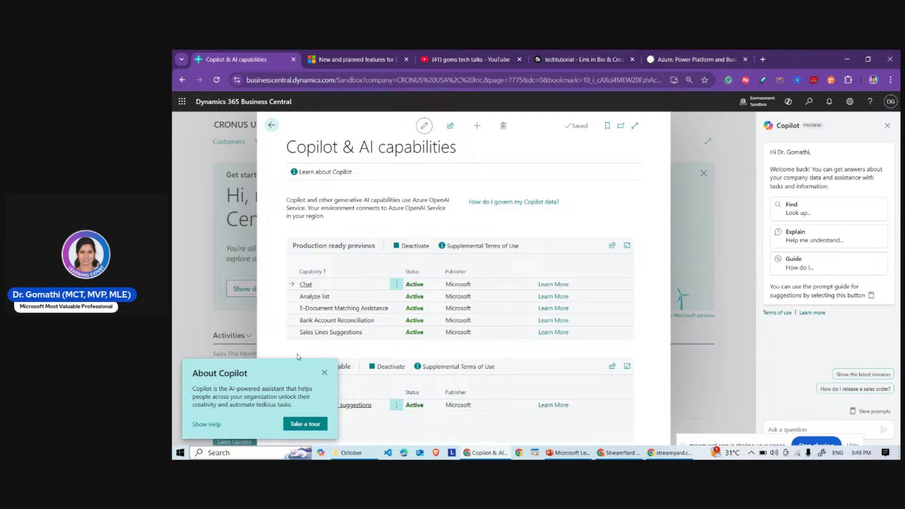
pyautogui.click(324, 376)
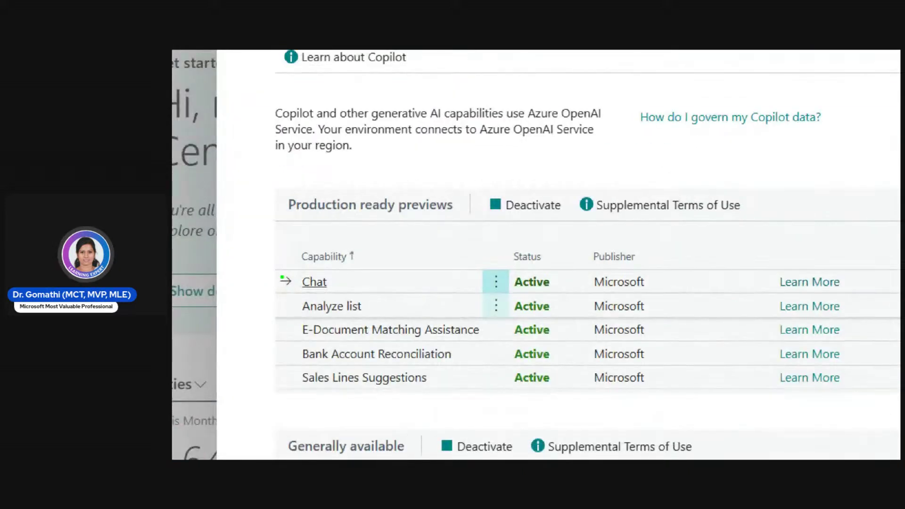
# - Mark the Chat and Analyze list capabilities with their statuses, and underline Sales Lines Suggestions on the zoomed view
pyautogui.moveTo(281, 278); pyautogui.dragTo(337, 270)
pyautogui.moveTo(561, 260)
pyautogui.mouseDown()
pyautogui.moveTo(546, 258)
pyautogui.moveTo(542, 300)
pyautogui.moveTo(560, 264)
pyautogui.mouseUp()
pyautogui.moveTo(261, 300)
pyautogui.mouseDown()
pyautogui.moveTo(279, 318)
pyautogui.moveTo(347, 285)
pyautogui.mouseUp()
pyautogui.moveTo(547, 294)
pyautogui.mouseDown()
pyautogui.moveTo(521, 293)
pyautogui.moveTo(502, 321)
pyautogui.moveTo(579, 290)
pyautogui.mouseUp()
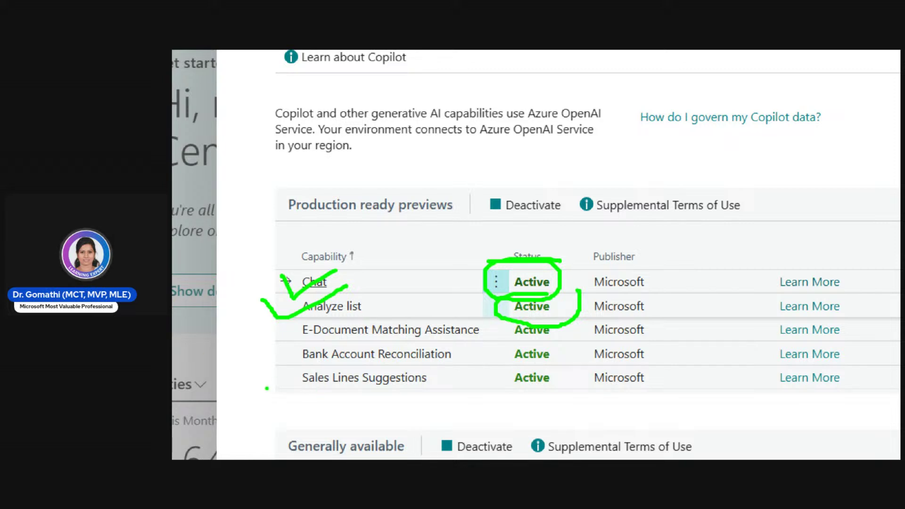
pyautogui.moveTo(266, 389); pyautogui.dragTo(556, 362)
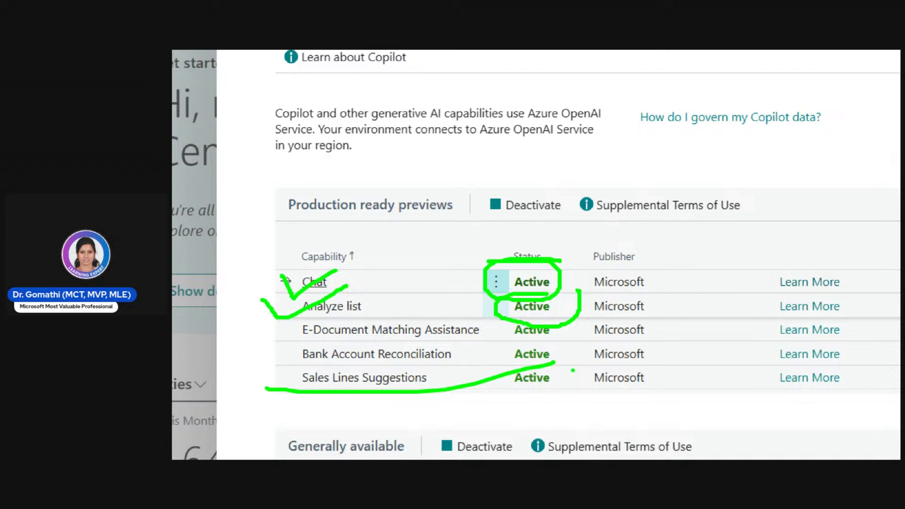
pyautogui.press('Escape')
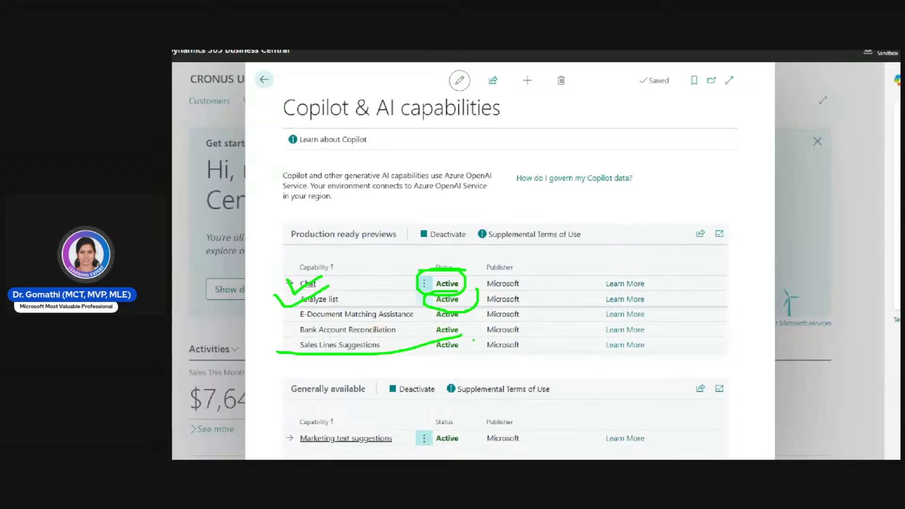
# - Show the row actions for the Chat and Analyze list capabilities, circling Chat and its Deactivate option without applying it
pyautogui.click(395, 285)
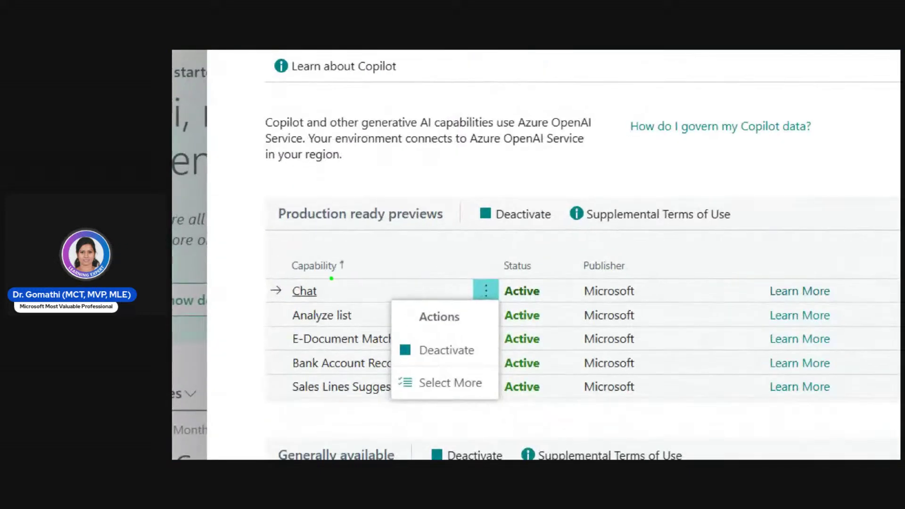
pyautogui.moveTo(321, 276)
pyautogui.mouseDown()
pyautogui.moveTo(283, 280)
pyautogui.moveTo(329, 281)
pyautogui.mouseUp()
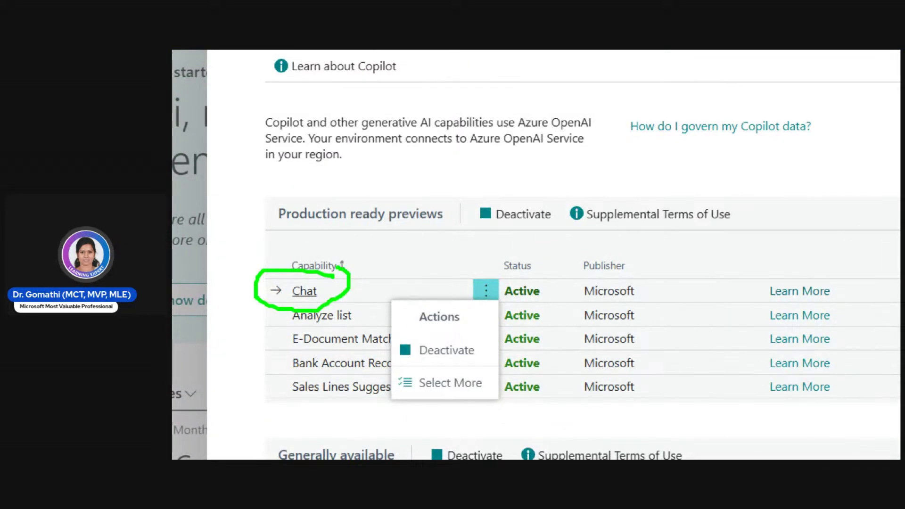
pyautogui.press('Escape')
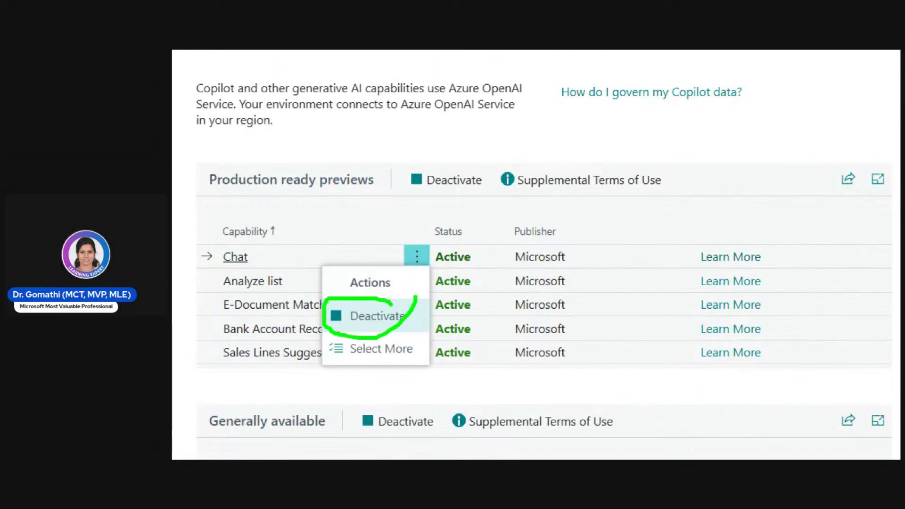
pyautogui.press('Escape')
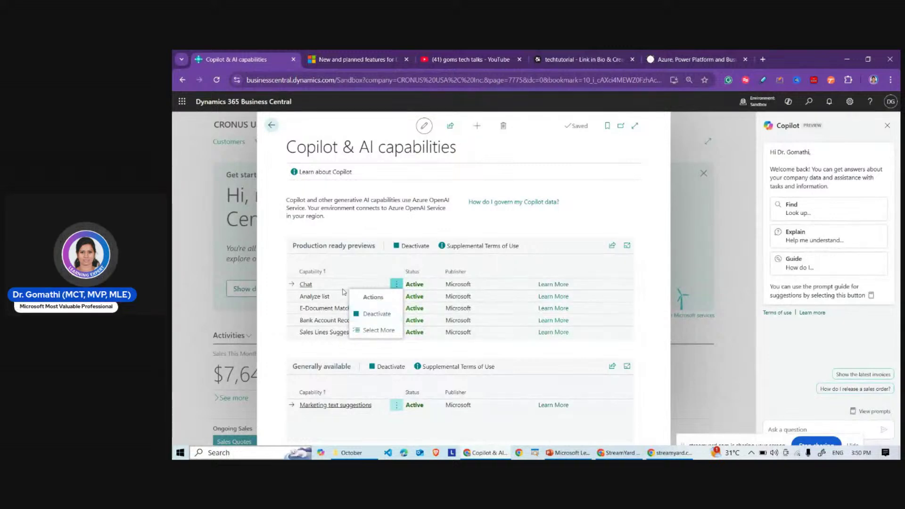
pyautogui.click(341, 308)
pyautogui.click(396, 296)
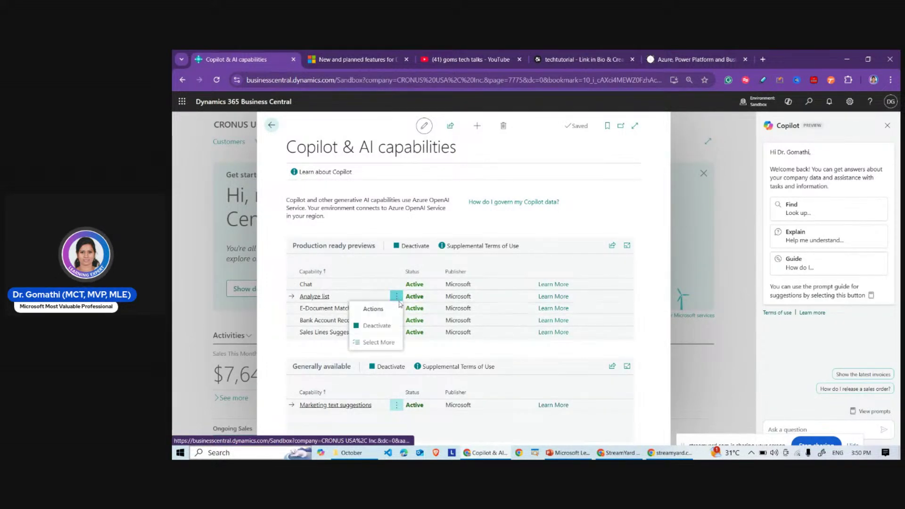
pyautogui.press('Escape')
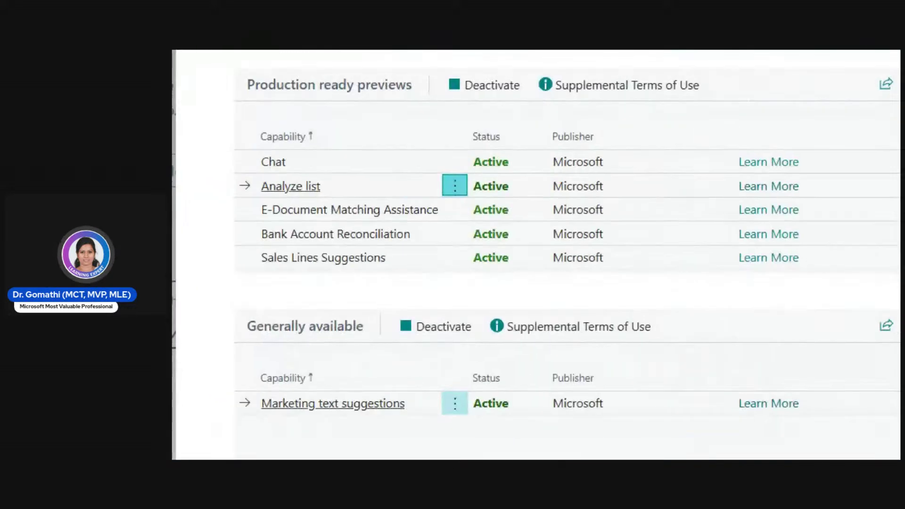
# - Circle Marketing text suggestions and the Production ready previews and Generally available headings, and return to the home page
pyautogui.moveTo(364, 394)
pyautogui.mouseDown()
pyautogui.moveTo(262, 394)
pyautogui.moveTo(369, 420)
pyautogui.moveTo(337, 351)
pyautogui.mouseUp()
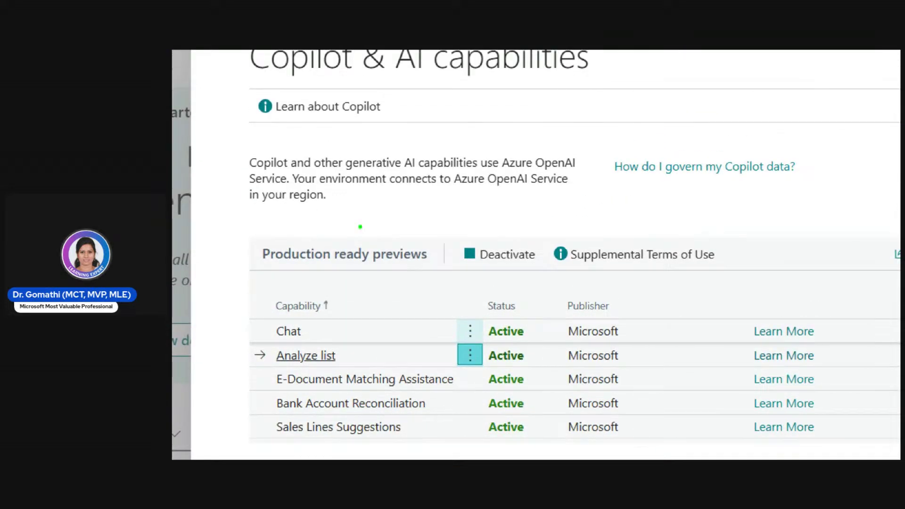
pyautogui.moveTo(361, 227)
pyautogui.mouseDown()
pyautogui.moveTo(233, 252)
pyautogui.moveTo(435, 286)
pyautogui.moveTo(271, 205)
pyautogui.mouseUp()
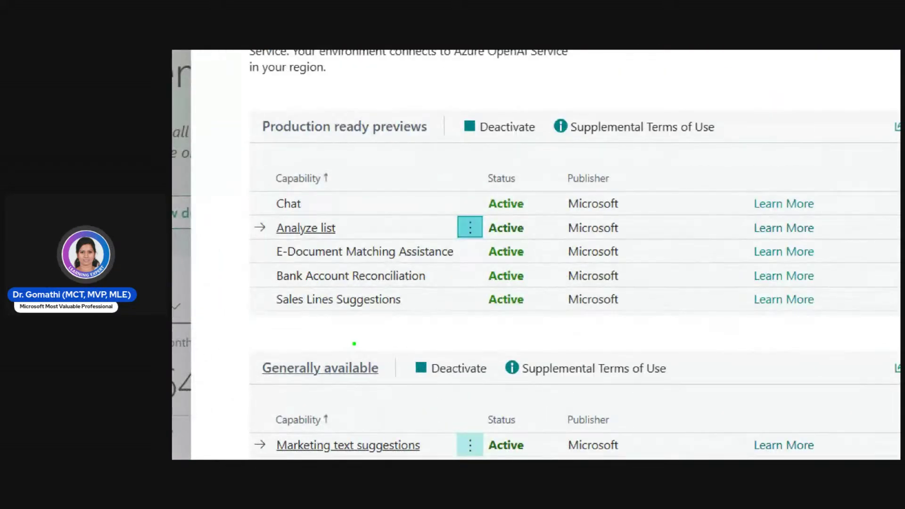
pyautogui.moveTo(354, 344)
pyautogui.mouseDown()
pyautogui.moveTo(357, 384)
pyautogui.moveTo(302, 322)
pyautogui.mouseUp()
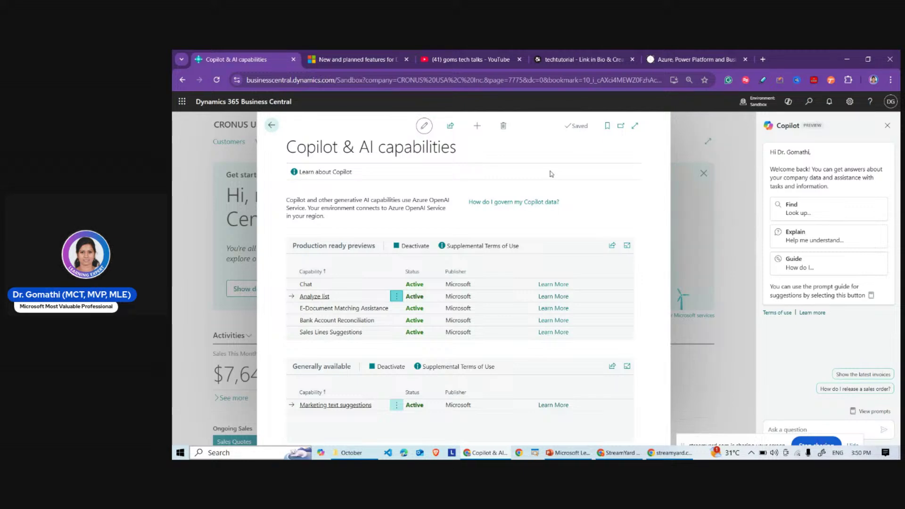
pyautogui.click(268, 127)
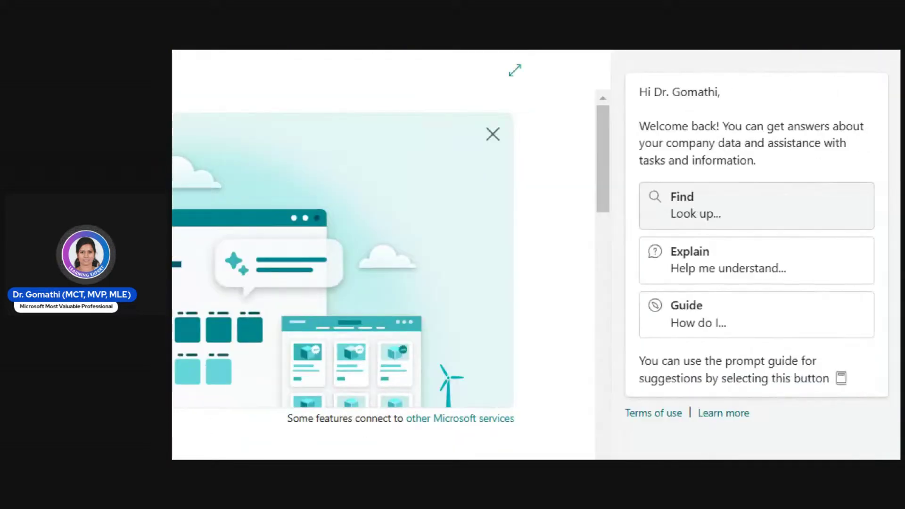
# - Mark the Find option and the suggested prompts "Show the latest invoices" and "How do I release a sales order?" in the Copilot pane
pyautogui.moveTo(767, 191); pyautogui.dragTo(831, 194)
pyautogui.moveTo(631, 185)
pyautogui.mouseDown()
pyautogui.moveTo(642, 248)
pyautogui.moveTo(830, 173)
pyautogui.moveTo(703, 185)
pyautogui.mouseUp()
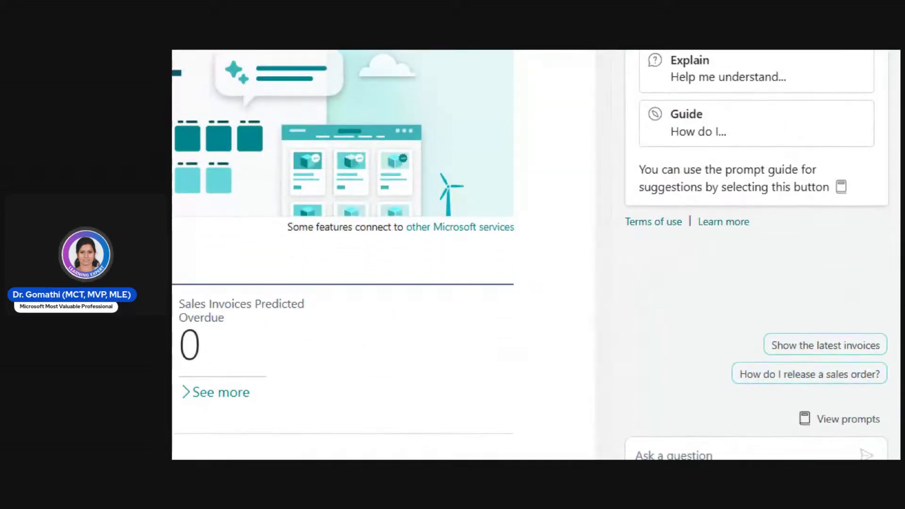
pyautogui.moveTo(883, 309)
pyautogui.mouseDown()
pyautogui.moveTo(717, 306)
pyautogui.moveTo(703, 405)
pyautogui.moveTo(900, 396)
pyautogui.moveTo(880, 293)
pyautogui.moveTo(844, 301)
pyautogui.mouseUp()
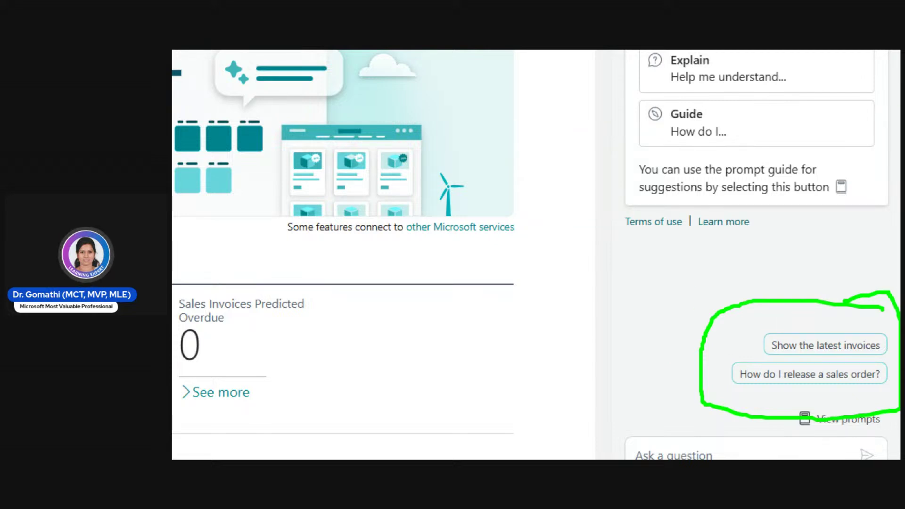
pyautogui.moveTo(768, 338)
pyautogui.mouseDown()
pyautogui.moveTo(612, 340)
pyautogui.moveTo(651, 358)
pyautogui.mouseUp()
pyautogui.moveTo(800, 357); pyautogui.dragTo(892, 357)
pyautogui.moveTo(723, 390); pyautogui.dragTo(898, 398)
pyautogui.moveTo(790, 358)
pyautogui.mouseDown()
pyautogui.moveTo(899, 376)
pyautogui.moveTo(747, 406)
pyautogui.moveTo(762, 404)
pyautogui.mouseUp()
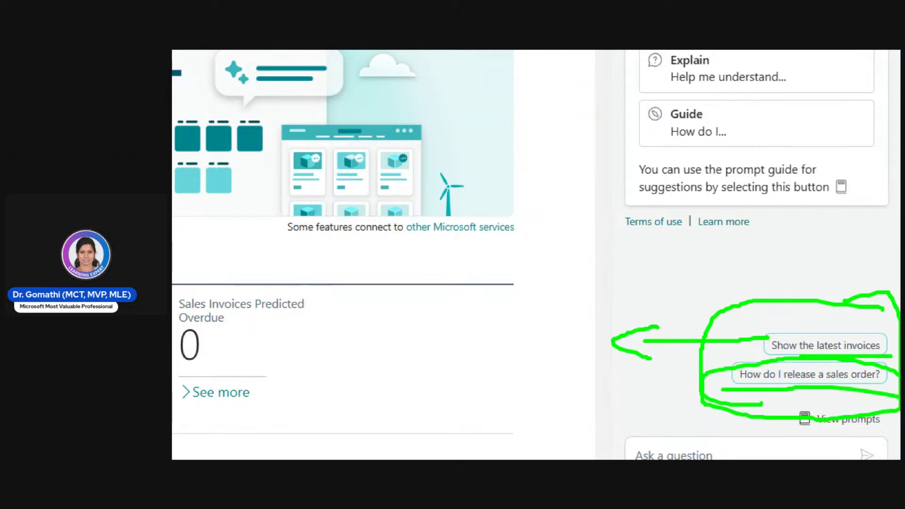
pyautogui.press('Escape')
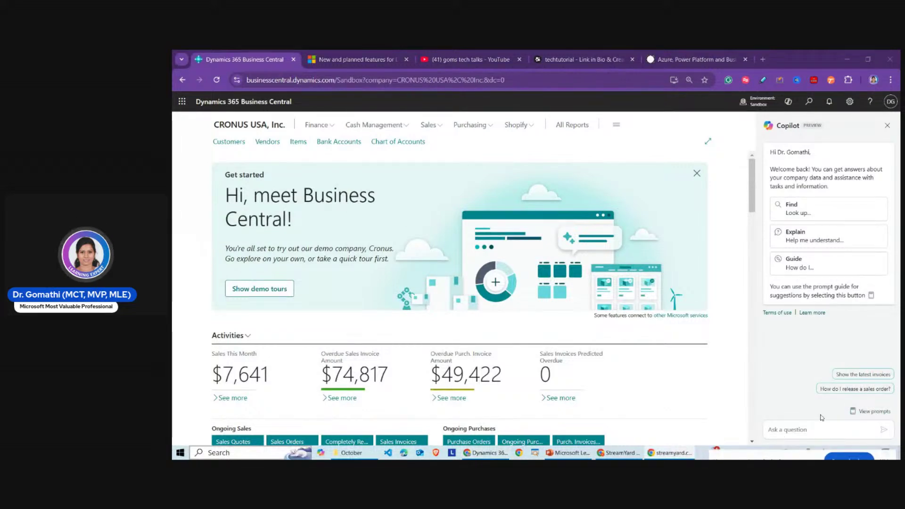
# - Circle View prompts, open Copilot's prompt guide and circle the Find, Explain and Guide cards above it
pyautogui.hotkey('ctrl', '1')
pyautogui.moveTo(877, 403)
pyautogui.mouseDown()
pyautogui.moveTo(840, 401)
pyautogui.moveTo(867, 420)
pyautogui.moveTo(886, 402)
pyautogui.moveTo(821, 398)
pyautogui.mouseUp()
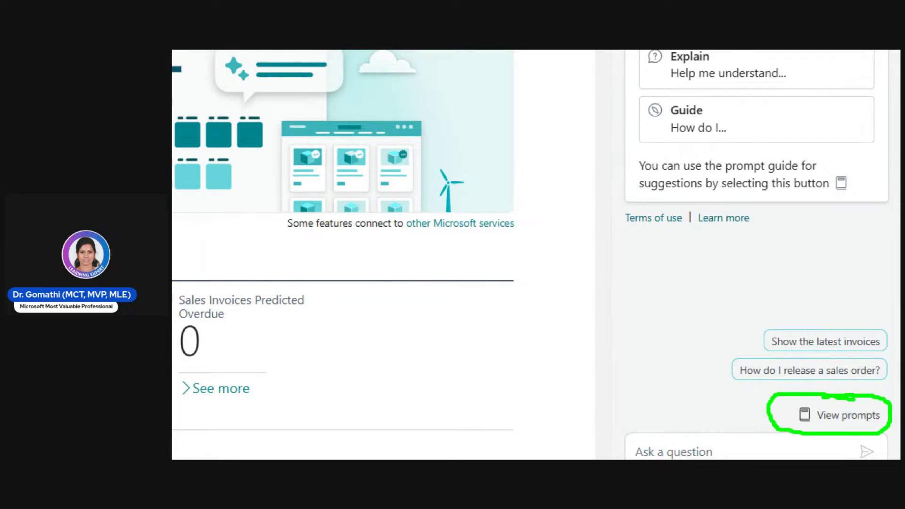
pyautogui.press('Escape')
pyautogui.click(839, 415)
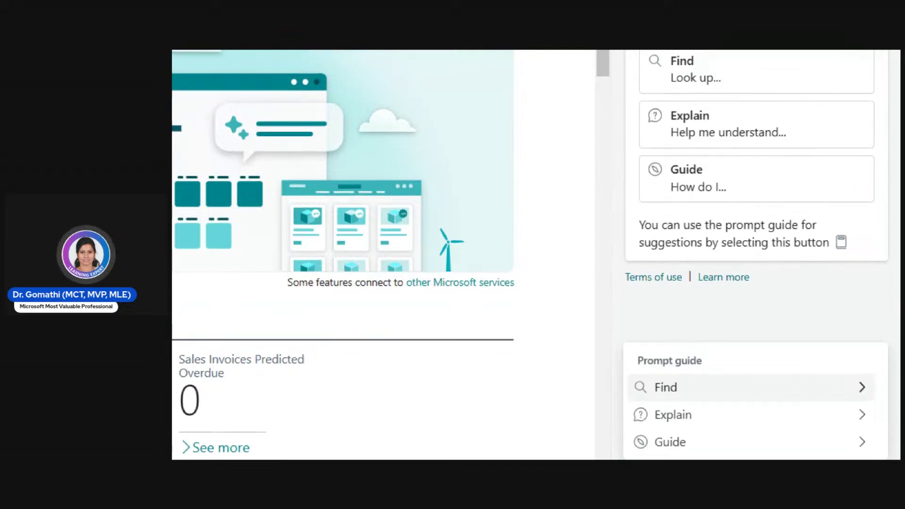
pyautogui.moveTo(702, 51)
pyautogui.mouseDown()
pyautogui.moveTo(620, 172)
pyautogui.moveTo(795, 250)
pyautogui.moveTo(827, 52)
pyautogui.moveTo(759, 61)
pyautogui.mouseUp()
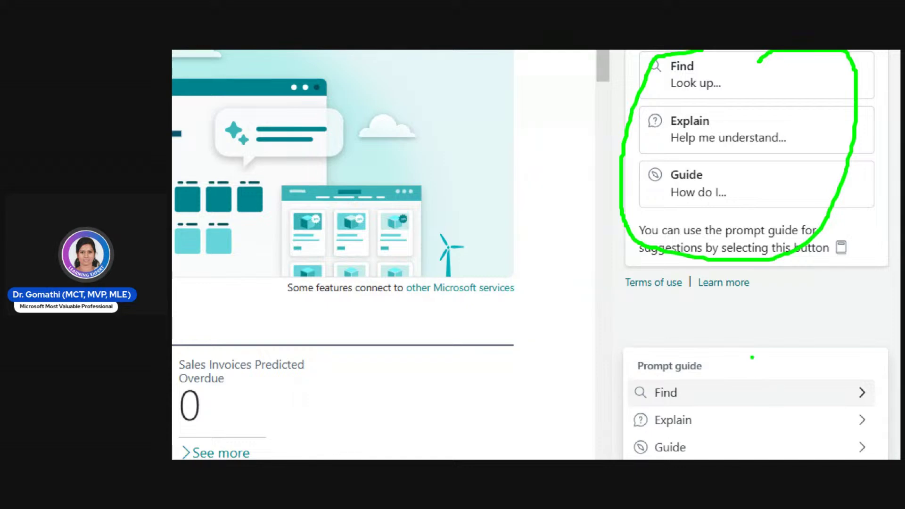
# - Mark the prompt guide, choose its Find prompt about items in stock, and ask Copilot "Do we have items in stock under 50"
pyautogui.moveTo(753, 358)
pyautogui.mouseDown()
pyautogui.moveTo(603, 425)
pyautogui.moveTo(800, 453)
pyautogui.moveTo(898, 330)
pyautogui.moveTo(629, 307)
pyautogui.mouseUp()
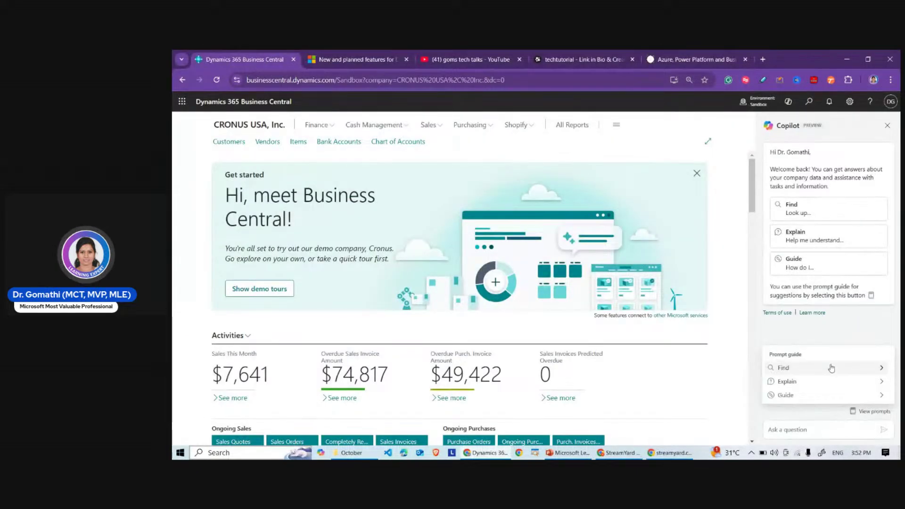
pyautogui.click(732, 392)
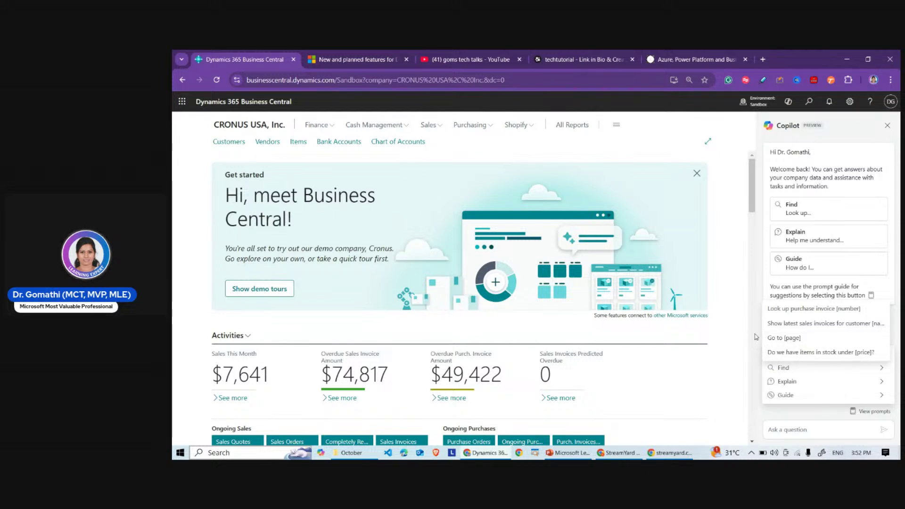
pyautogui.click(792, 371)
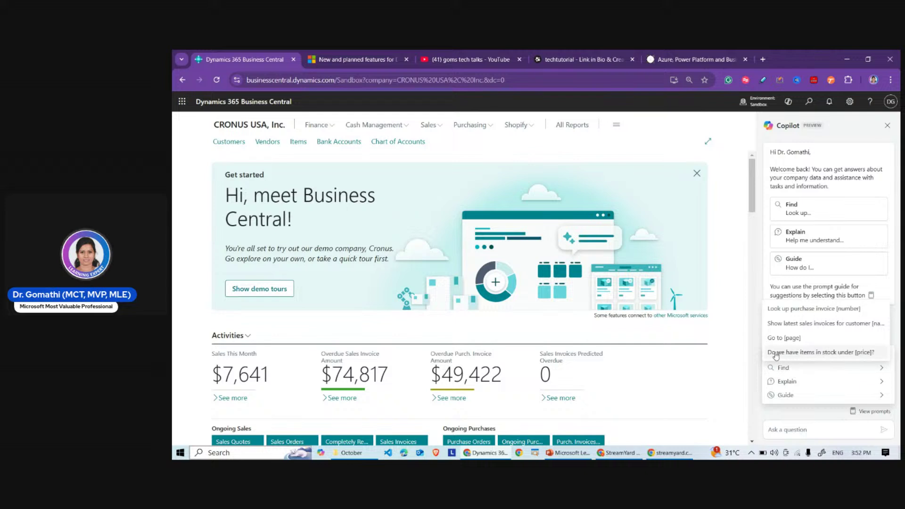
pyautogui.click(843, 353)
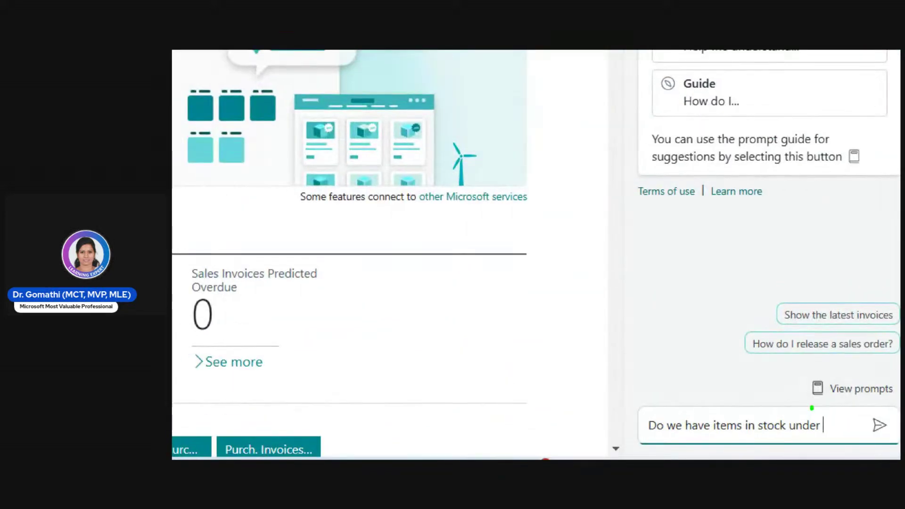
pyautogui.moveTo(812, 407)
pyautogui.mouseDown()
pyautogui.moveTo(636, 421)
pyautogui.moveTo(826, 456)
pyautogui.moveTo(849, 373)
pyautogui.moveTo(770, 360)
pyautogui.mouseUp()
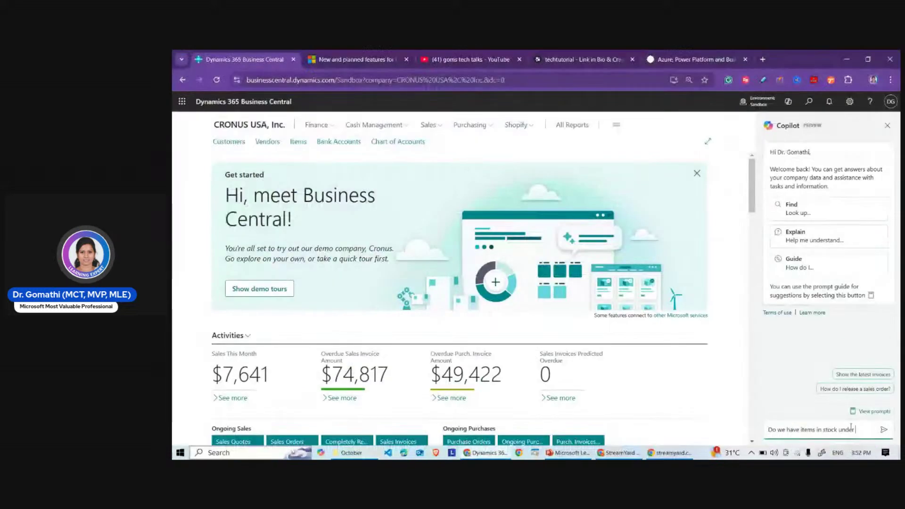
pyautogui.write('50')
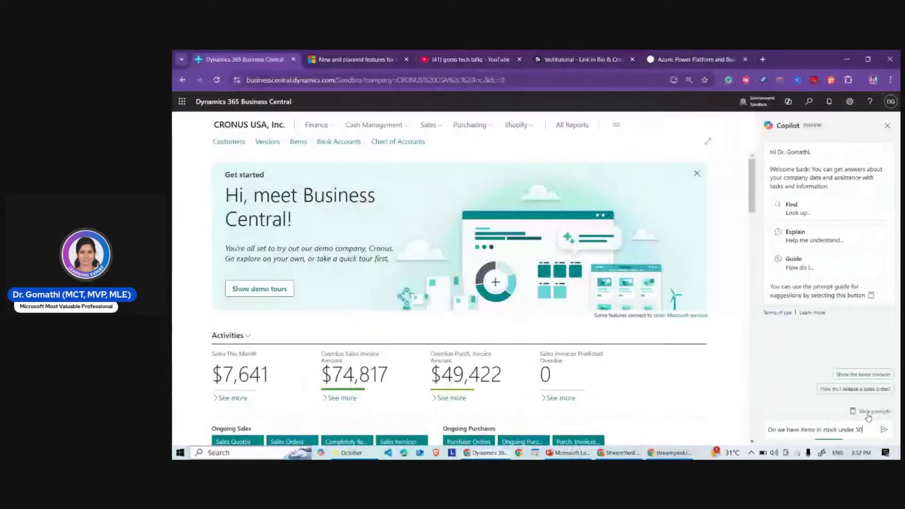
pyautogui.click(884, 429)
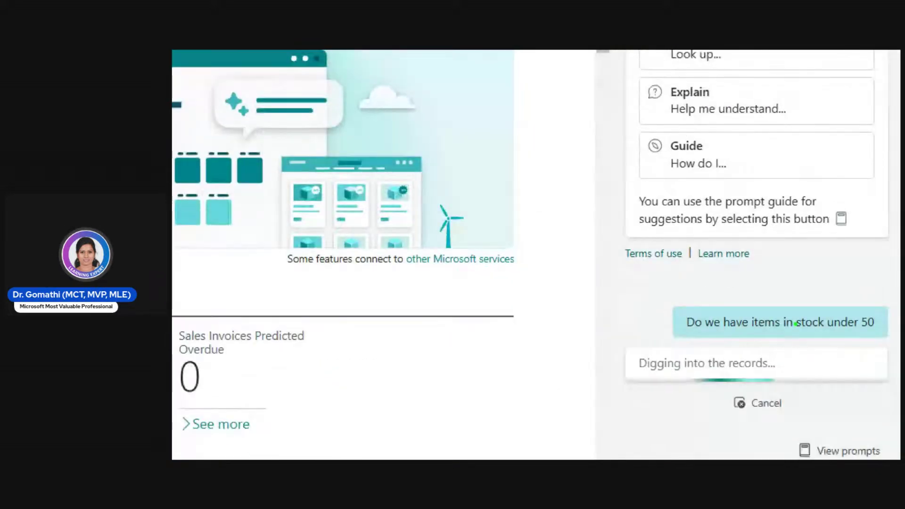
# - Mark the submitted stock question, underline Copilot's answer about the items and their quantity, and circle the item details beneath it
pyautogui.moveTo(809, 262); pyautogui.dragTo(610, 321)
pyautogui.moveTo(573, 389)
pyautogui.mouseDown()
pyautogui.moveTo(818, 338)
pyautogui.moveTo(754, 334)
pyautogui.mouseUp()
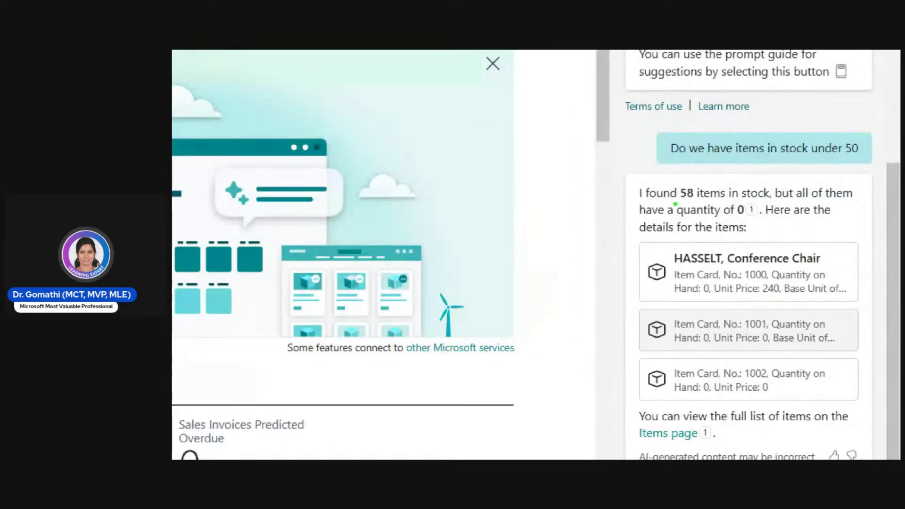
pyautogui.moveTo(675, 204)
pyautogui.mouseDown()
pyautogui.moveTo(728, 193)
pyautogui.moveTo(848, 204)
pyautogui.mouseUp()
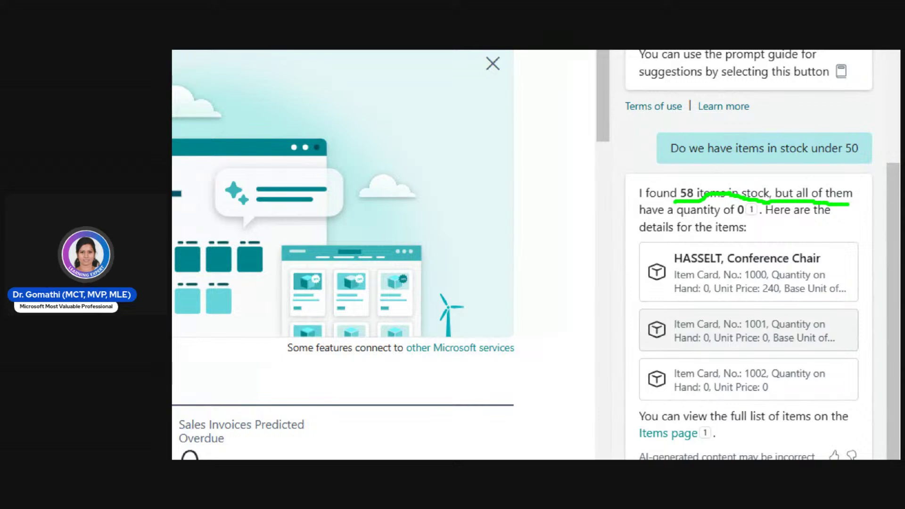
pyautogui.moveTo(622, 216); pyautogui.dragTo(763, 219)
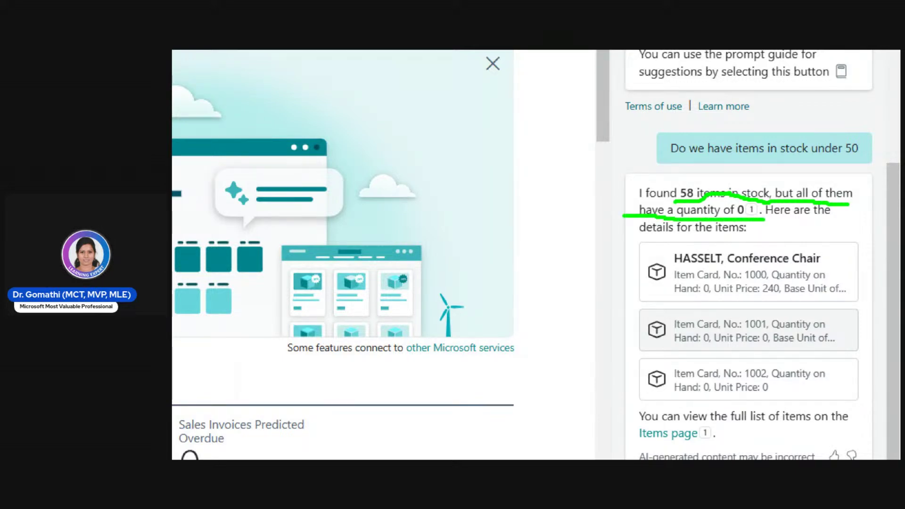
pyautogui.moveTo(646, 243); pyautogui.dragTo(738, 244)
pyautogui.moveTo(851, 251)
pyautogui.mouseDown()
pyautogui.moveTo(603, 229)
pyautogui.moveTo(616, 404)
pyautogui.moveTo(852, 447)
pyautogui.moveTo(749, 204)
pyautogui.mouseUp()
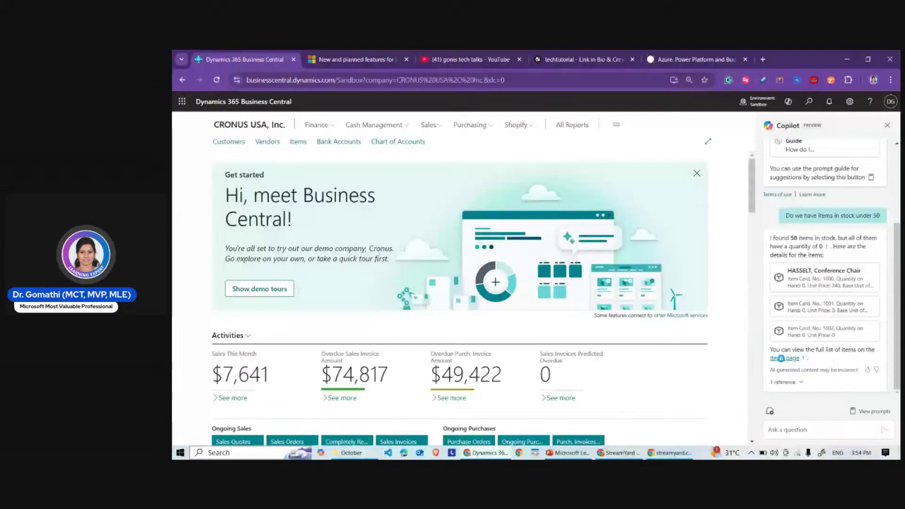
# - Open the Items page linked in Copilot's answer, look through the Quantity on Hand values, and return to the home page
pyautogui.click(727, 340)
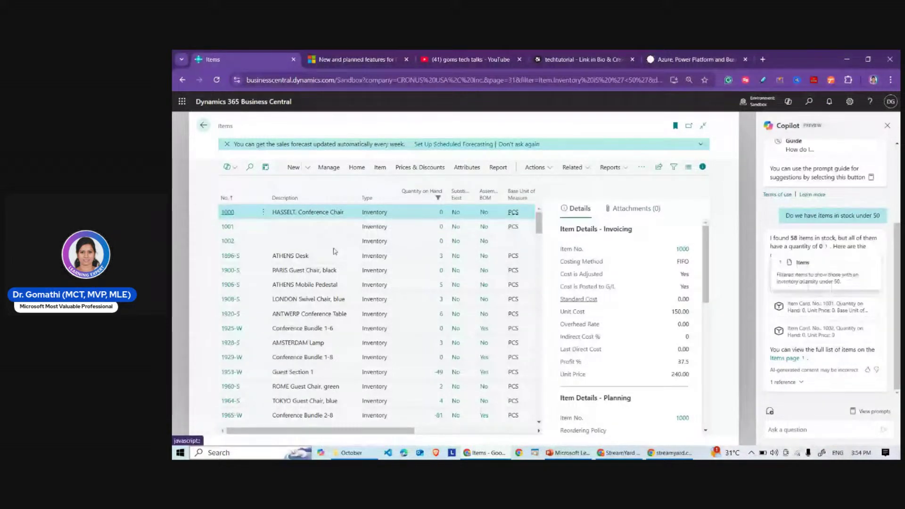
pyautogui.scroll(-4, 462, 307)
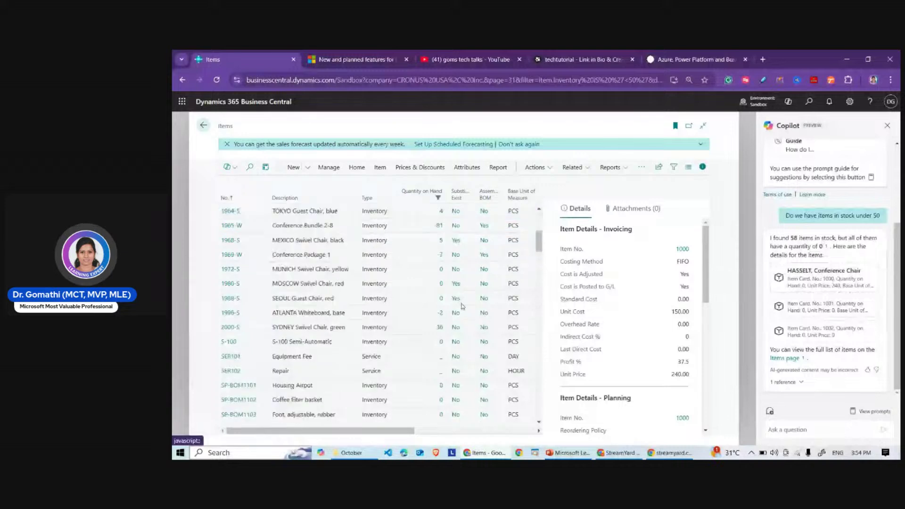
pyautogui.scroll(3, 453, 302)
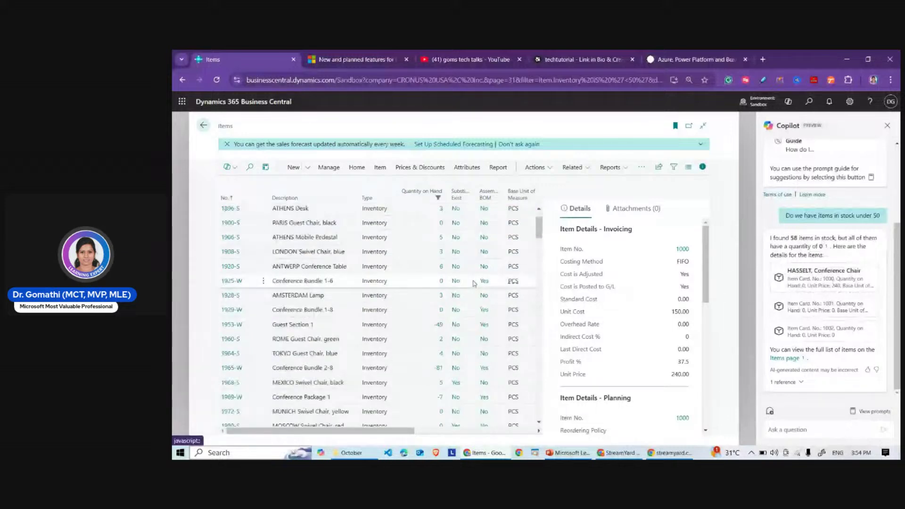
pyautogui.scroll(-2, 421, 285)
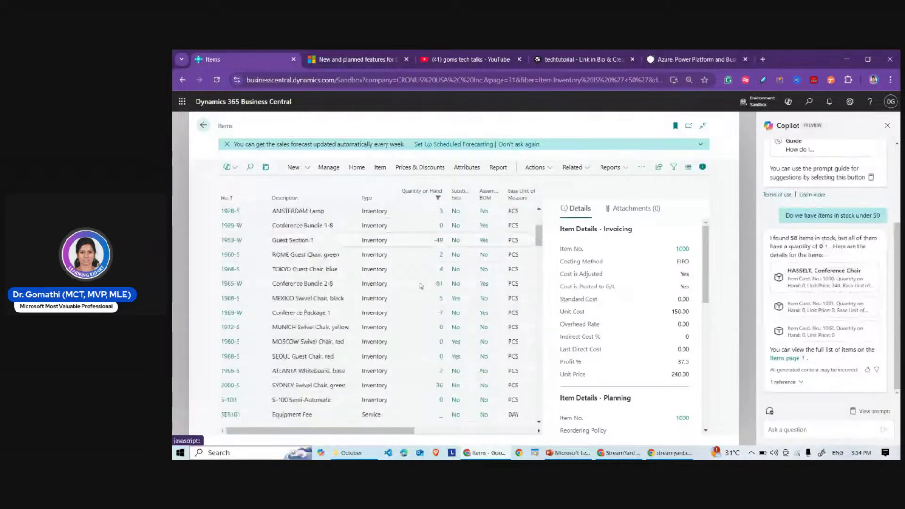
pyautogui.scroll(-5, 421, 285)
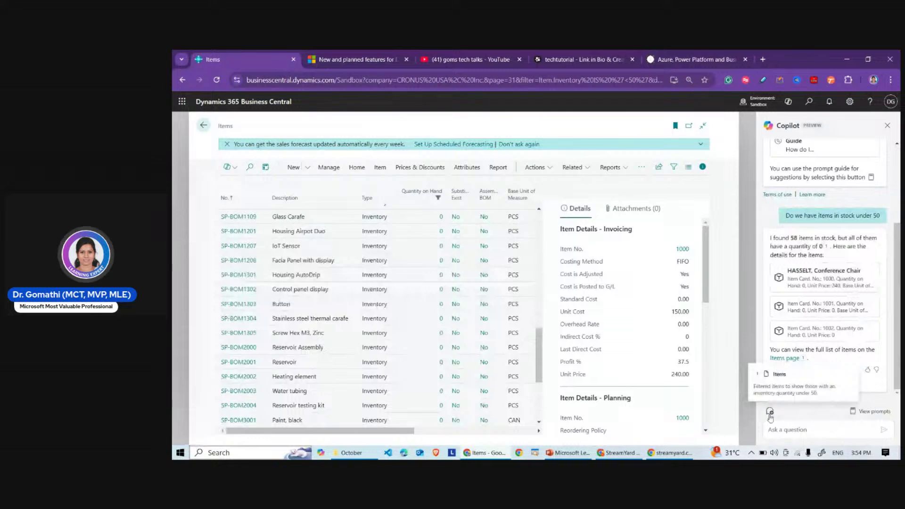
pyautogui.click(209, 126)
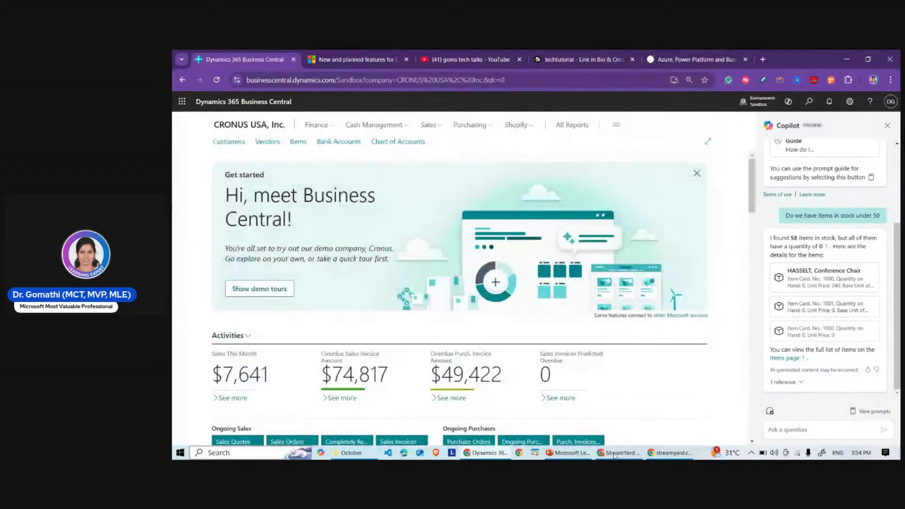
# - Use the prompt guide's Explain prompt to ask Copilot "Help me understand Sales order process", underlining the question before sending it
pyautogui.click(852, 411)
pyautogui.moveTo(803, 370)
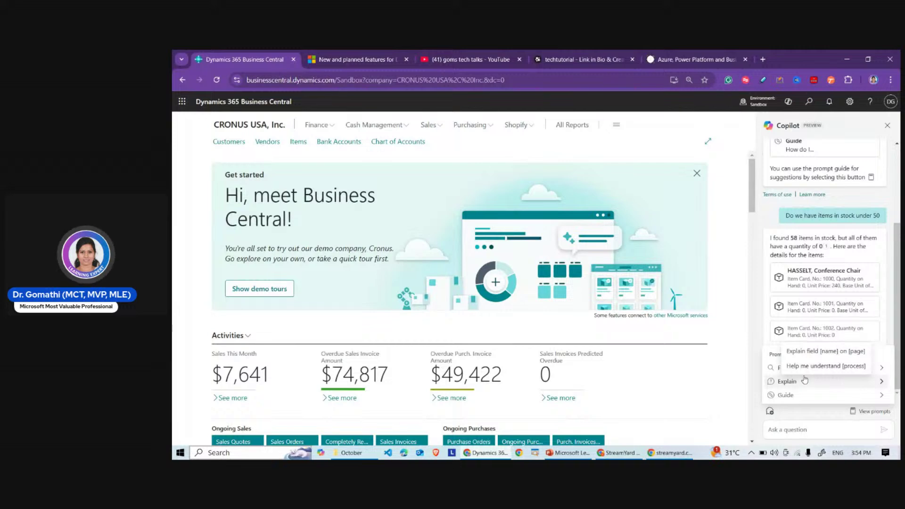
pyautogui.click(805, 367)
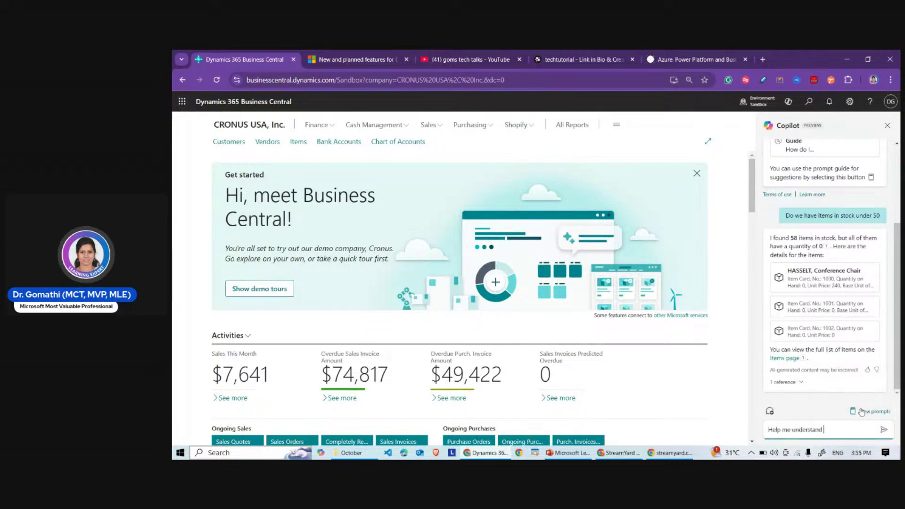
pyautogui.write('Sales order')
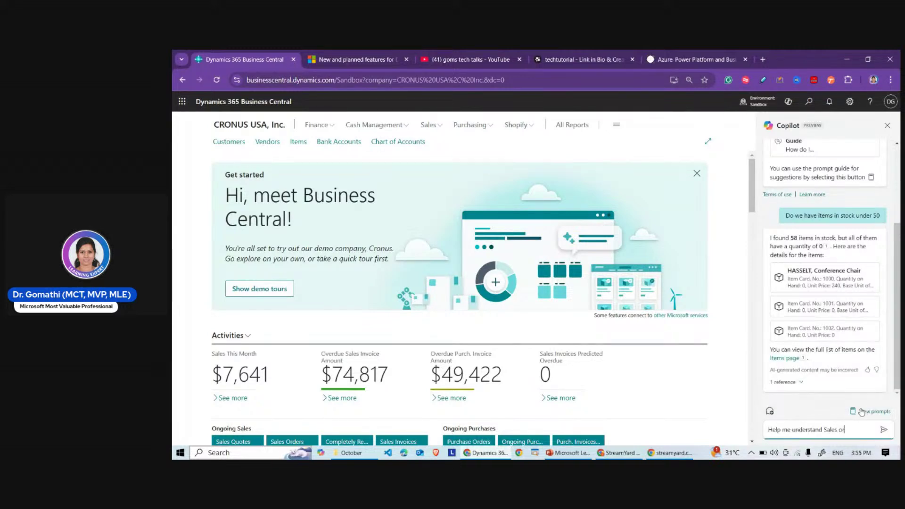
pyautogui.write(' process')
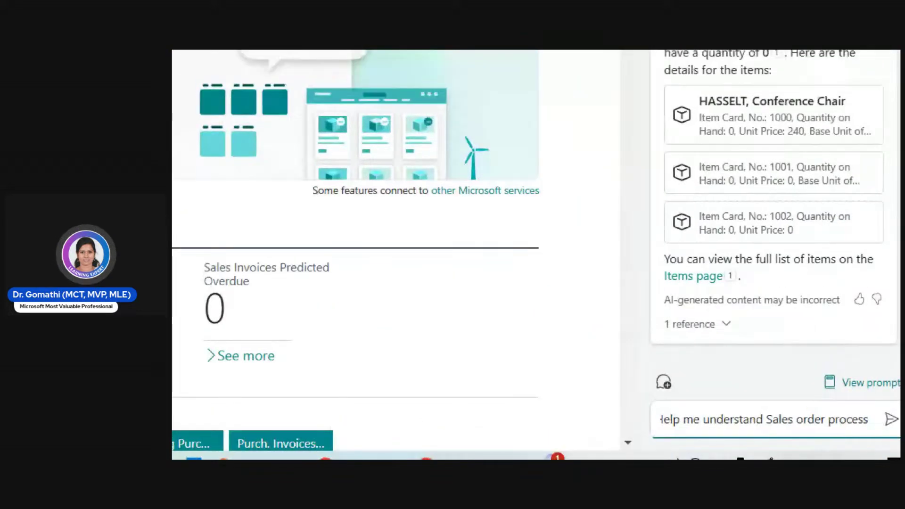
pyautogui.moveTo(607, 443); pyautogui.dragTo(898, 427)
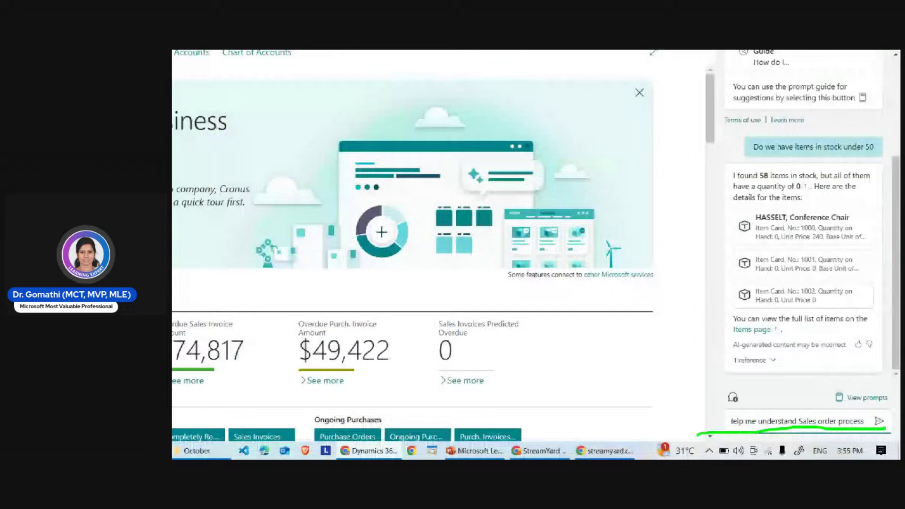
pyautogui.click(879, 421)
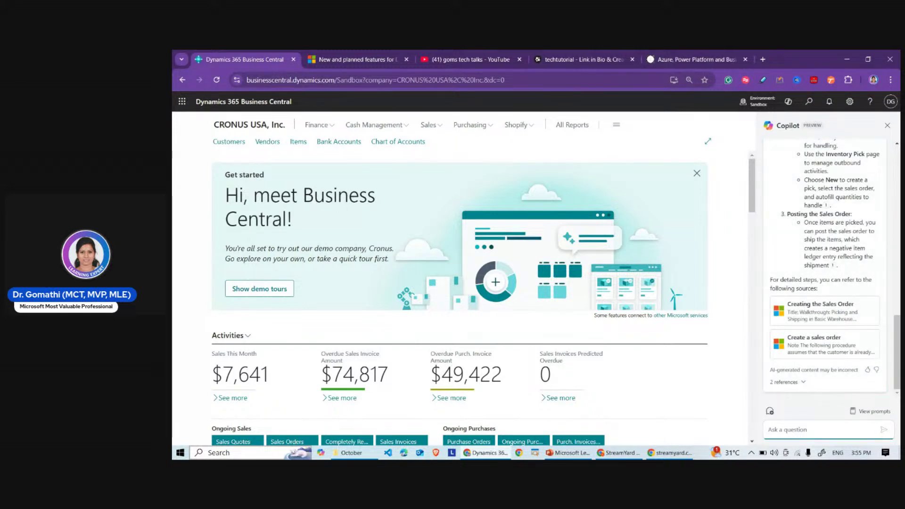
# - Underline the Creating the Sales Order heading and its instructions in Copilot's answer, circle the whole section, and clear the annotations
pyautogui.scroll(10, 799, 334)
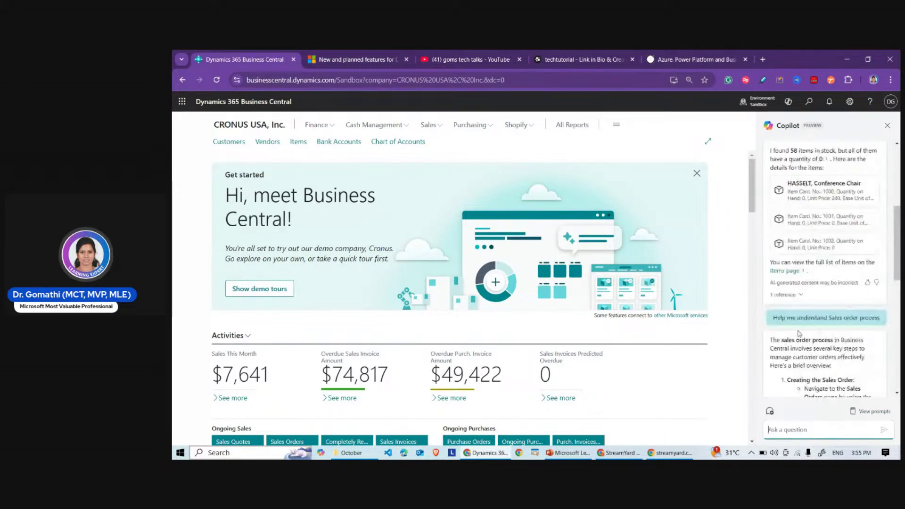
pyautogui.scroll(-1, 799, 334)
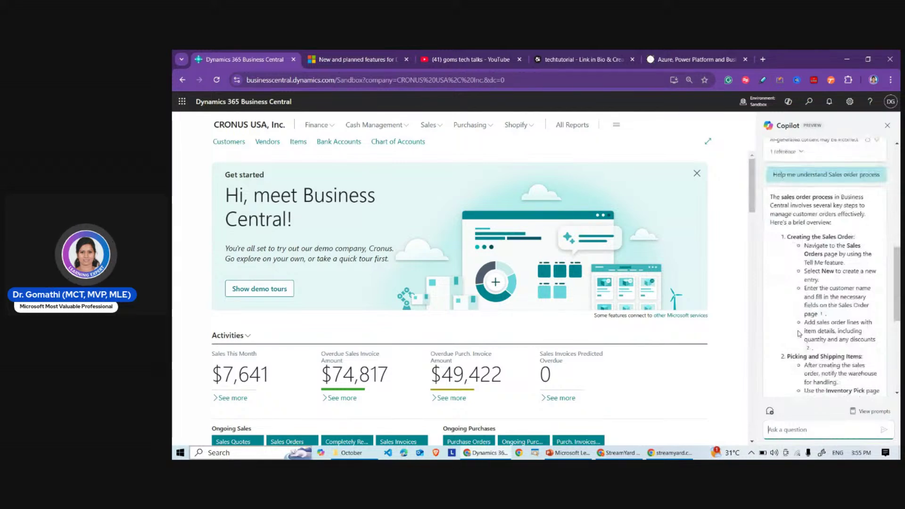
pyautogui.scroll(-1, 799, 334)
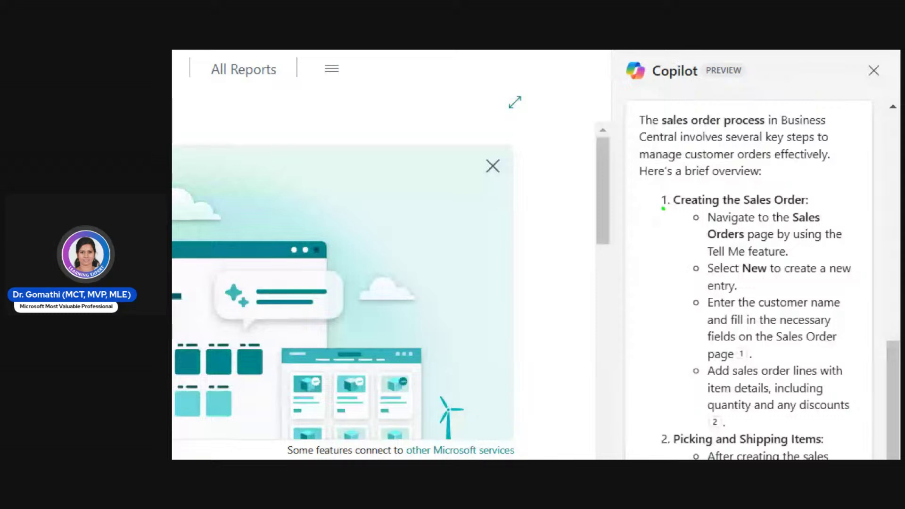
pyautogui.moveTo(664, 208); pyautogui.dragTo(873, 204)
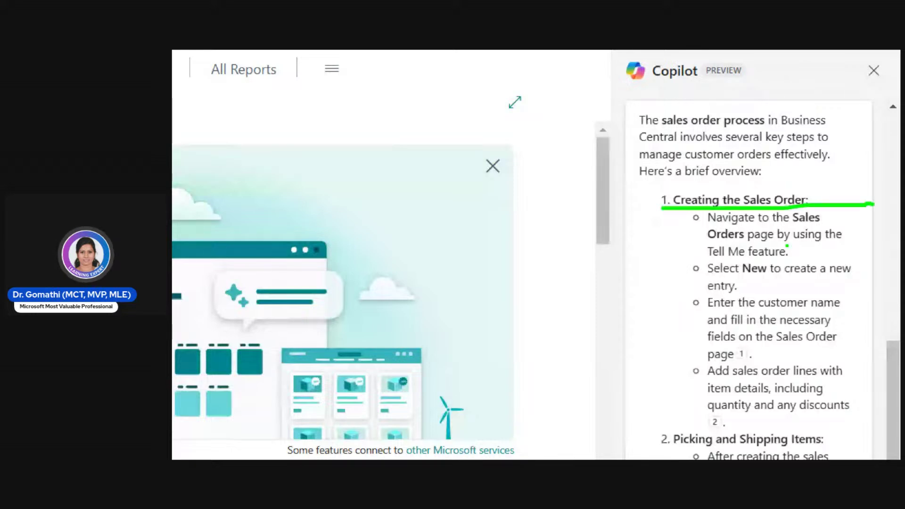
pyautogui.moveTo(748, 235); pyautogui.dragTo(842, 231)
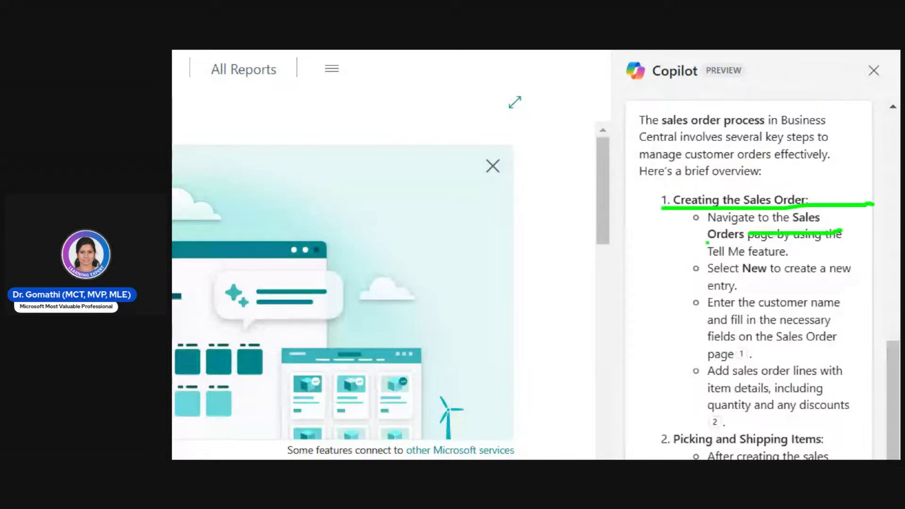
pyautogui.moveTo(707, 243); pyautogui.dragTo(858, 255)
pyautogui.moveTo(710, 282); pyautogui.dragTo(861, 279)
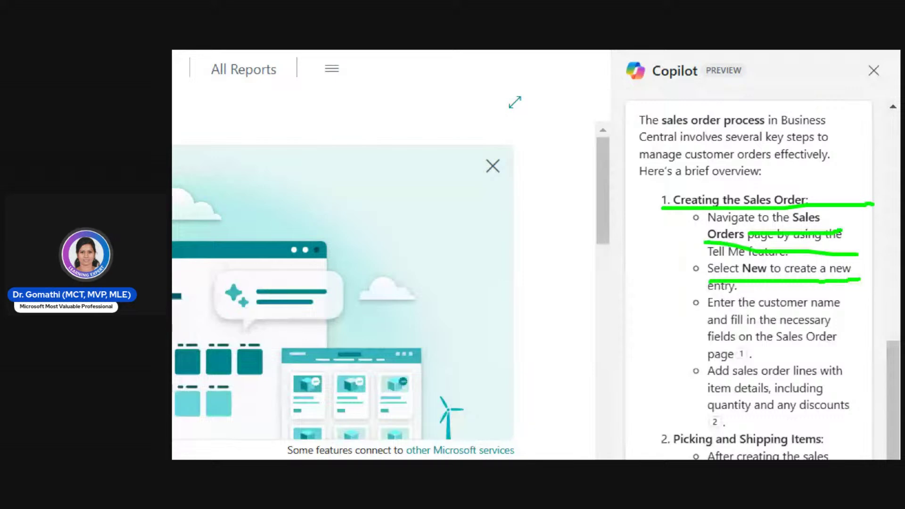
pyautogui.moveTo(686, 311); pyautogui.dragTo(845, 309)
pyautogui.moveTo(744, 202)
pyautogui.mouseDown()
pyautogui.moveTo(850, 413)
pyautogui.moveTo(883, 262)
pyautogui.mouseUp()
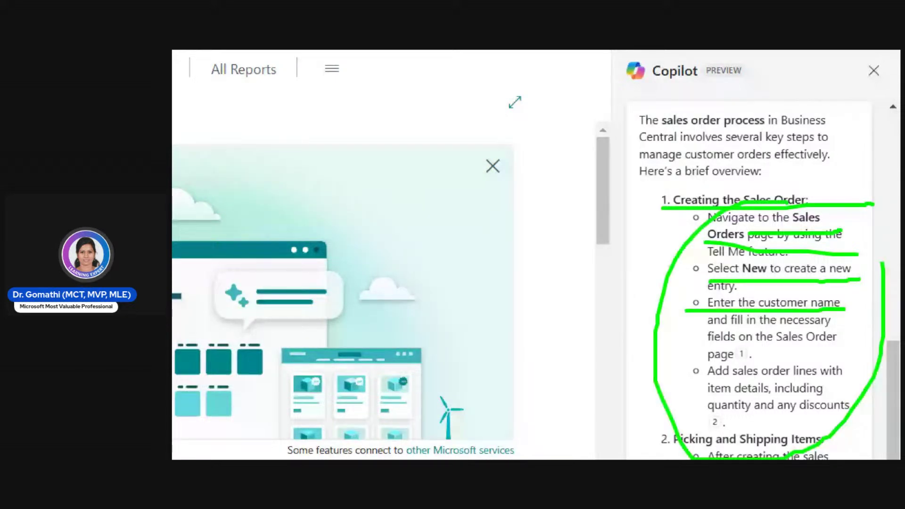
pyautogui.press('Escape')
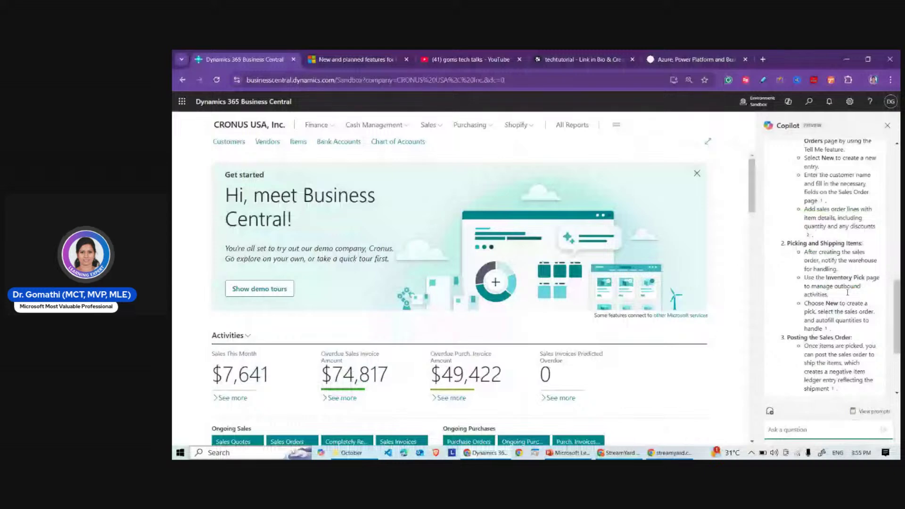
# - Highlight the Picking and Shipping Items and Posting the Sales Order headings in Copilot's answer and view the sources below
pyautogui.scroll(-3, 847, 292)
pyautogui.moveTo(792, 167); pyautogui.dragTo(859, 167)
pyautogui.moveTo(787, 261); pyautogui.dragTo(851, 262)
pyautogui.scroll(-2, 854, 266)
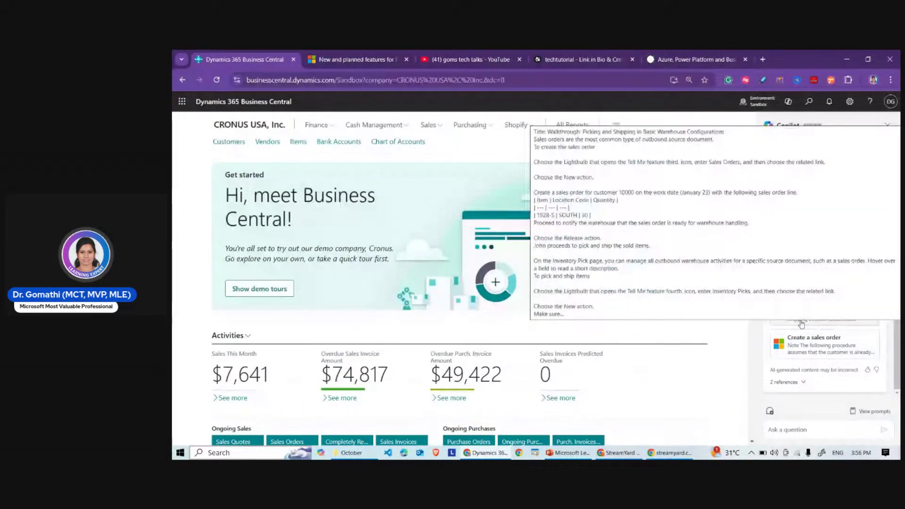
# - Open the Creating the Sales Order and Create a sales order source articles from Copilot's answer, and return to Business Central
pyautogui.scroll(2, 828, 269)
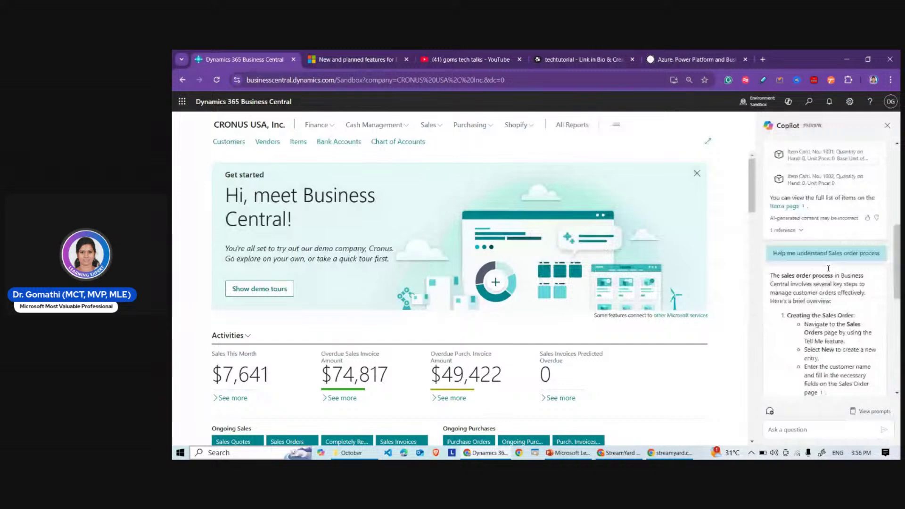
pyautogui.scroll(-2, 823, 292)
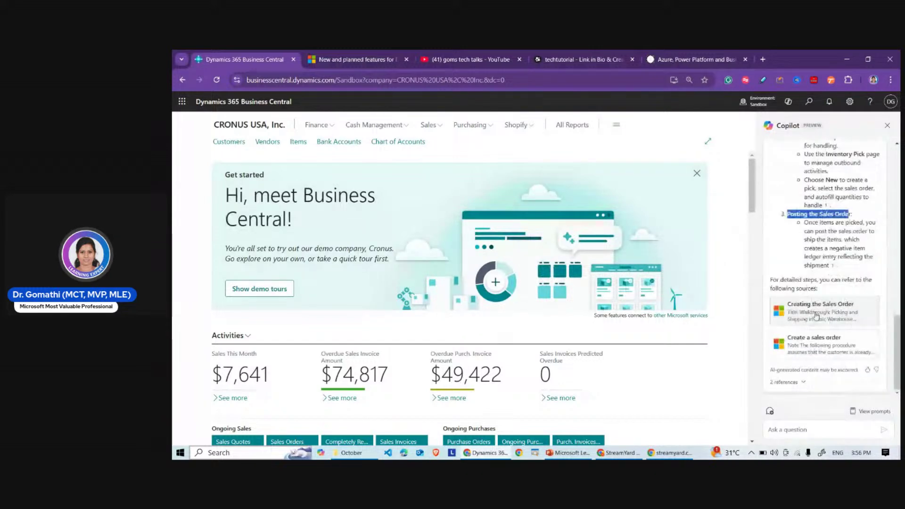
pyautogui.rightClick(817, 314)
pyautogui.click(838, 321)
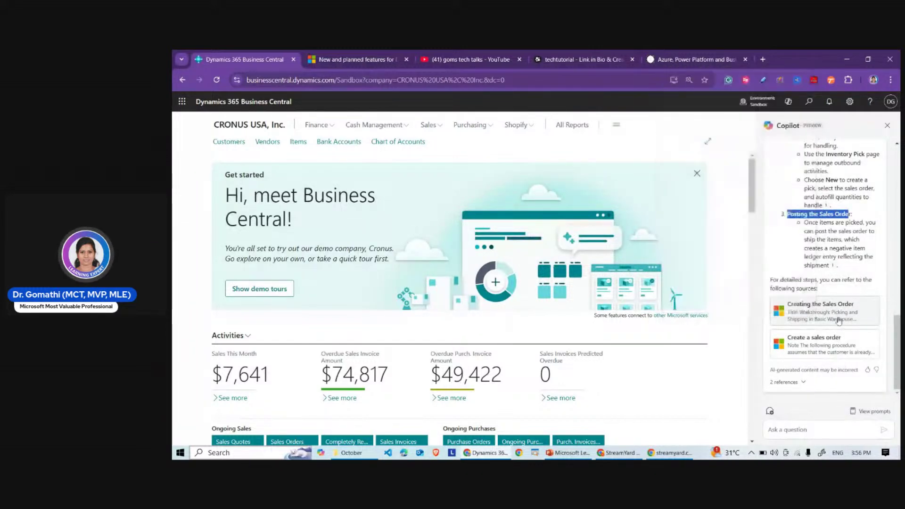
pyautogui.click(838, 321)
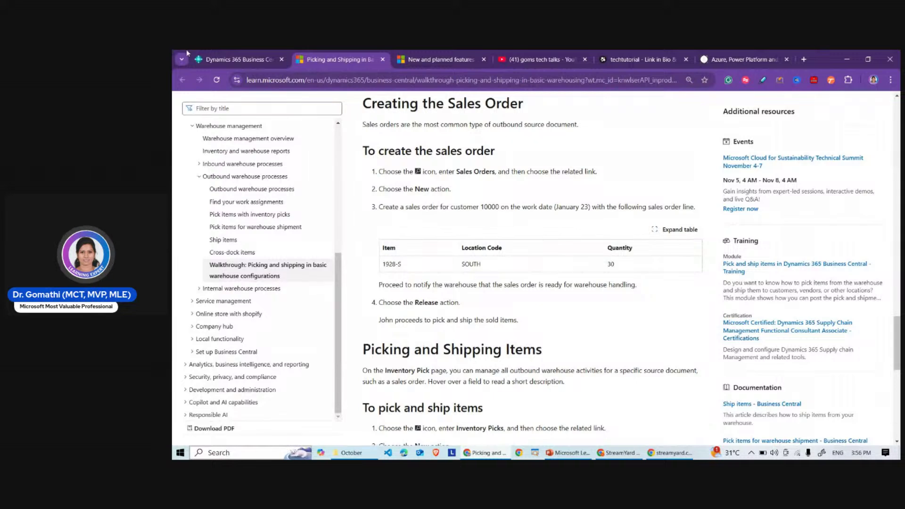
pyautogui.click(227, 60)
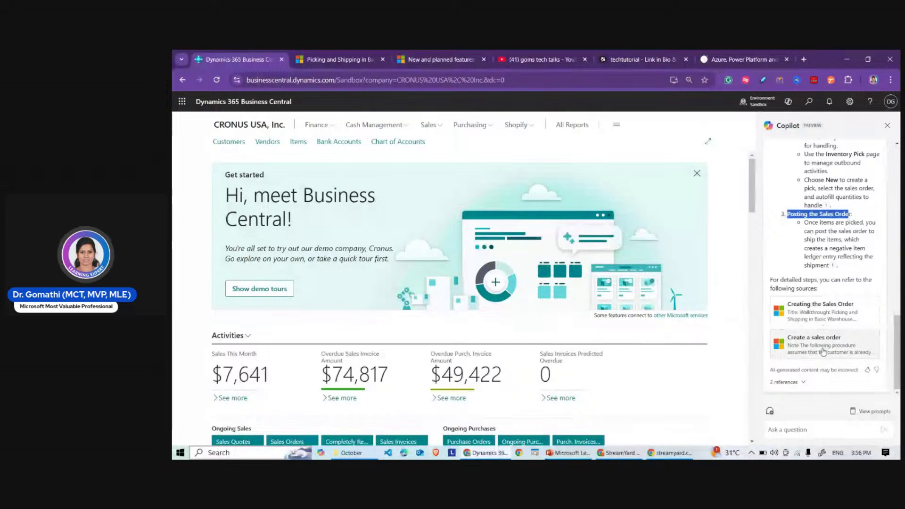
pyautogui.click(823, 354)
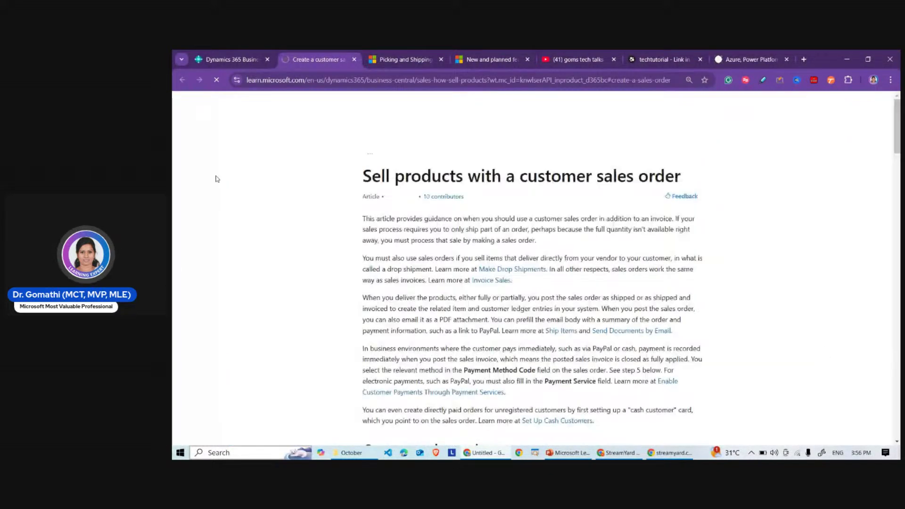
pyautogui.click(215, 53)
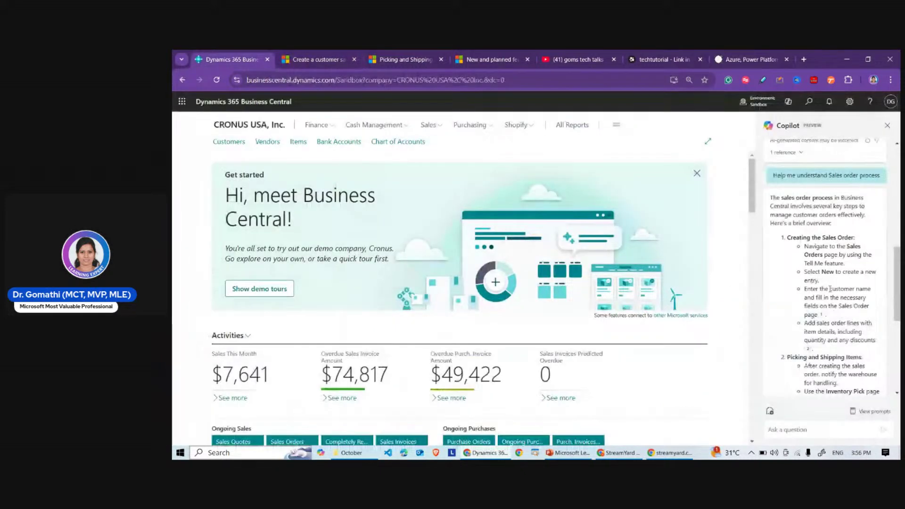
# - View the Picking and Shipping walkthrough article and highlight the full procedure under To create the sales order
pyautogui.click(384, 57)
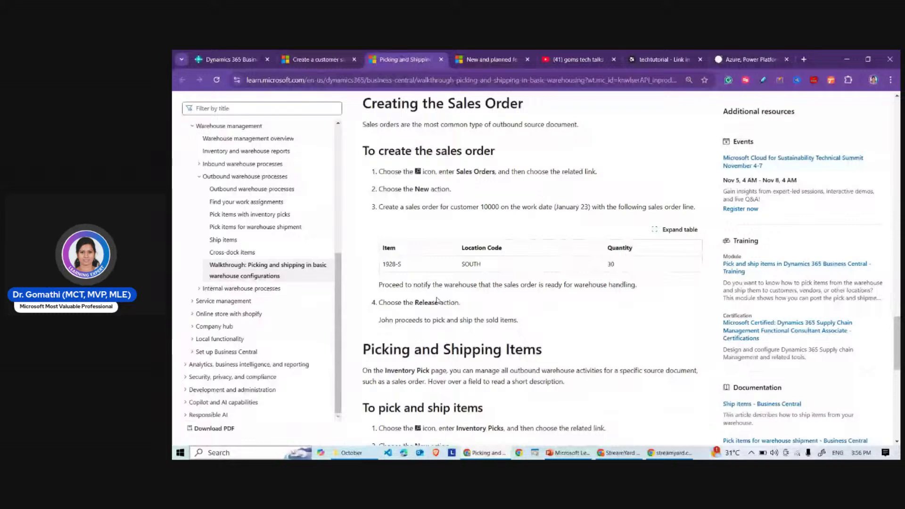
pyautogui.scroll(1, 426, 285)
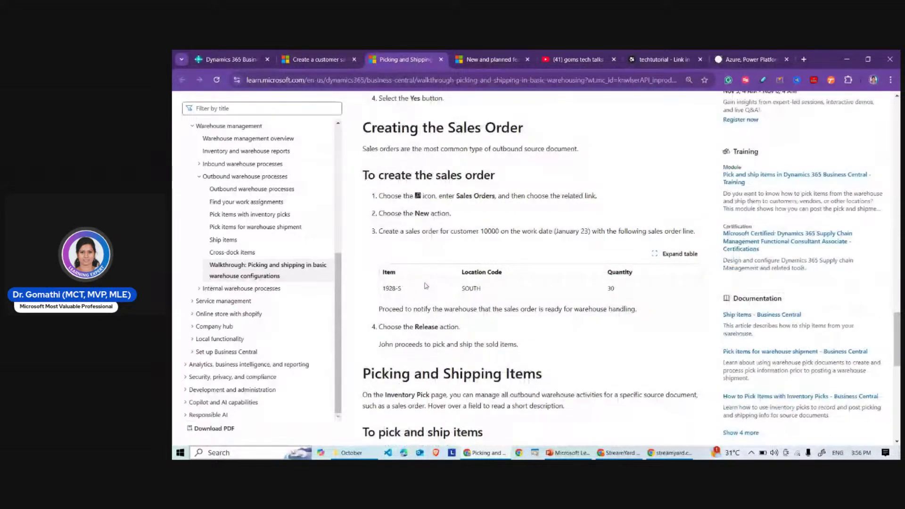
pyautogui.scroll(1, 426, 286)
pyautogui.moveTo(379, 219); pyautogui.dragTo(548, 378)
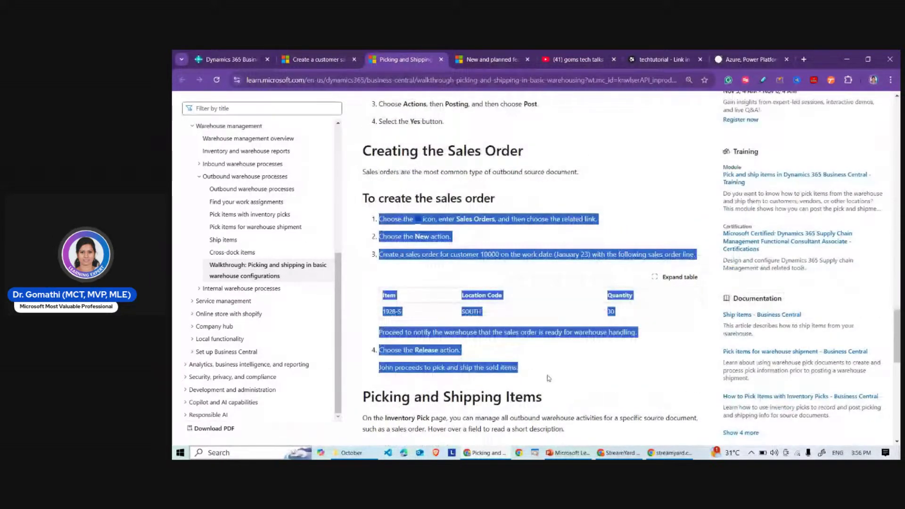
# - Return to Copilot's answer, highlight its Creating the Sales Order and Picking and Shipping Items sections, and review the answer down to its sources
pyautogui.hotkey('ctrl', '1')
pyautogui.moveTo(787, 235); pyautogui.dragTo(866, 352)
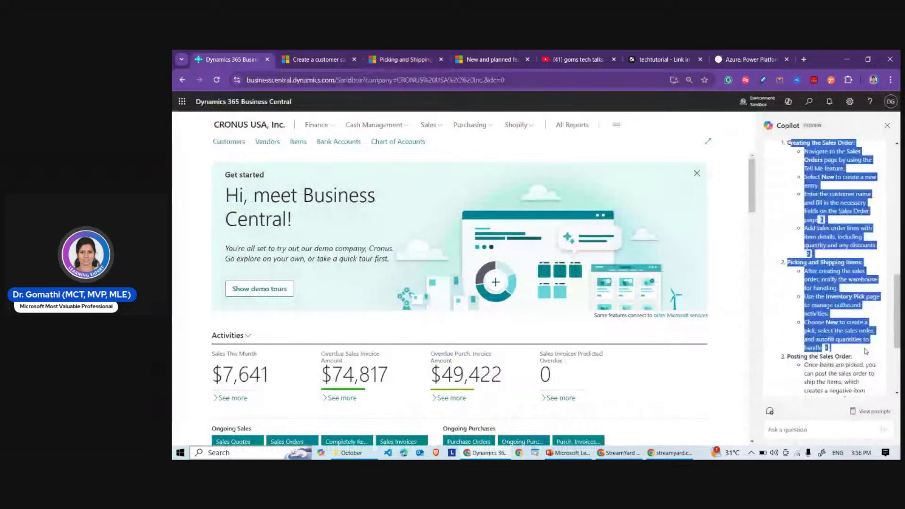
pyautogui.click(866, 351)
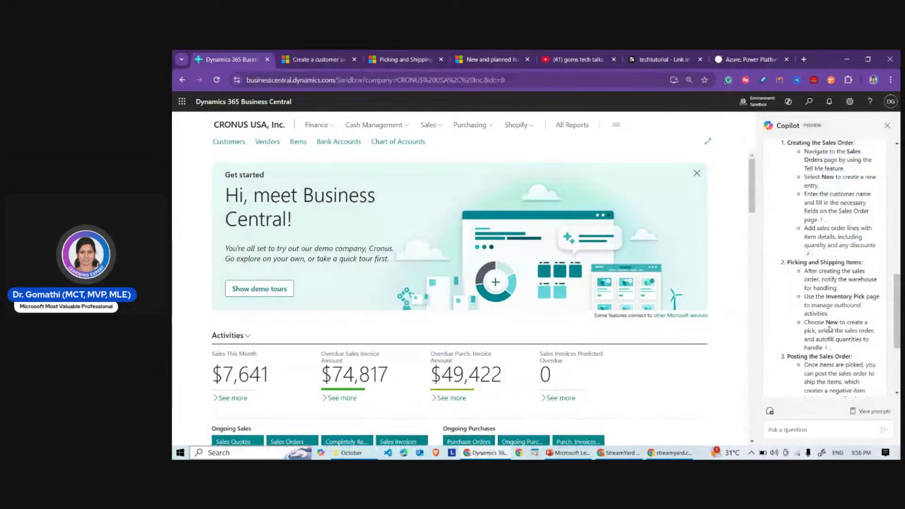
pyautogui.scroll(-3, 829, 335)
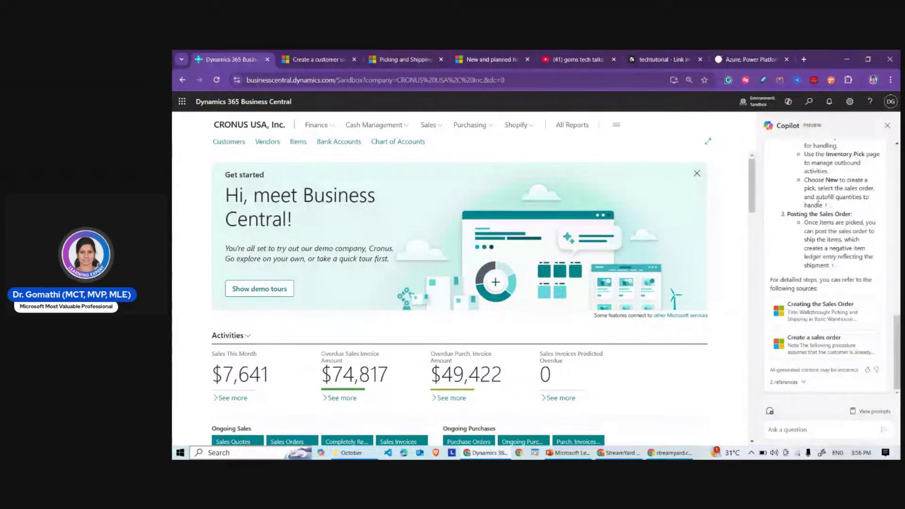
pyautogui.scroll(5, 830, 329)
pyautogui.scroll(-3, 830, 307)
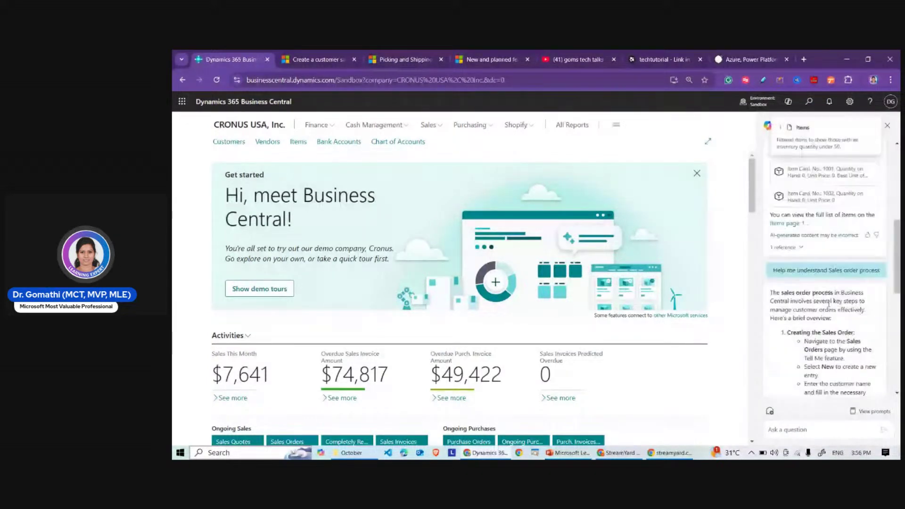
pyautogui.scroll(-5, 828, 304)
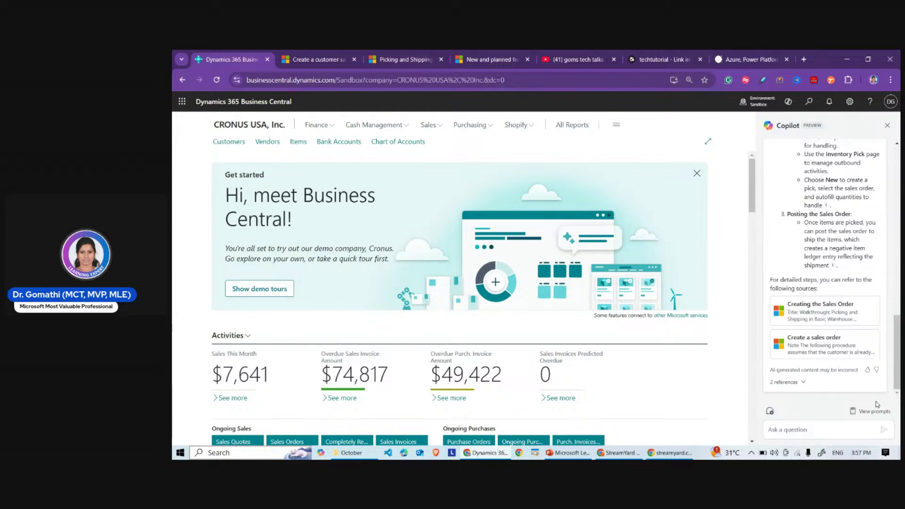
# - Ask Copilot the question "What is Cow?", which has nothing to do with Business Central
pyautogui.click(822, 427)
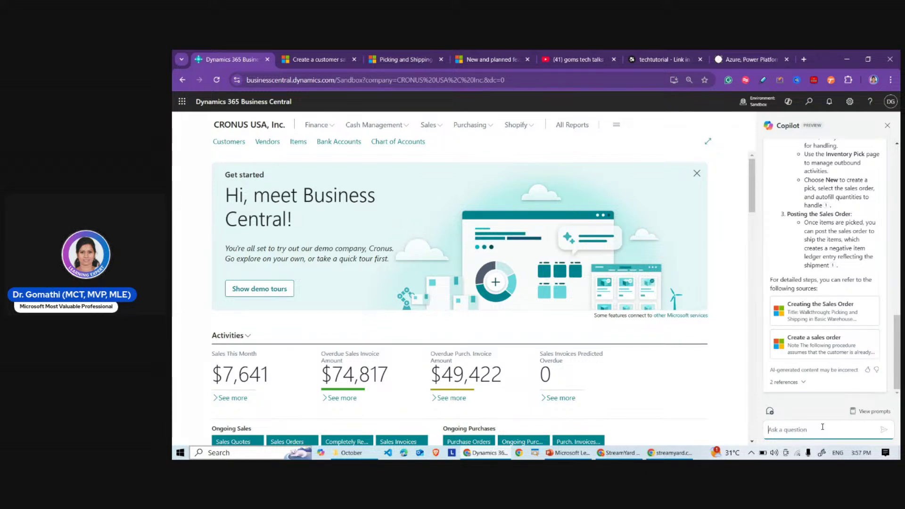
pyautogui.write('What is Rabbit')
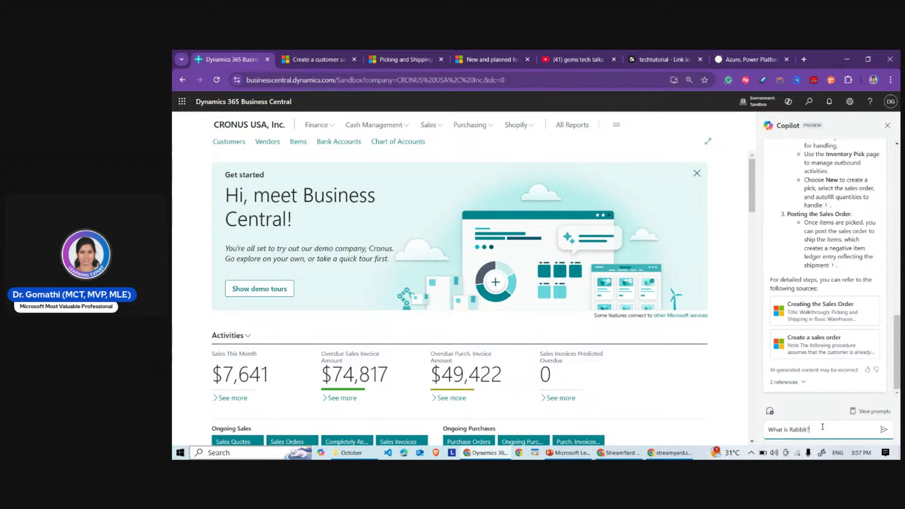
pyautogui.press('BackSpace')
pyautogui.press('BackSpace')
pyautogui.press('BackSpace')
pyautogui.press('BackSpace')
pyautogui.press('BackSpace')
pyautogui.press('BackSpace')
pyautogui.write('Co')
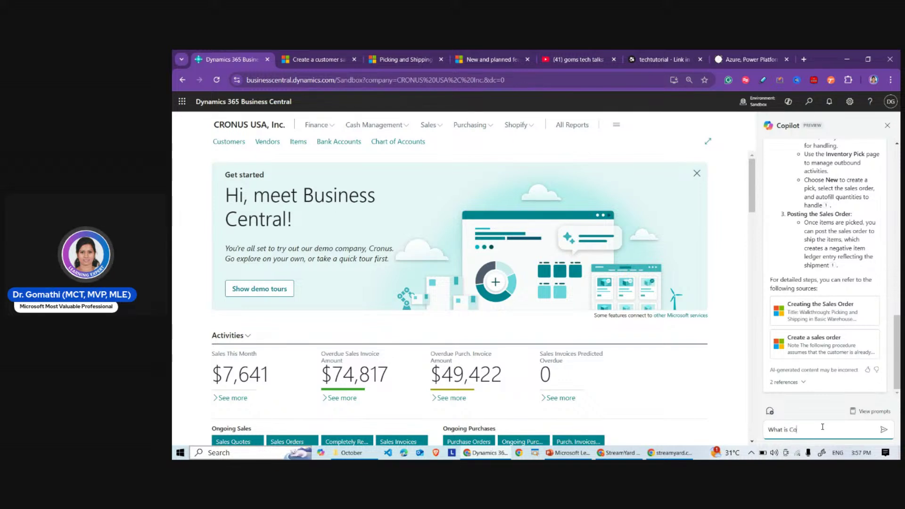
pyautogui.write('w?')
pyautogui.press('BackSpace')
pyautogui.press('BackSpace')
pyautogui.press('BackSpace')
pyautogui.press('BackSpace')
pyautogui.write('Cow?')
pyautogui.press('Return')
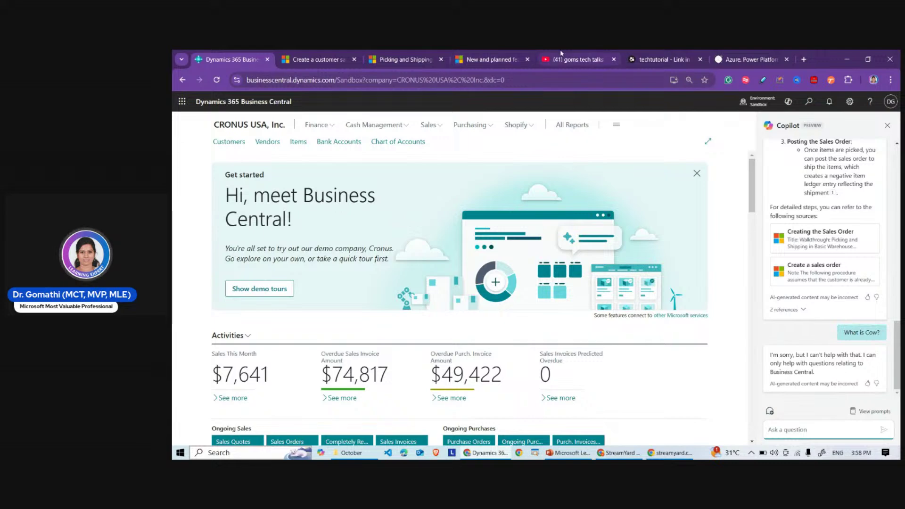
# - Switch to the goms tech talks YouTube channel and look through its created playlists, marking the ones to point out
pyautogui.click(576, 59)
pyautogui.scroll(2, 477, 243)
pyautogui.scroll(10, 477, 243)
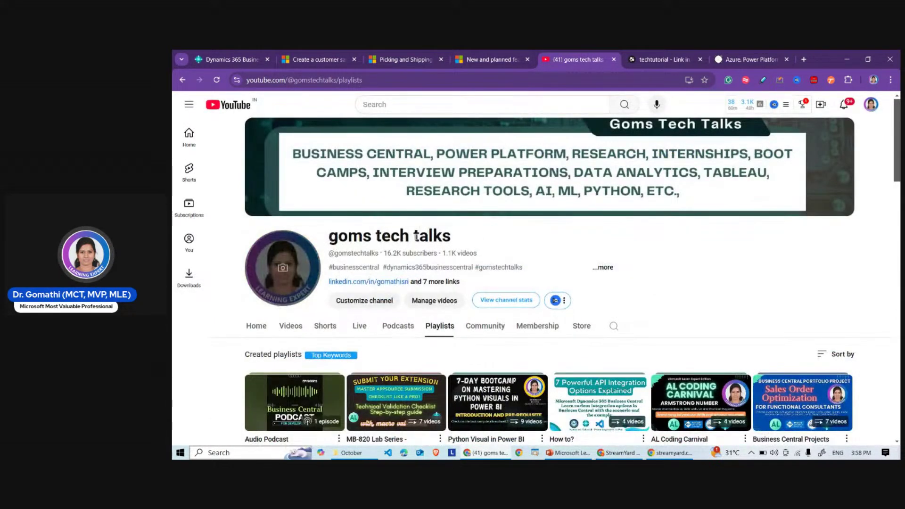
pyautogui.scroll(-5, 585, 268)
pyautogui.scroll(3, 584, 268)
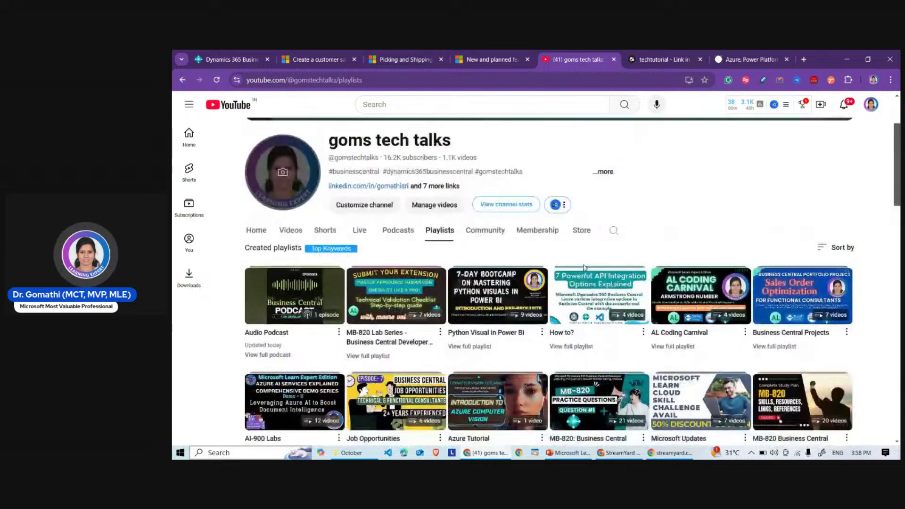
pyautogui.scroll(-2, 466, 284)
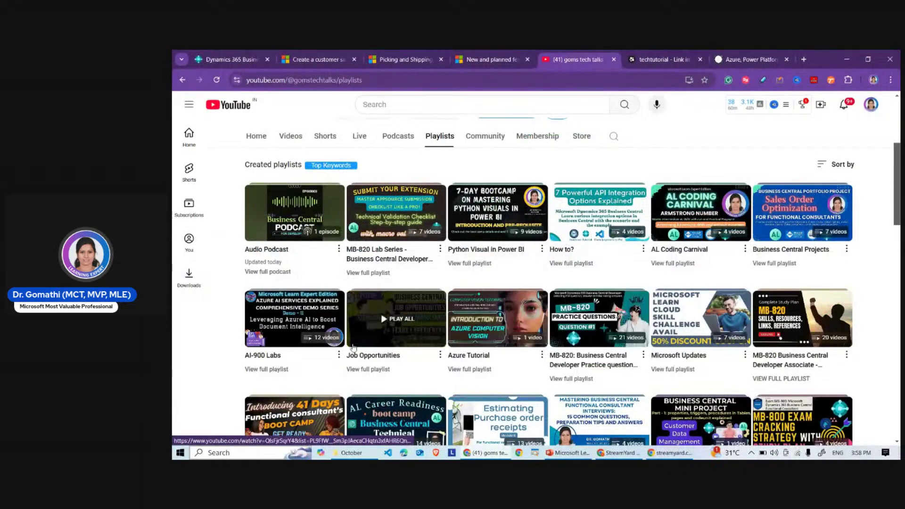
pyautogui.scroll(-2, 423, 333)
pyautogui.scroll(-5, 422, 333)
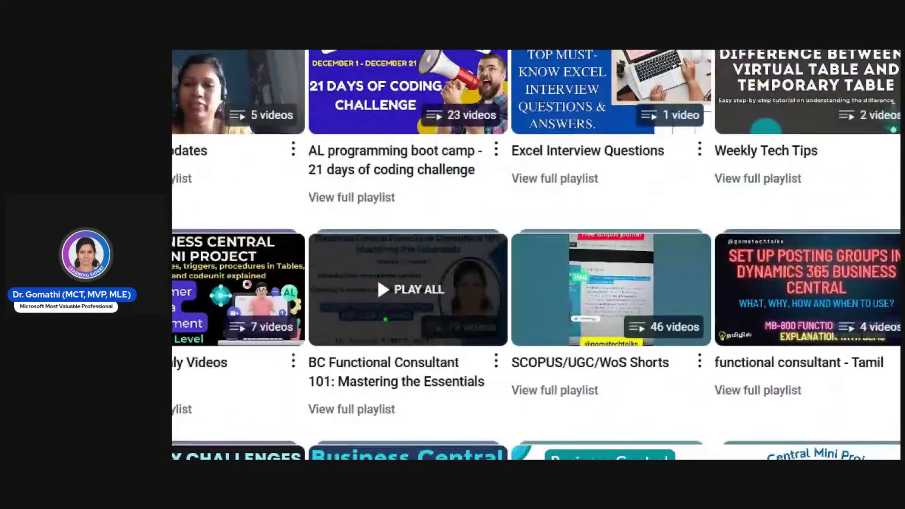
pyautogui.moveTo(443, 177)
pyautogui.mouseDown()
pyautogui.moveTo(285, 235)
pyautogui.moveTo(495, 410)
pyautogui.moveTo(585, 243)
pyautogui.moveTo(356, 143)
pyautogui.mouseUp()
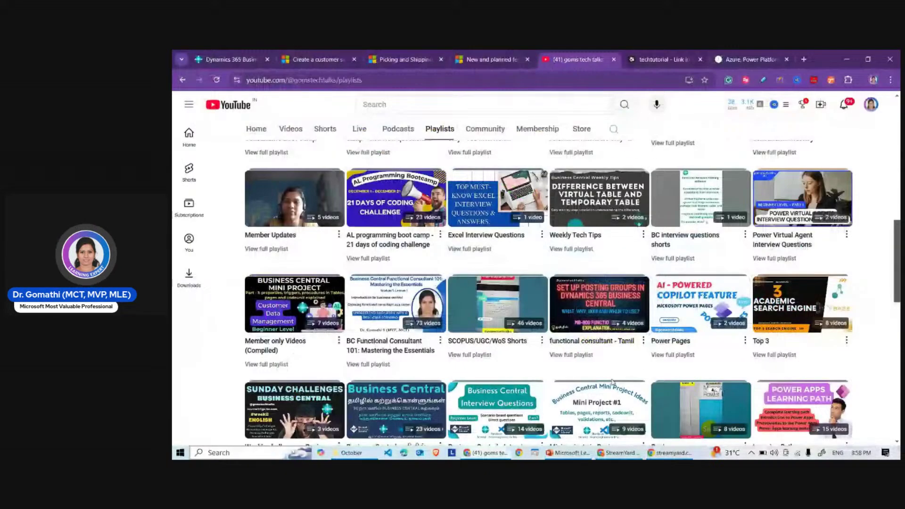
pyautogui.scroll(-7, 613, 381)
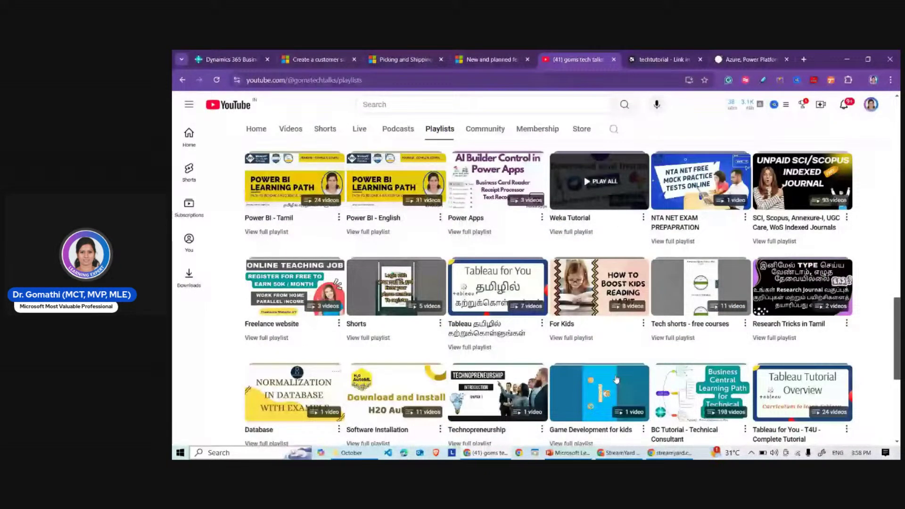
pyautogui.scroll(-1, 616, 380)
pyautogui.moveTo(733, 155)
pyautogui.mouseDown()
pyautogui.moveTo(703, 456)
pyautogui.moveTo(867, 349)
pyautogui.moveTo(717, 209)
pyautogui.mouseUp()
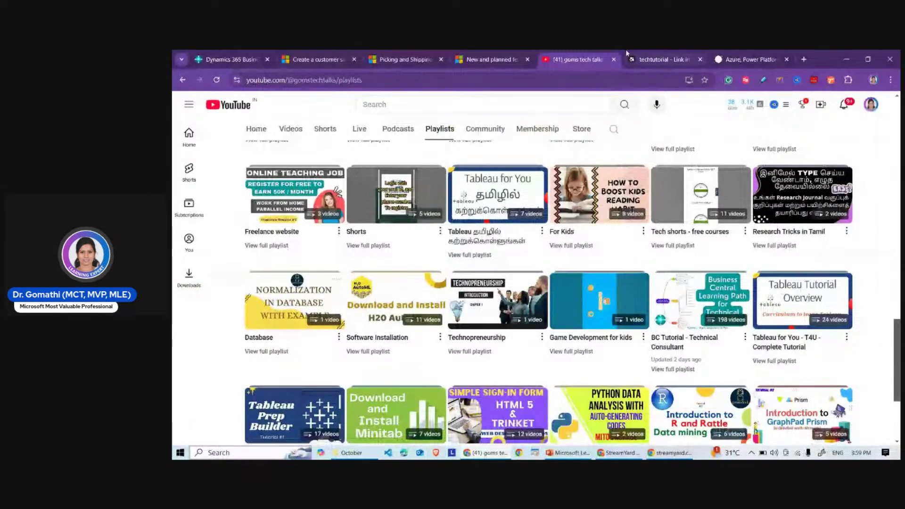
# - Return to Business Central and look back through the Copilot conversation from the welcome message to the latest reply
pyautogui.moveTo(626, 49)
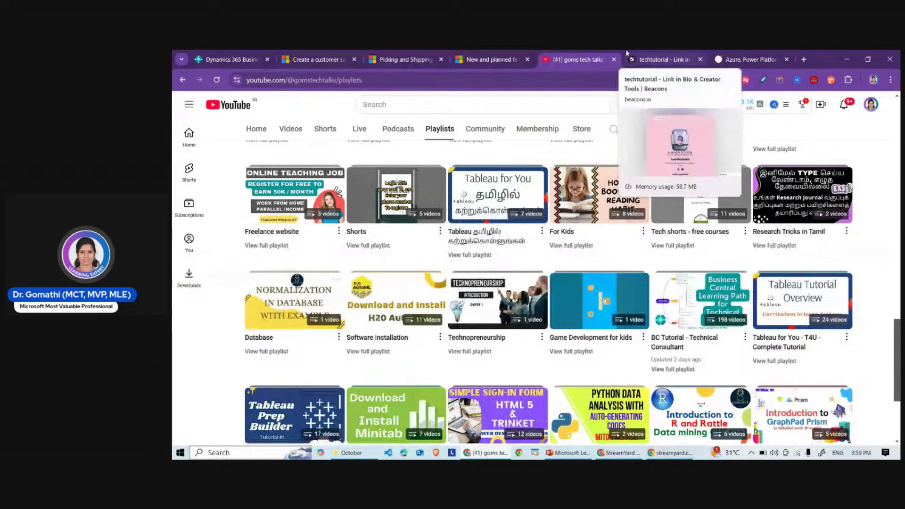
pyautogui.click(511, 53)
pyautogui.click(358, 49)
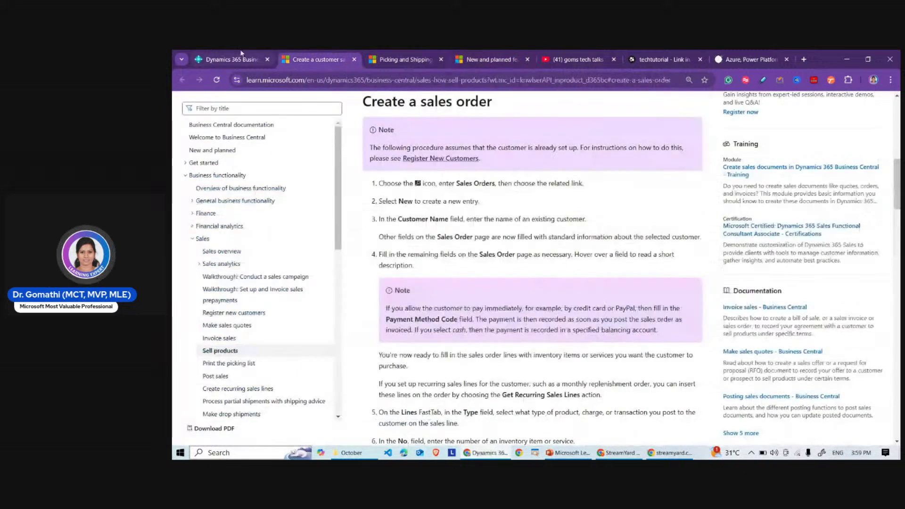
pyautogui.click(241, 54)
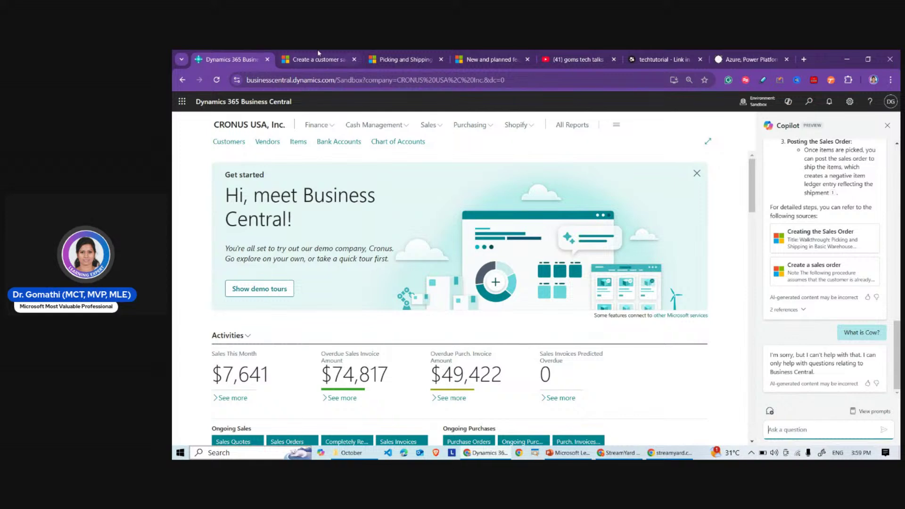
pyautogui.scroll(-2, 532, 315)
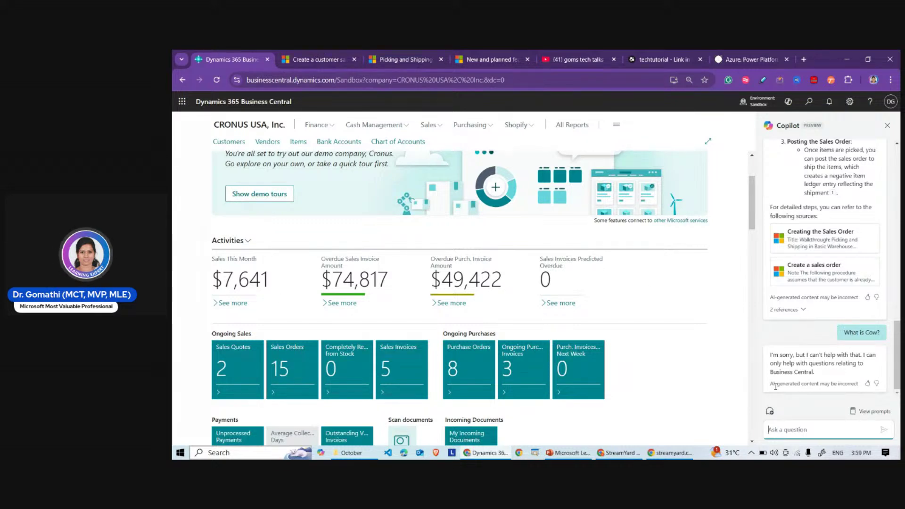
pyautogui.scroll(5, 776, 387)
pyautogui.scroll(-10, 775, 386)
pyautogui.scroll(15, 776, 386)
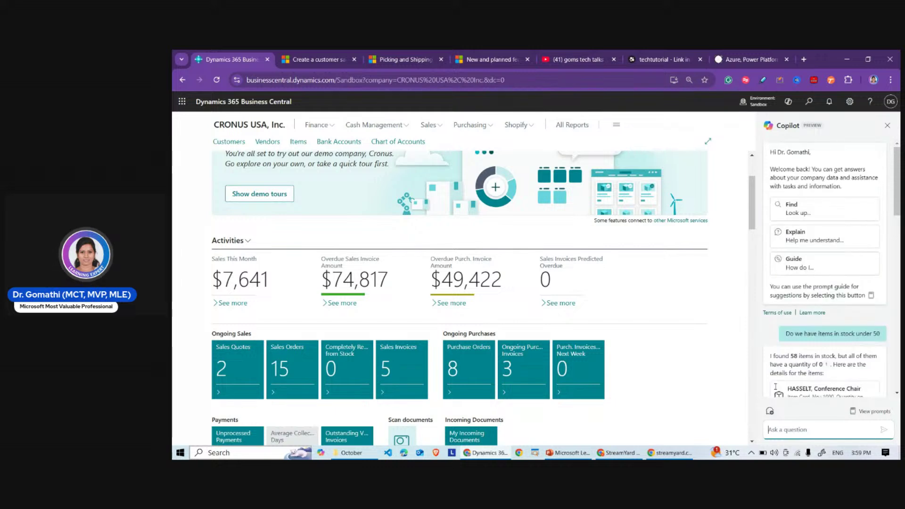
pyautogui.scroll(-15, 776, 387)
# - Insert the Guide prompt "Is there a keyboard shortcut for [function]?" from Copilot's prompt guide into the question box
pyautogui.click(872, 412)
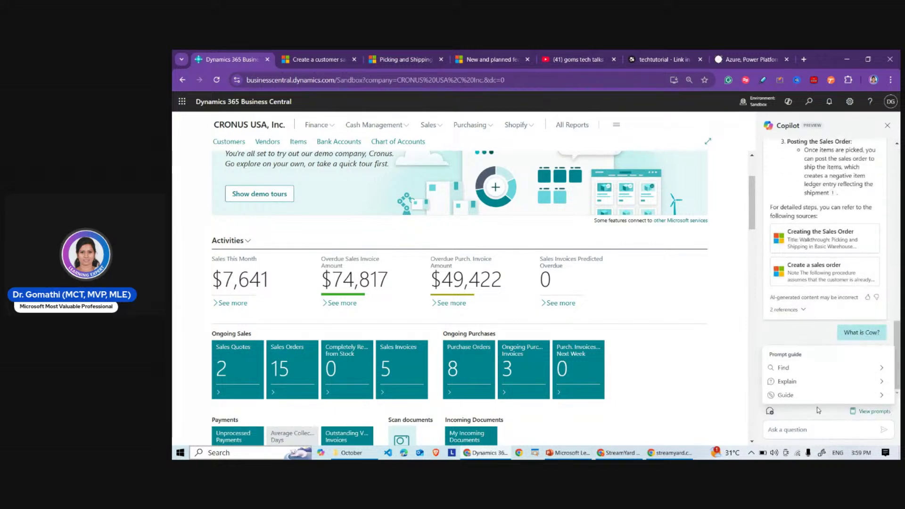
pyautogui.moveTo(812, 392)
pyautogui.mouseDown()
pyautogui.moveTo(787, 385)
pyautogui.moveTo(798, 410)
pyautogui.moveTo(806, 384)
pyautogui.mouseUp()
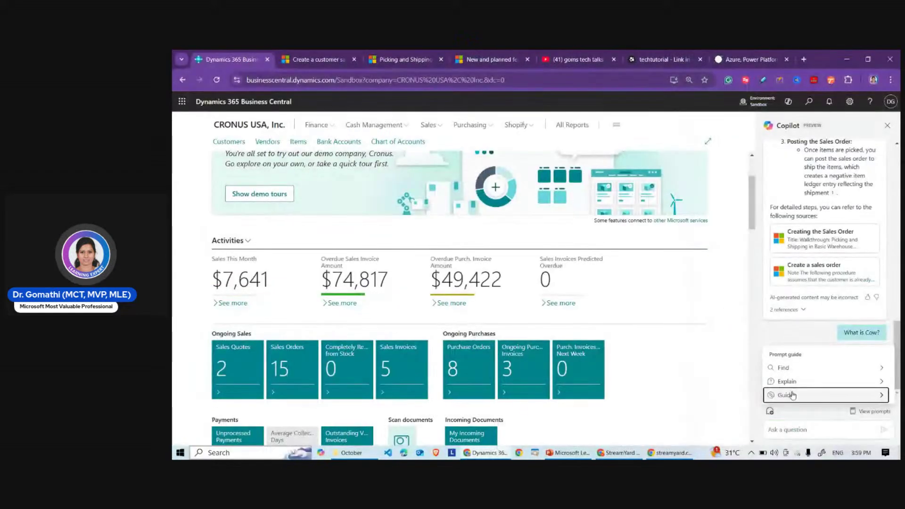
pyautogui.click(755, 395)
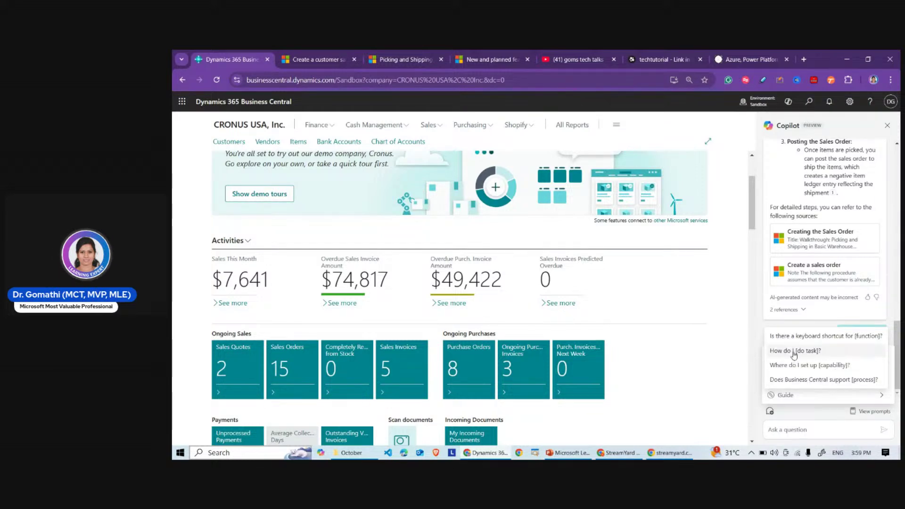
pyautogui.click(802, 336)
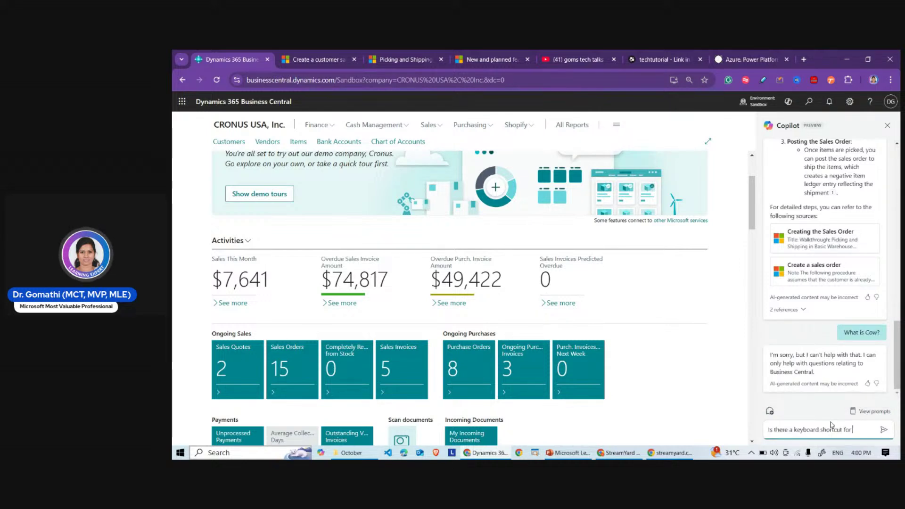
# - Complete and reword the prompt as "Is there a keyboard shortcut to open Customer Page" and send it to Copilot
pyautogui.write('C')
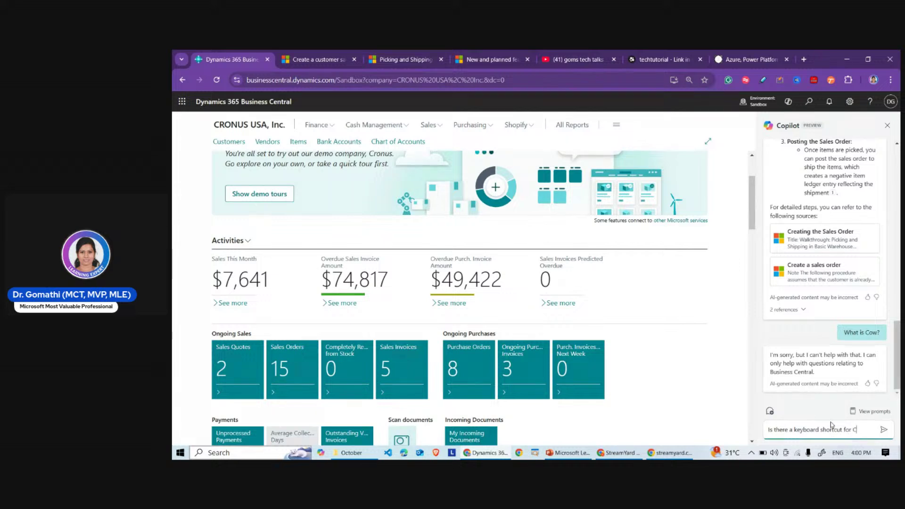
pyautogui.write('ustomer Page')
pyautogui.press('Right')
pyautogui.press('Delete')
pyautogui.press('Delete')
pyautogui.press('Delete')
pyautogui.press('Delete')
pyautogui.write('to ope')
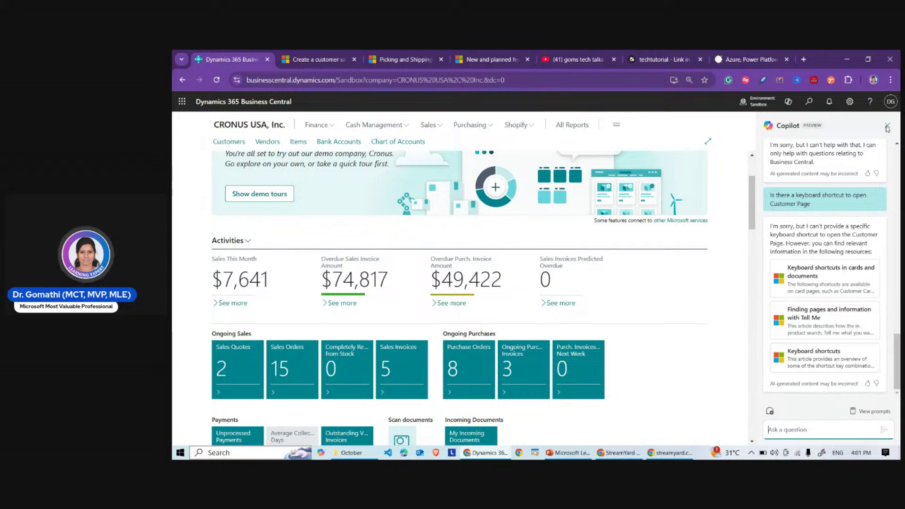
# - Close the Copilot pane, try to open the Items list, and reload the Business Central page
pyautogui.click(887, 127)
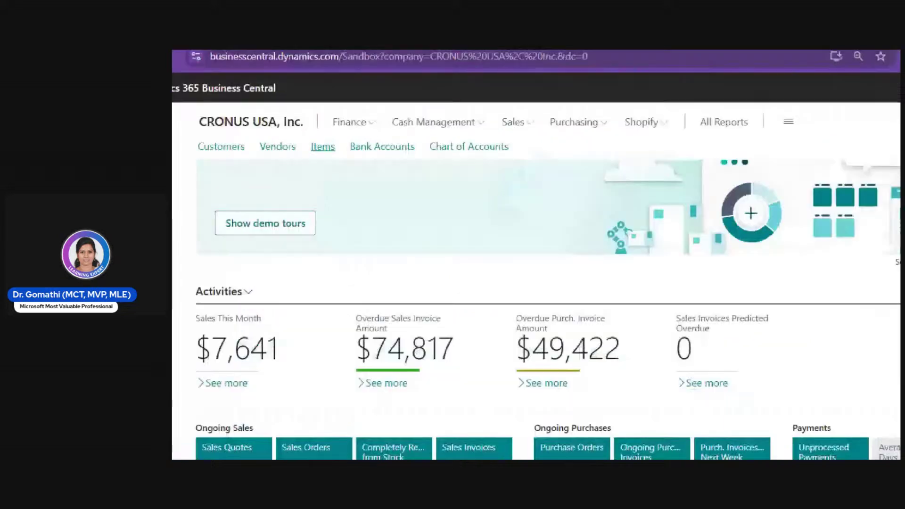
pyautogui.moveTo(310, 130)
pyautogui.mouseDown()
pyautogui.moveTo(325, 127)
pyautogui.moveTo(355, 192)
pyautogui.moveTo(283, 120)
pyautogui.mouseUp()
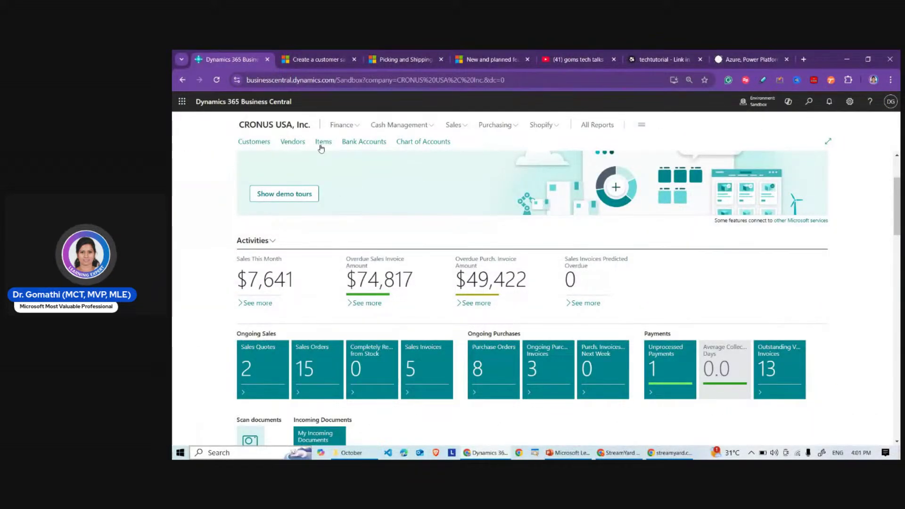
pyautogui.click(322, 157)
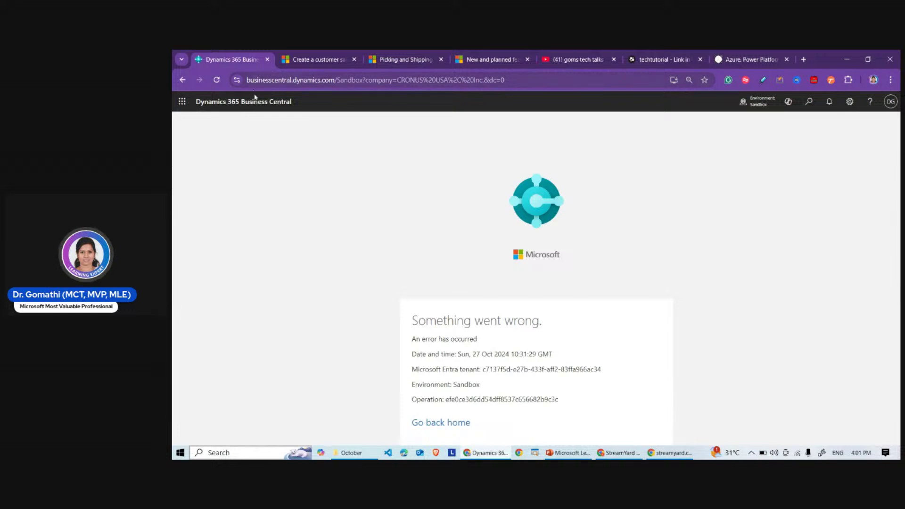
pyautogui.click(272, 81)
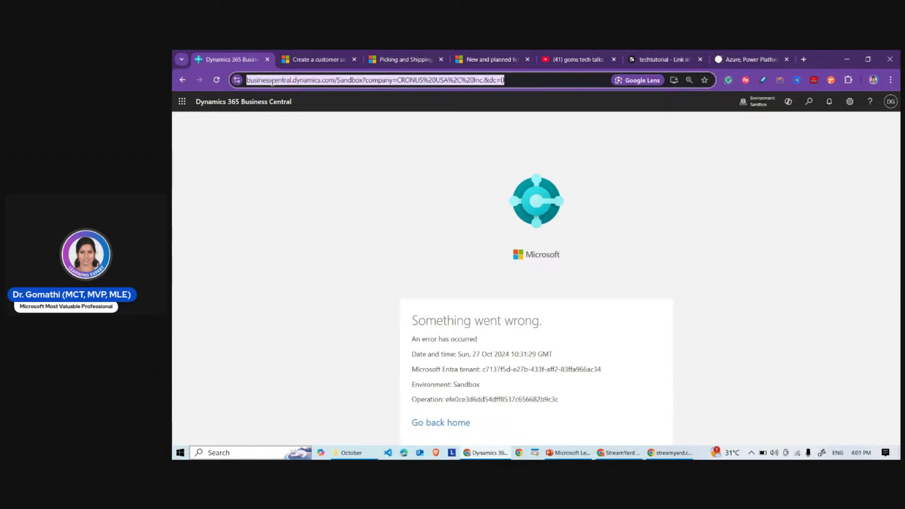
pyautogui.press('Return')
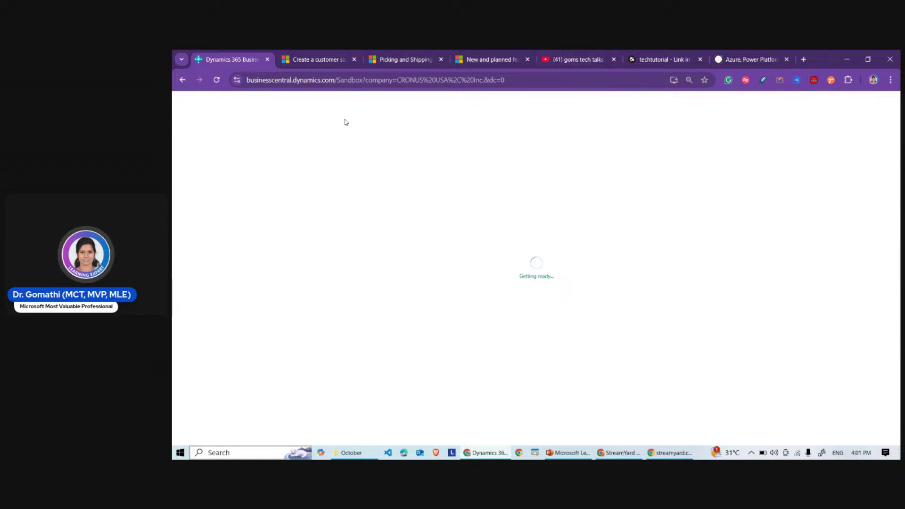
# - Look through the learnwithgoms.com blog home page and the product listings of the techtutorial Beacons store
pyautogui.click(749, 51)
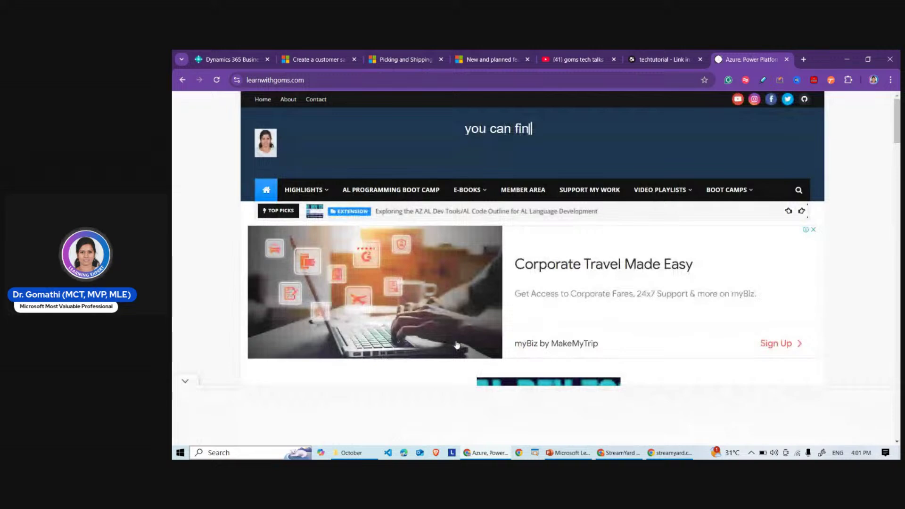
pyautogui.scroll(-4, 456, 344)
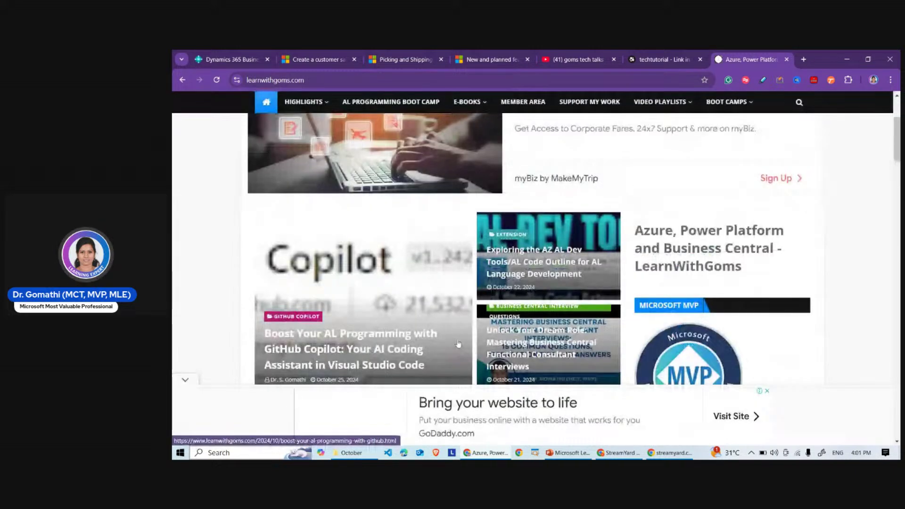
pyautogui.scroll(-4, 458, 344)
pyautogui.scroll(8, 459, 342)
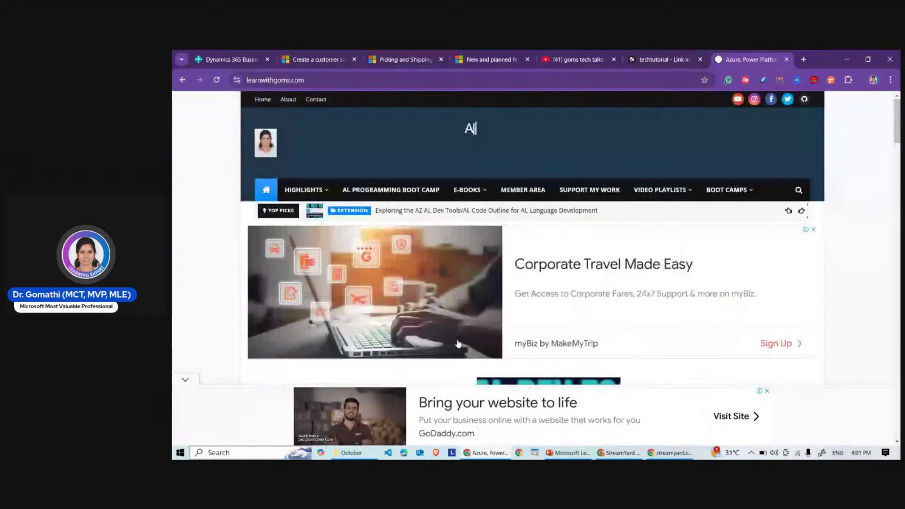
pyautogui.click(656, 59)
pyautogui.scroll(-9, 455, 341)
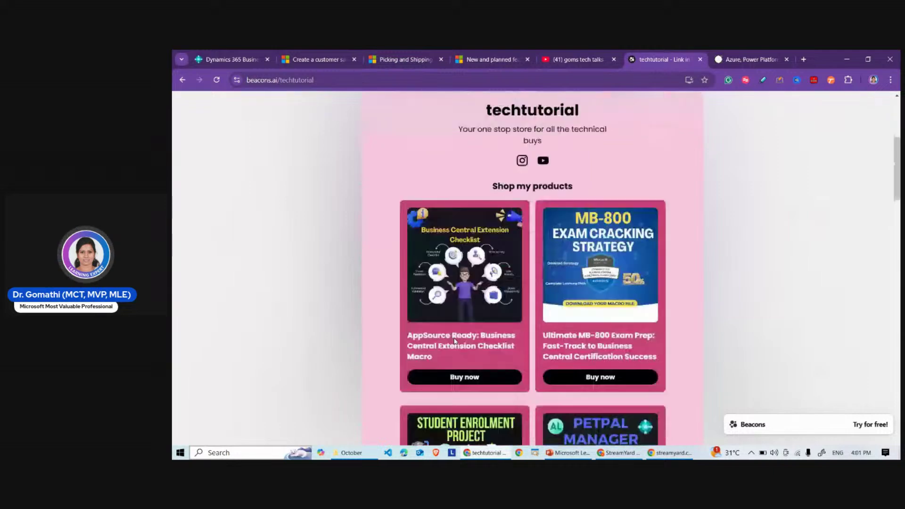
pyautogui.scroll(9, 455, 341)
# - Return to Business Central, open the Items list, and open the item card of 1896-S ATHENS Desk
pyautogui.click(229, 53)
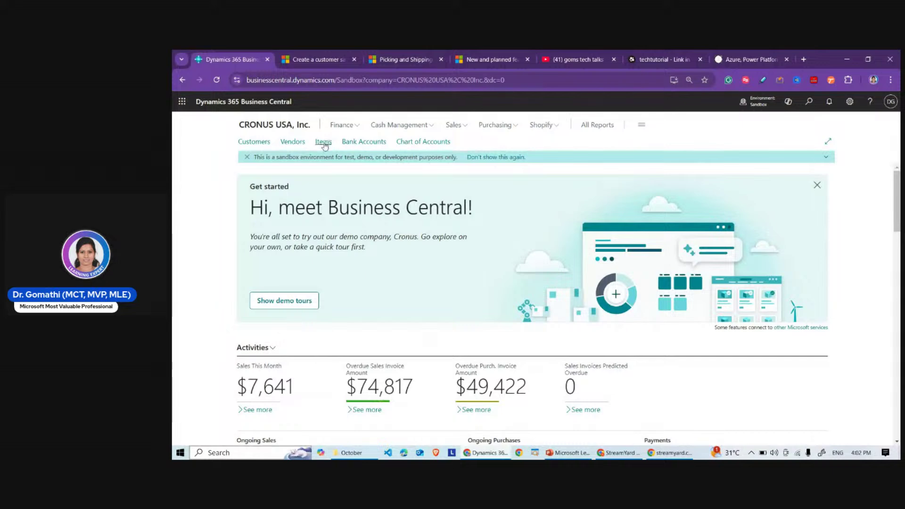
pyautogui.click(324, 142)
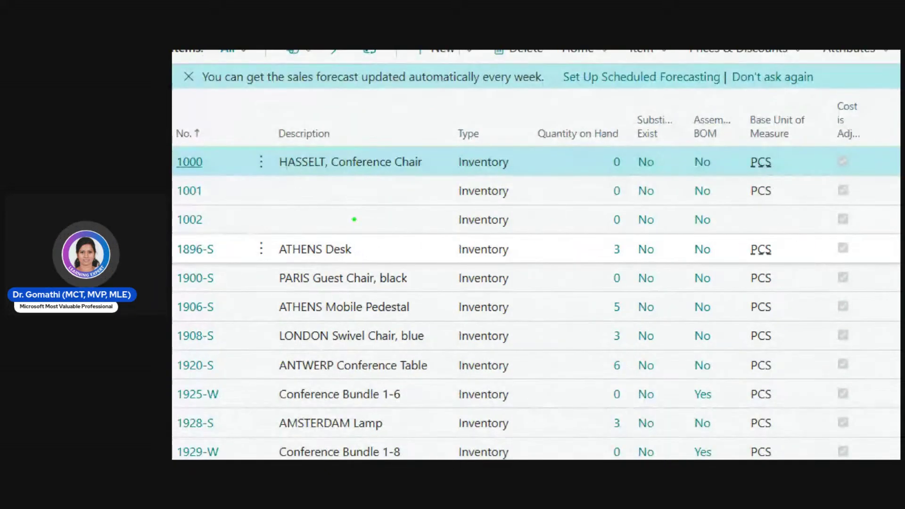
pyautogui.moveTo(354, 219)
pyautogui.mouseDown()
pyautogui.moveTo(377, 255)
pyautogui.moveTo(288, 214)
pyautogui.mouseUp()
pyautogui.press('Escape')
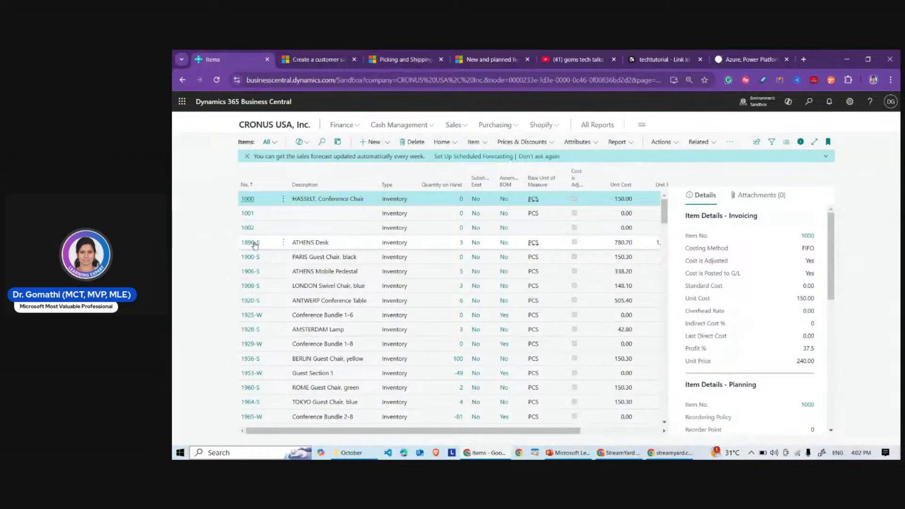
pyautogui.click(255, 244)
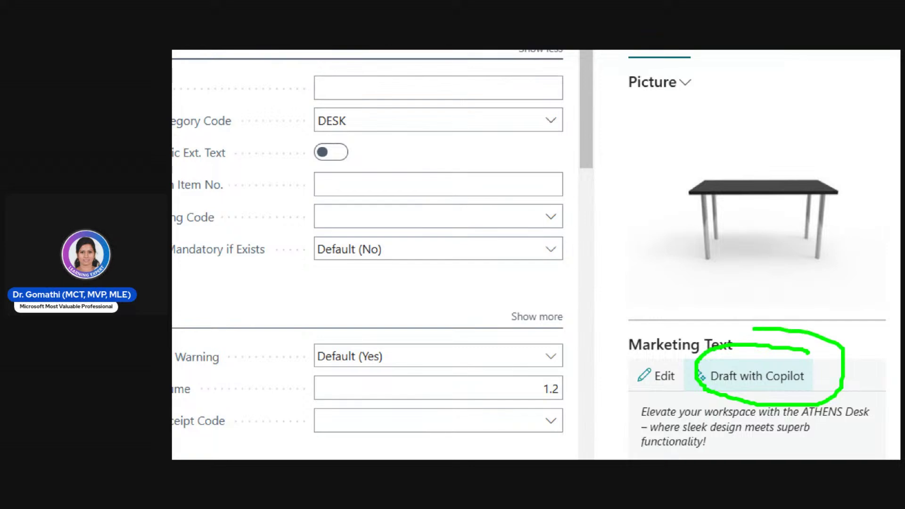
# - Generate a new marketing text draft for the ATHENS Desk with Copilot
pyautogui.scroll(-3, 761, 297)
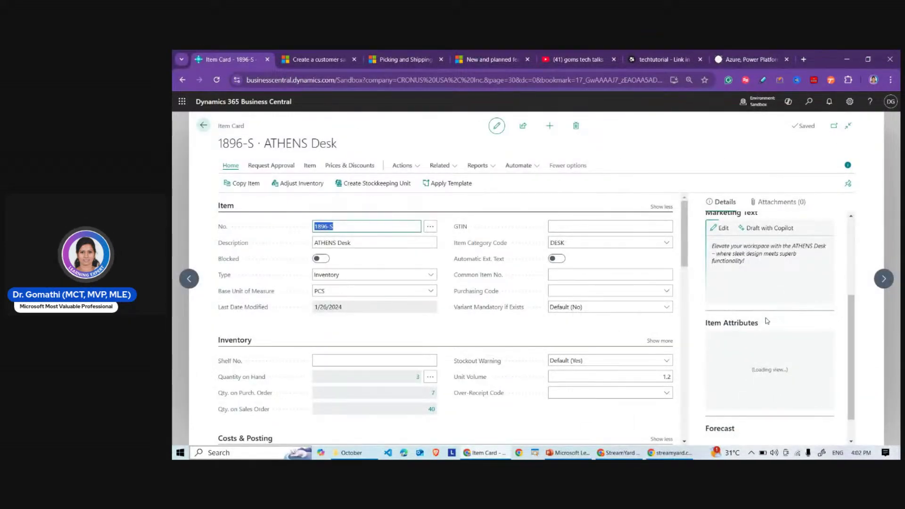
pyautogui.scroll(3, 767, 314)
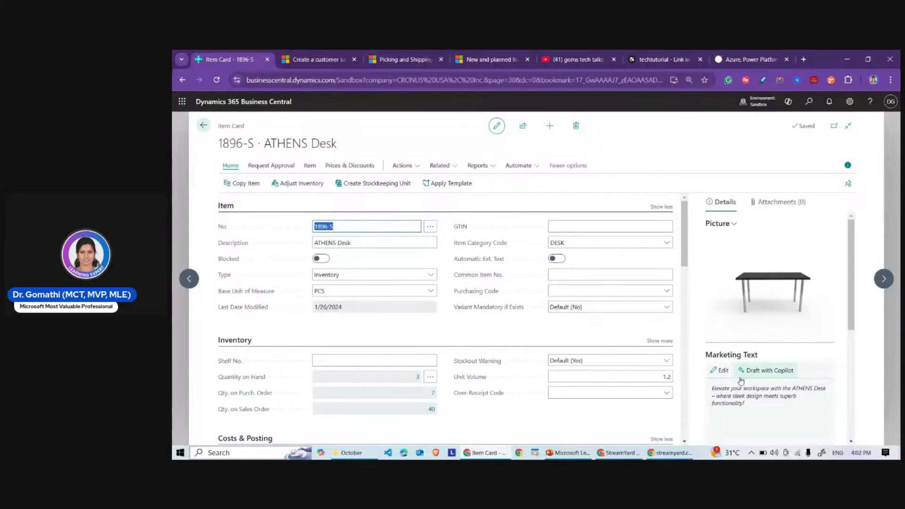
pyautogui.click(773, 373)
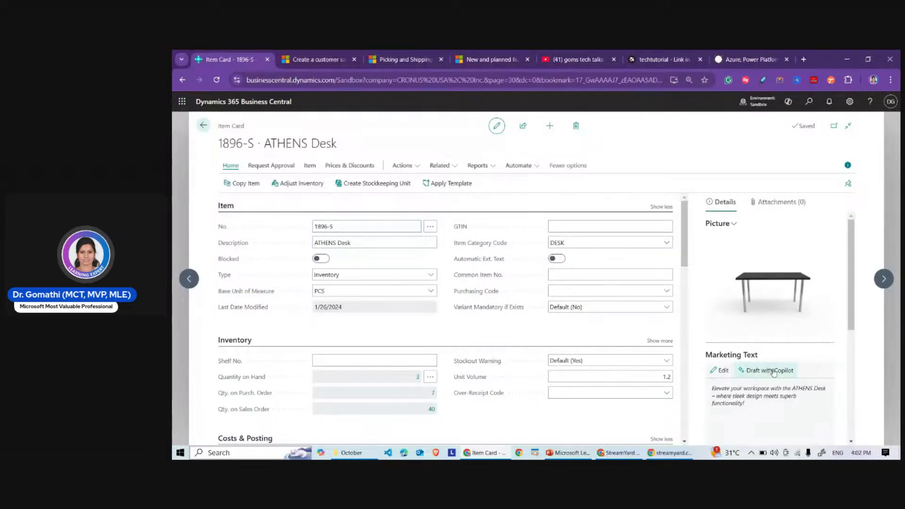
pyautogui.click(774, 372)
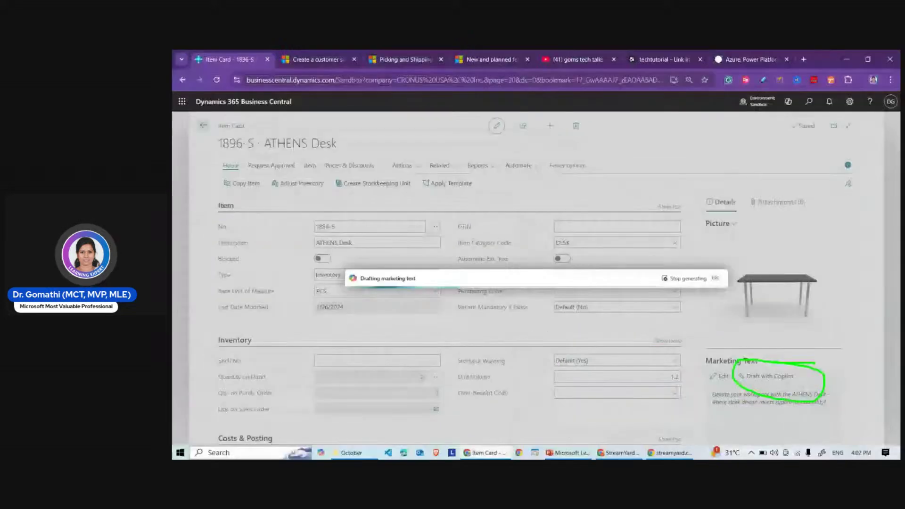
# - Review Copilot's marketing text draft, highlighting its passages, and close the draft without keeping it
pyautogui.moveTo(642, 307)
pyautogui.mouseDown()
pyautogui.moveTo(424, 253)
pyautogui.moveTo(352, 255)
pyautogui.moveTo(461, 283)
pyautogui.moveTo(495, 263)
pyautogui.mouseUp()
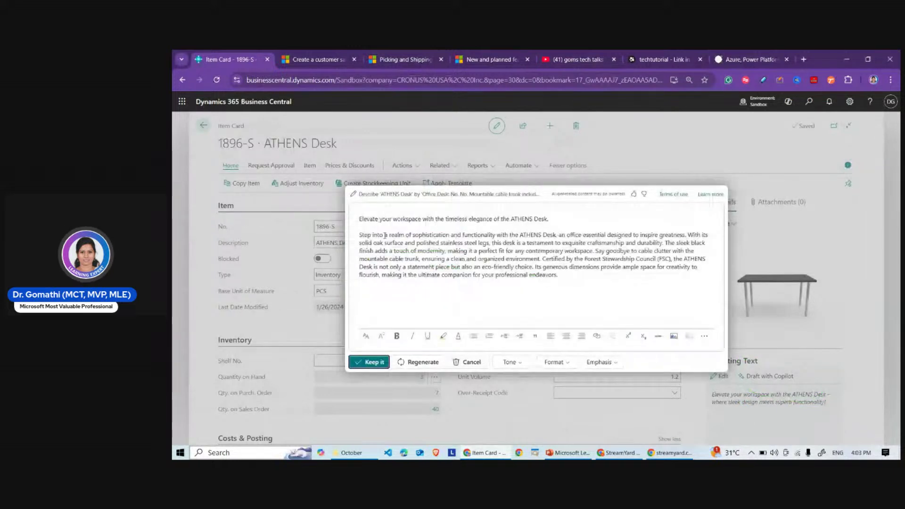
pyautogui.click(362, 221)
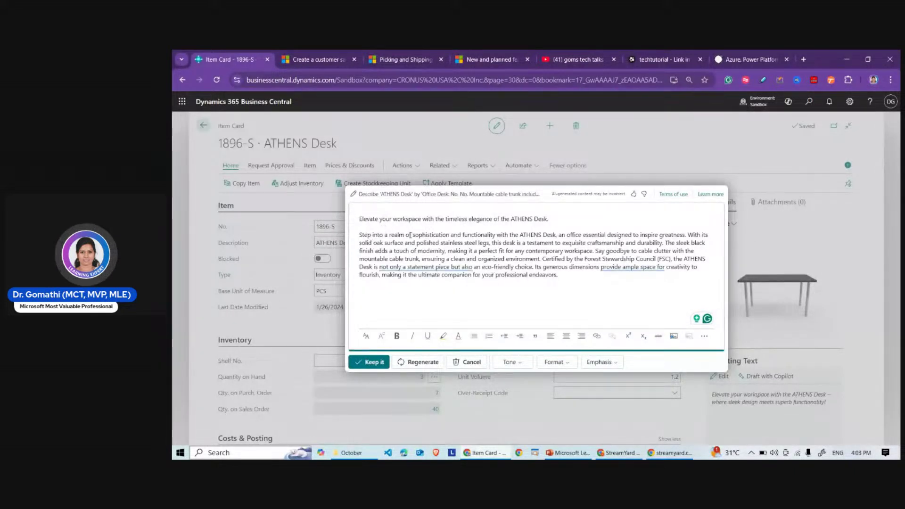
pyautogui.moveTo(418, 234); pyautogui.dragTo(565, 235)
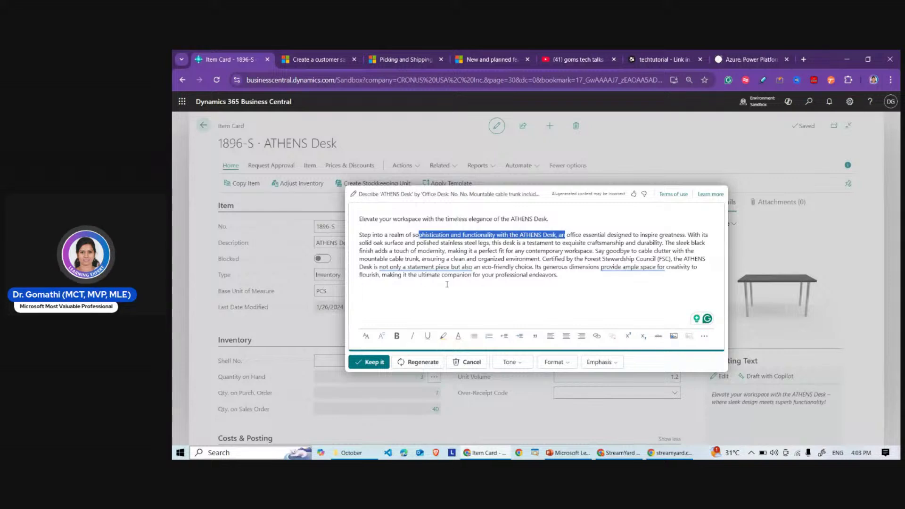
pyautogui.moveTo(574, 277); pyautogui.dragTo(329, 218)
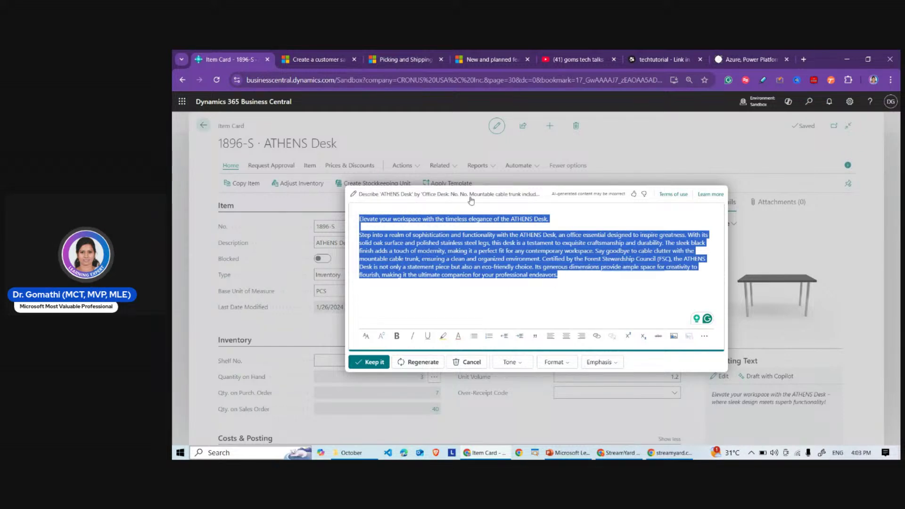
pyautogui.click(550, 206)
pyautogui.moveTo(359, 219); pyautogui.dragTo(392, 219)
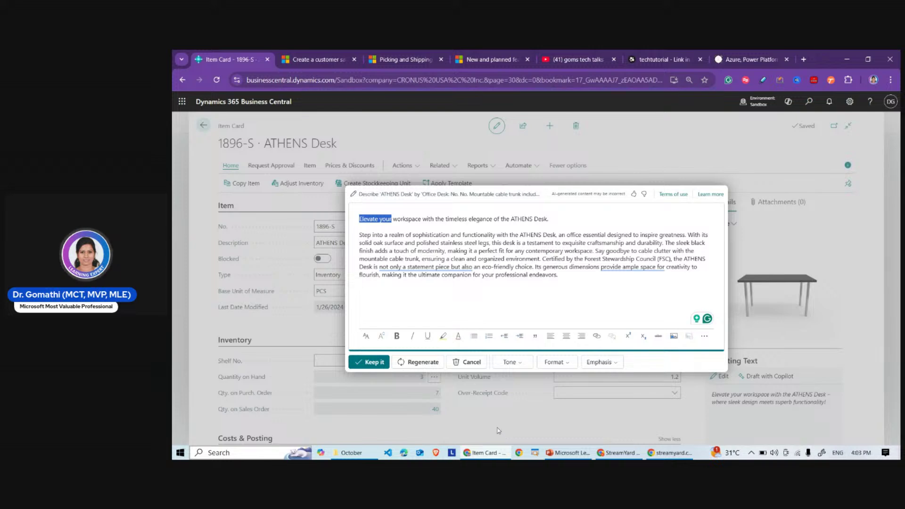
pyautogui.click(489, 396)
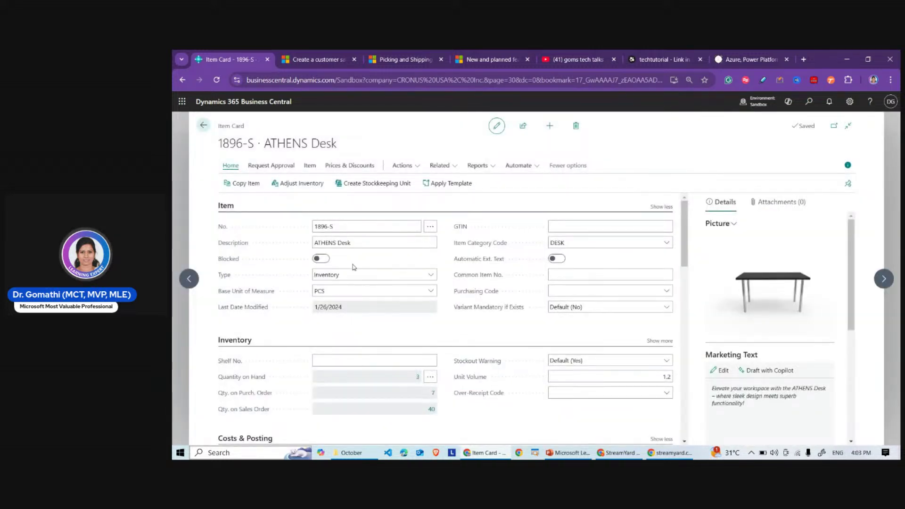
# - Reopen the ATHENS Desk card from the Items list, mark its description, type and base unit of measure, and review its Costs & Posting details
pyautogui.press('Escape')
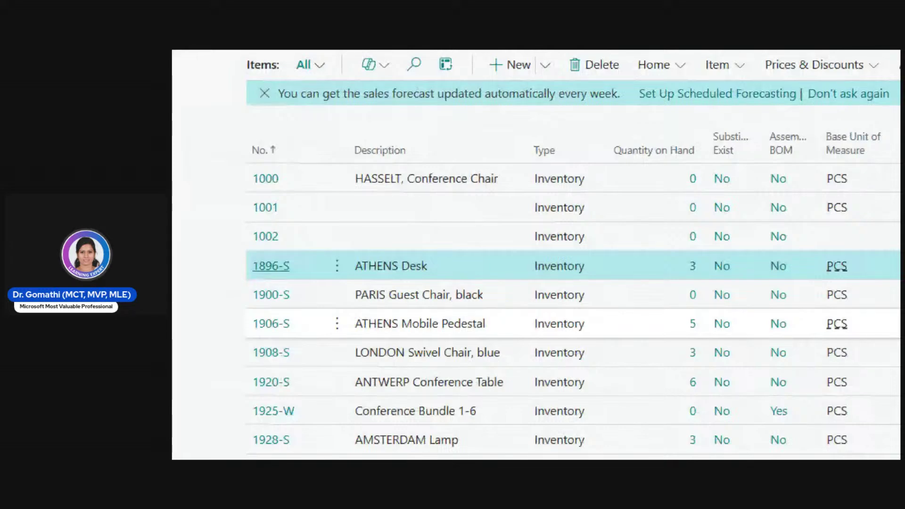
pyautogui.click(271, 266)
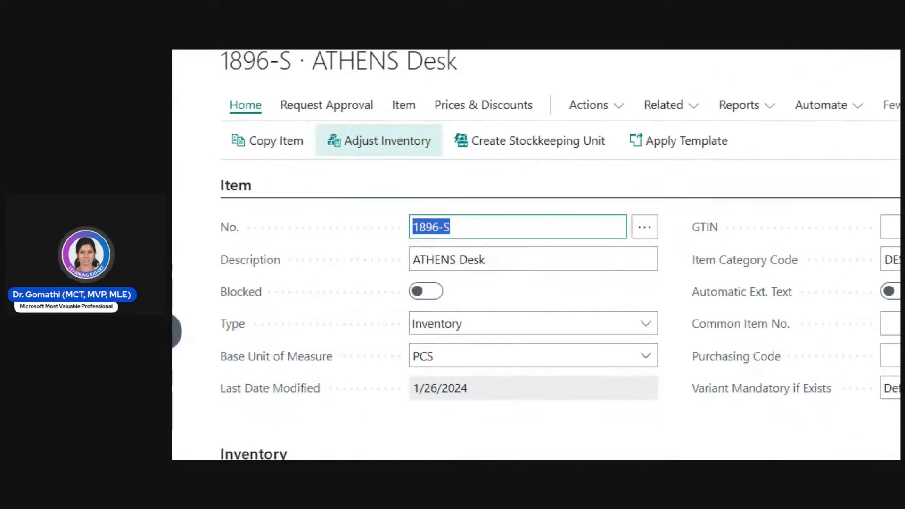
pyautogui.moveTo(514, 268)
pyautogui.mouseDown()
pyautogui.moveTo(438, 244)
pyautogui.moveTo(455, 233)
pyautogui.mouseUp()
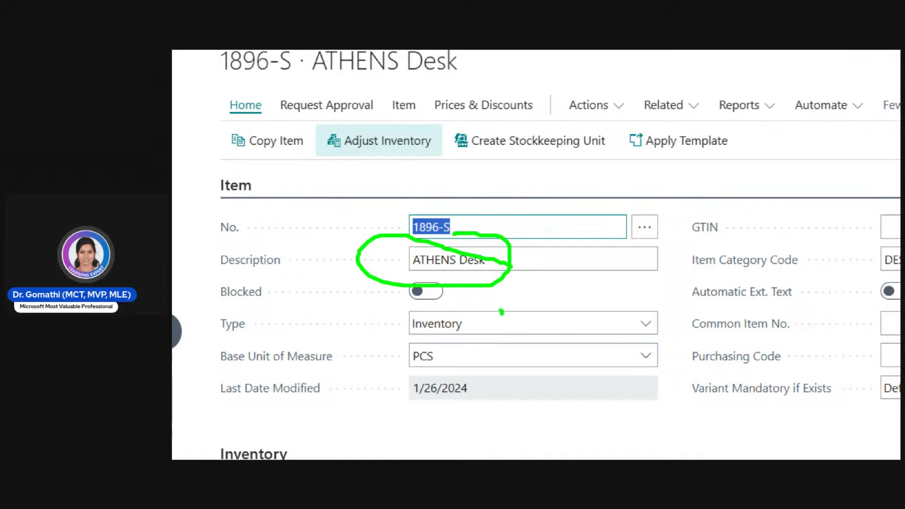
pyautogui.moveTo(501, 311); pyautogui.dragTo(474, 316)
pyautogui.moveTo(441, 289)
pyautogui.mouseDown()
pyautogui.moveTo(475, 348)
pyautogui.moveTo(408, 368)
pyautogui.moveTo(403, 312)
pyautogui.mouseUp()
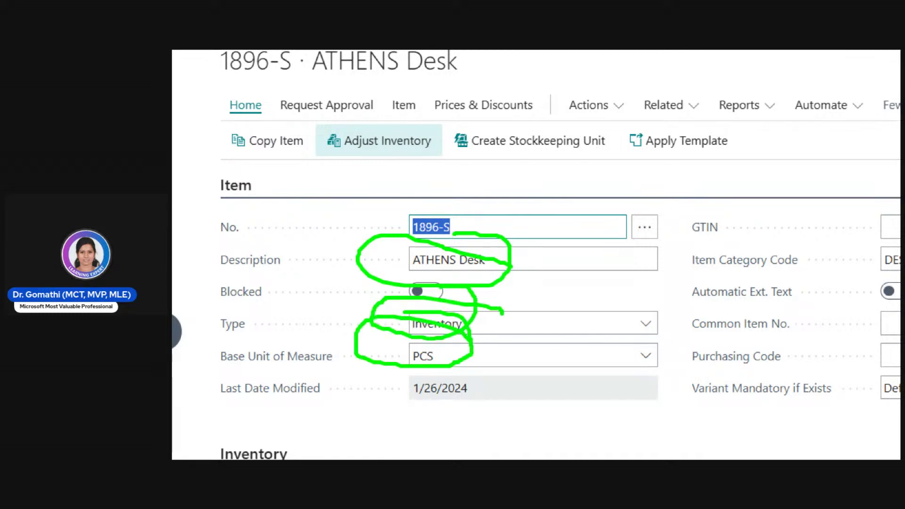
pyautogui.scroll(-5, 484, 325)
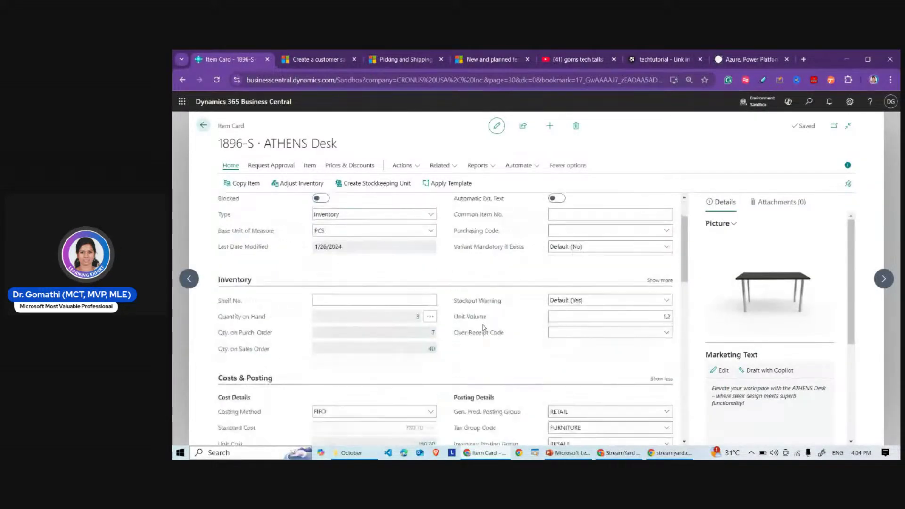
pyautogui.scroll(-1, 483, 326)
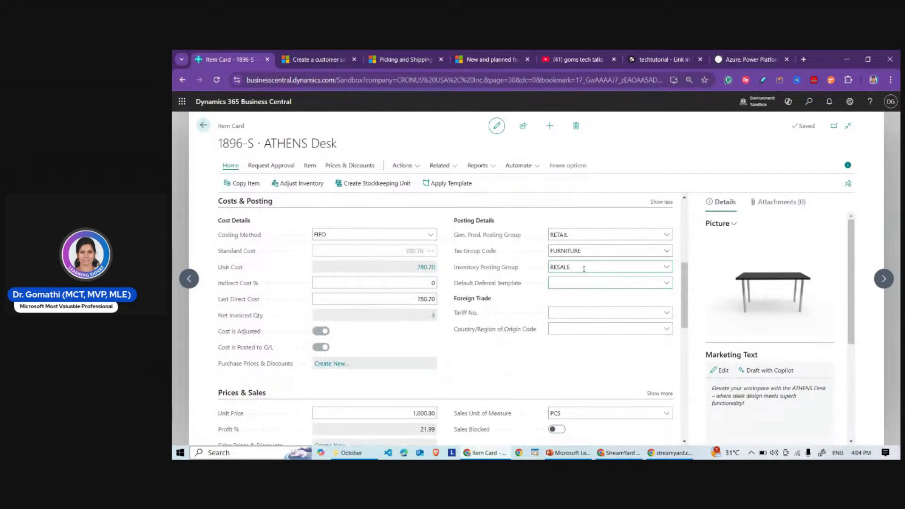
# - Review the Prices & Sales, Replenishment and Planning details of the ATHENS Desk item card, ending at its inventory details
pyautogui.scroll(-3, 411, 300)
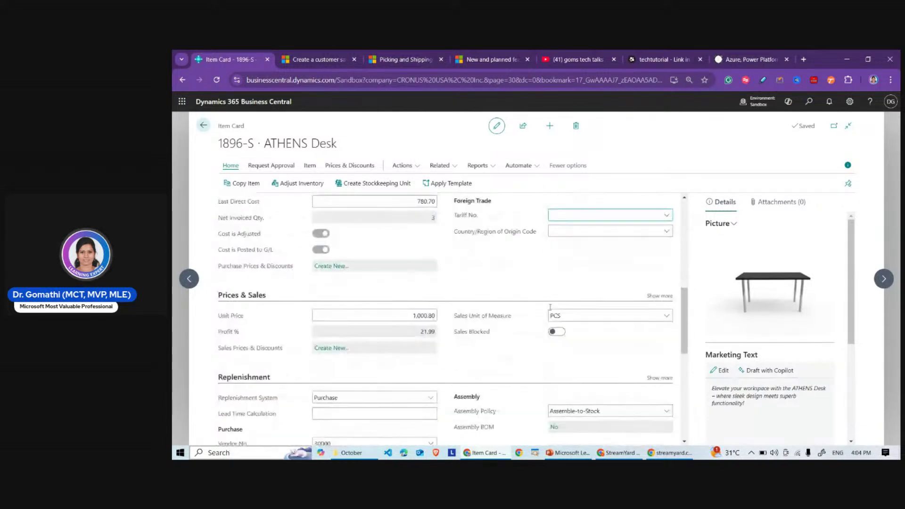
pyautogui.scroll(-3, 463, 335)
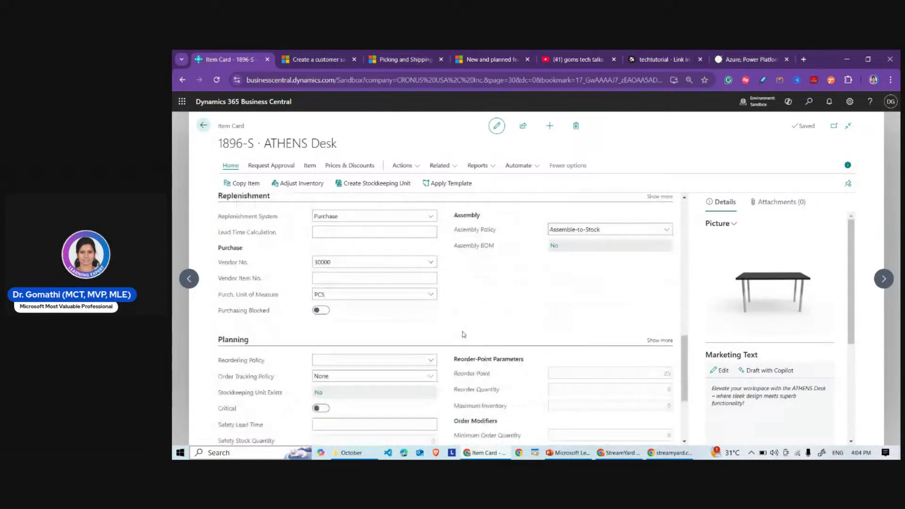
pyautogui.scroll(-3, 463, 334)
pyautogui.scroll(10, 462, 334)
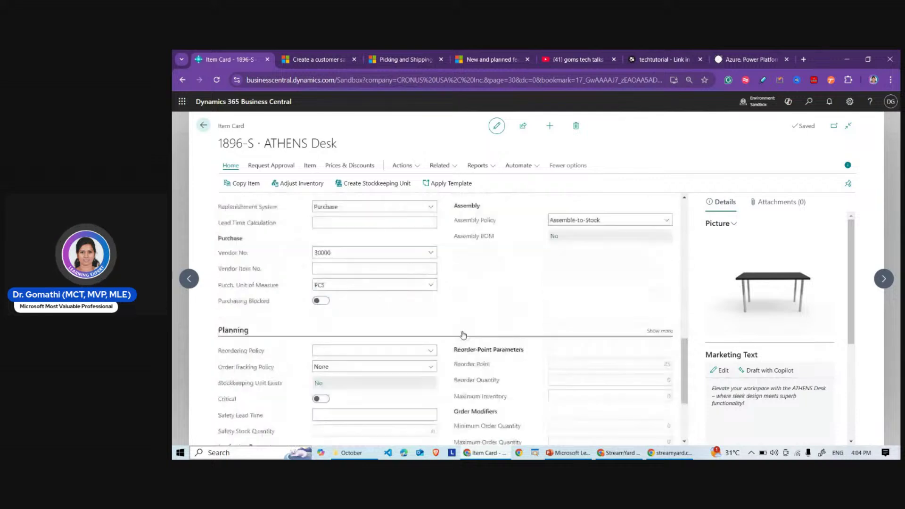
pyautogui.click(556, 376)
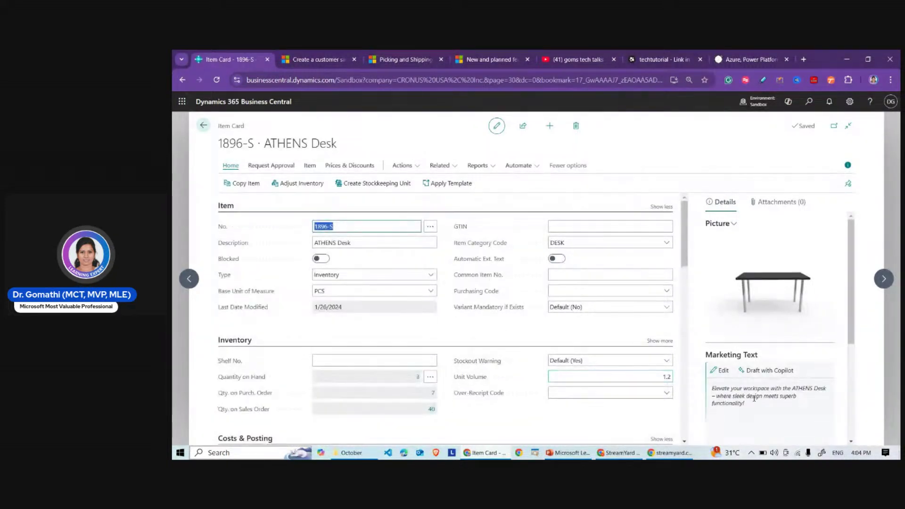
# - Generate a Copilot marketing text draft for the ATHENS Desk and mark the item name and key passages in it
pyautogui.click(761, 372)
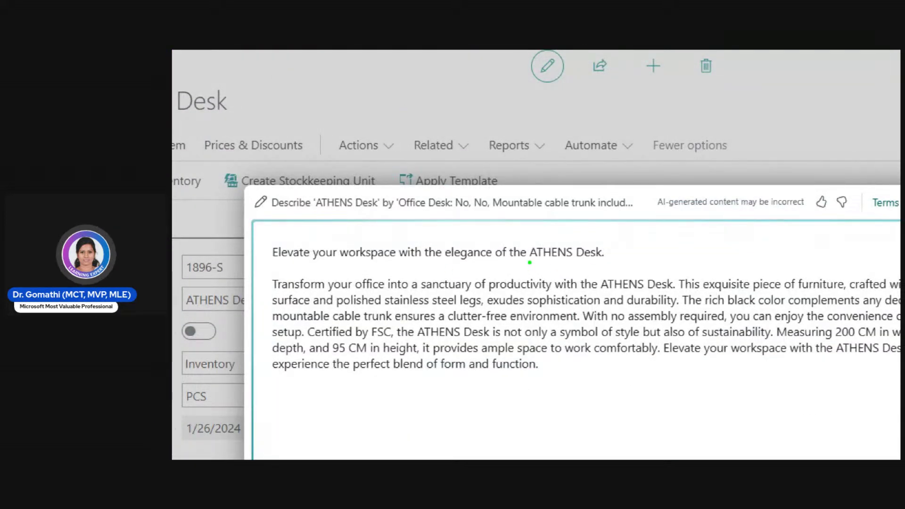
pyautogui.moveTo(530, 263); pyautogui.dragTo(632, 259)
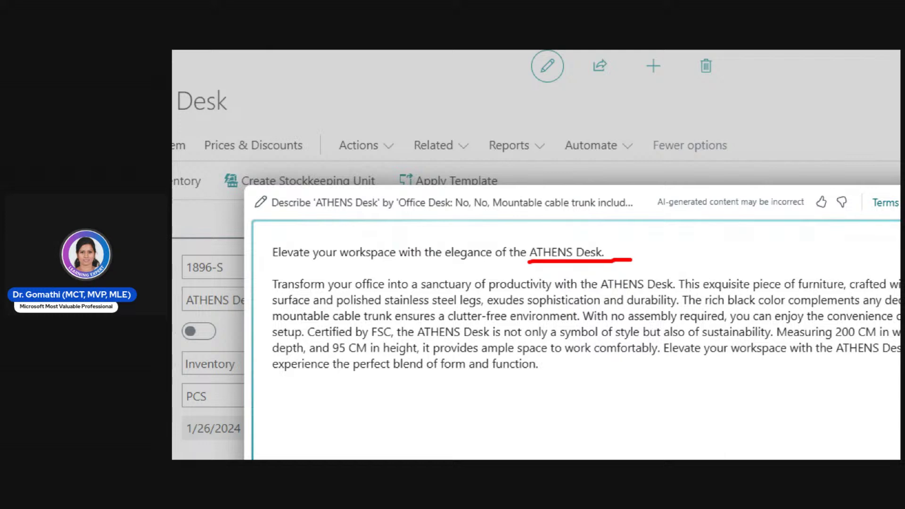
pyautogui.moveTo(725, 309); pyautogui.dragTo(831, 307)
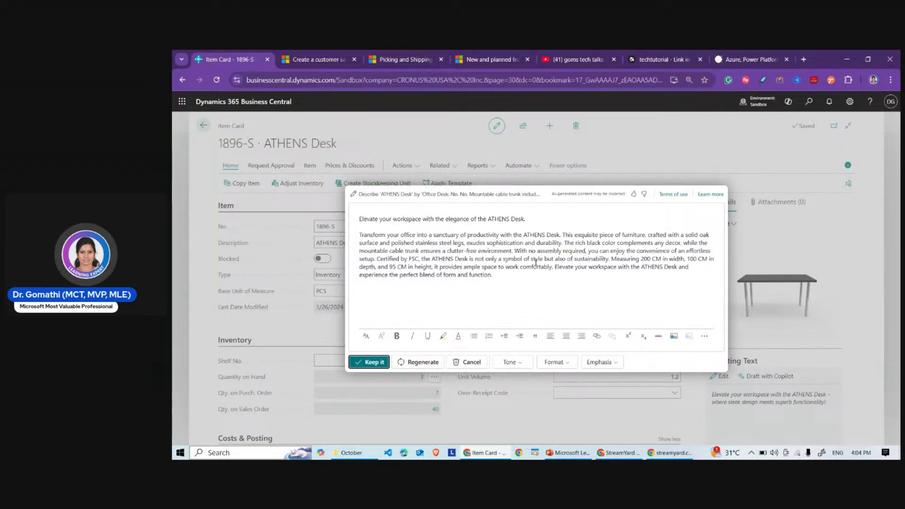
pyautogui.click(521, 291)
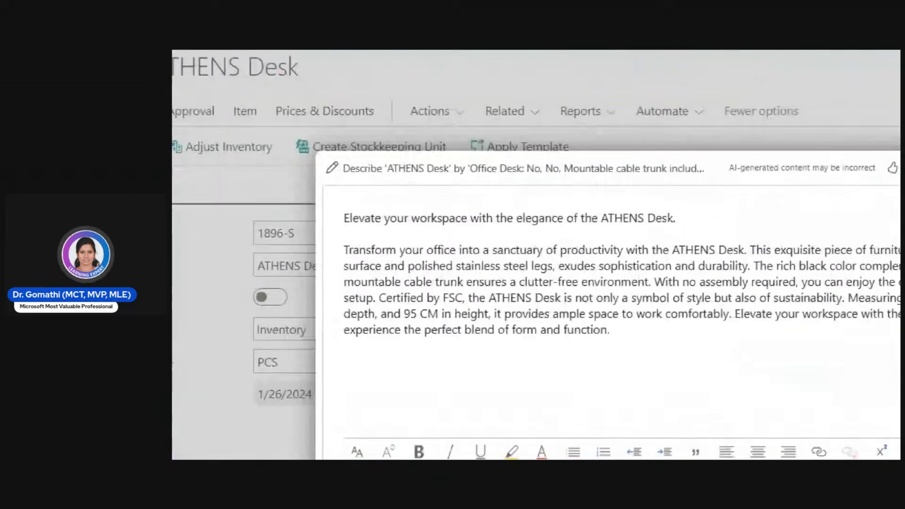
pyautogui.moveTo(357, 226)
pyautogui.mouseDown()
pyautogui.moveTo(533, 220)
pyautogui.moveTo(366, 207)
pyautogui.moveTo(420, 256)
pyautogui.moveTo(313, 342)
pyautogui.moveTo(754, 373)
pyautogui.moveTo(561, 191)
pyautogui.mouseUp()
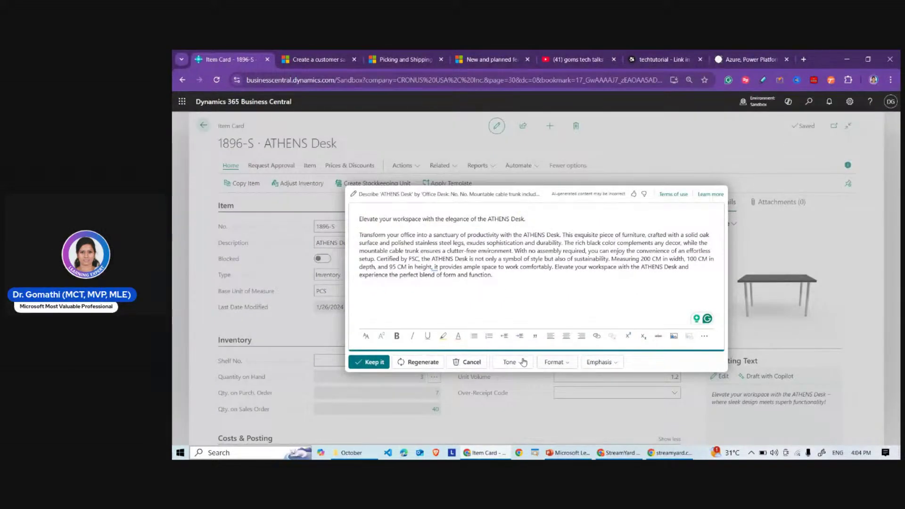
# - Examine the draft's format options, marking Tagline, Paragraph, Tagline + Paragraph and Brief
pyautogui.click(556, 362)
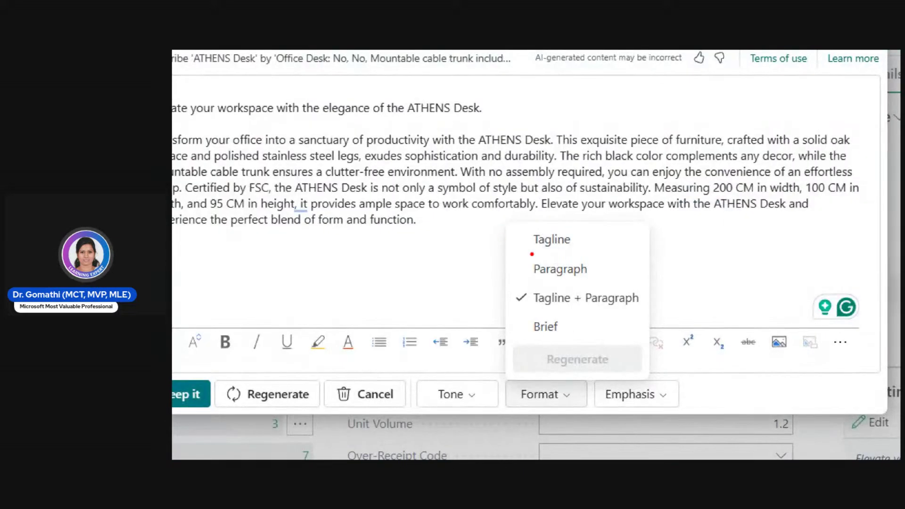
pyautogui.moveTo(532, 254); pyautogui.dragTo(588, 251)
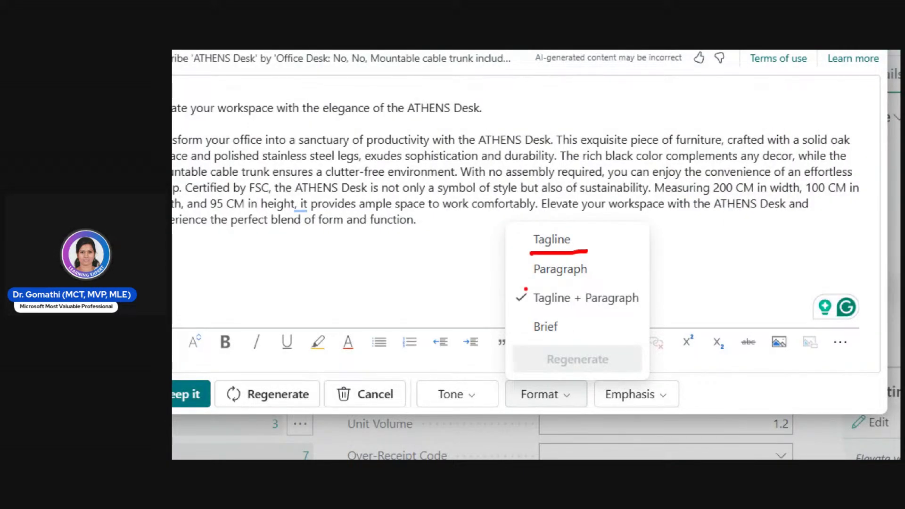
pyautogui.moveTo(518, 282); pyautogui.dragTo(602, 273)
pyautogui.moveTo(514, 320)
pyautogui.mouseDown()
pyautogui.moveTo(668, 312)
pyautogui.moveTo(606, 271)
pyautogui.moveTo(495, 288)
pyautogui.moveTo(496, 321)
pyautogui.mouseUp()
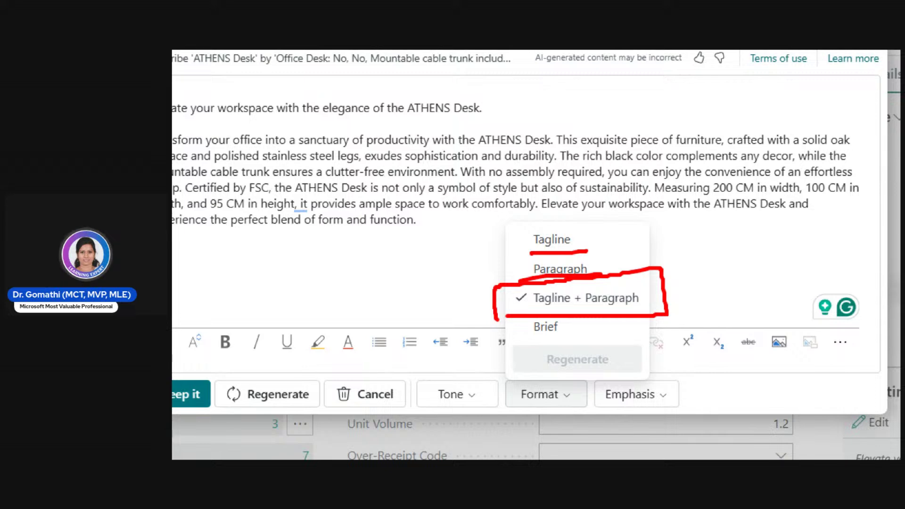
pyautogui.moveTo(585, 323)
pyautogui.mouseDown()
pyautogui.moveTo(510, 315)
pyautogui.moveTo(580, 349)
pyautogui.moveTo(588, 310)
pyautogui.mouseUp()
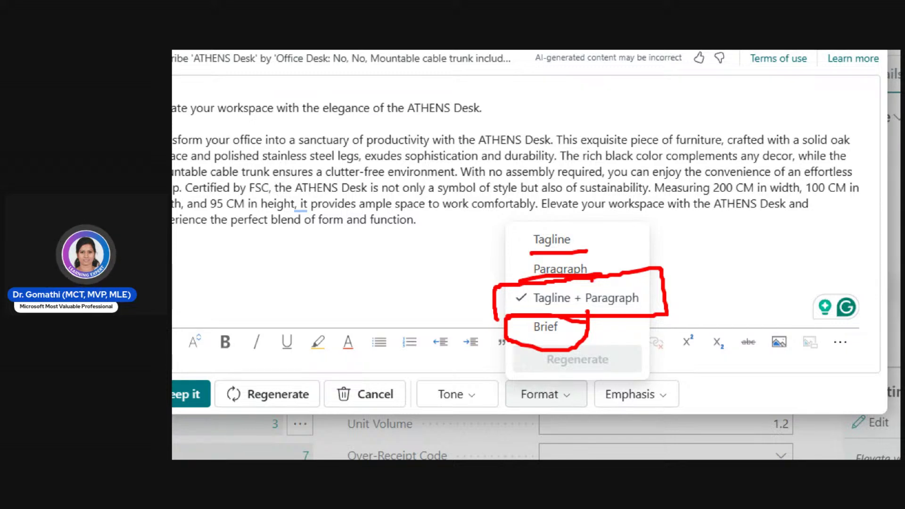
pyautogui.moveTo(564, 278)
pyautogui.mouseDown()
pyautogui.moveTo(477, 302)
pyautogui.moveTo(643, 319)
pyautogui.moveTo(665, 258)
pyautogui.moveTo(518, 273)
pyautogui.mouseUp()
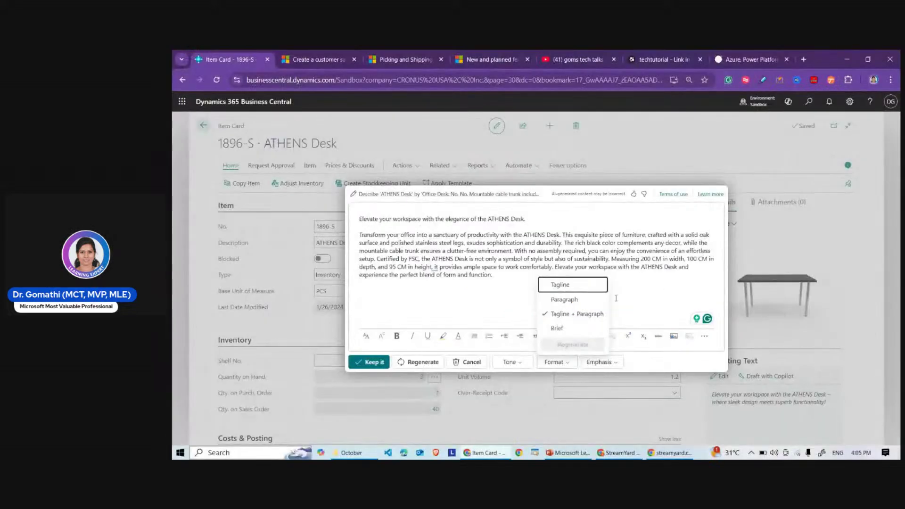
# - Set the draft's format to Paragraph and regenerate the marketing text
pyautogui.press('Down')
pyautogui.press('Down')
pyautogui.press('Down')
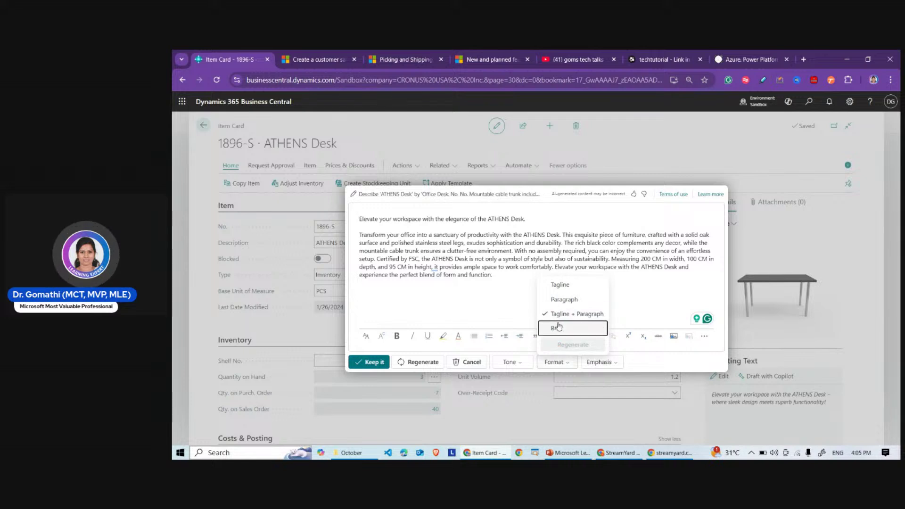
pyautogui.click(559, 301)
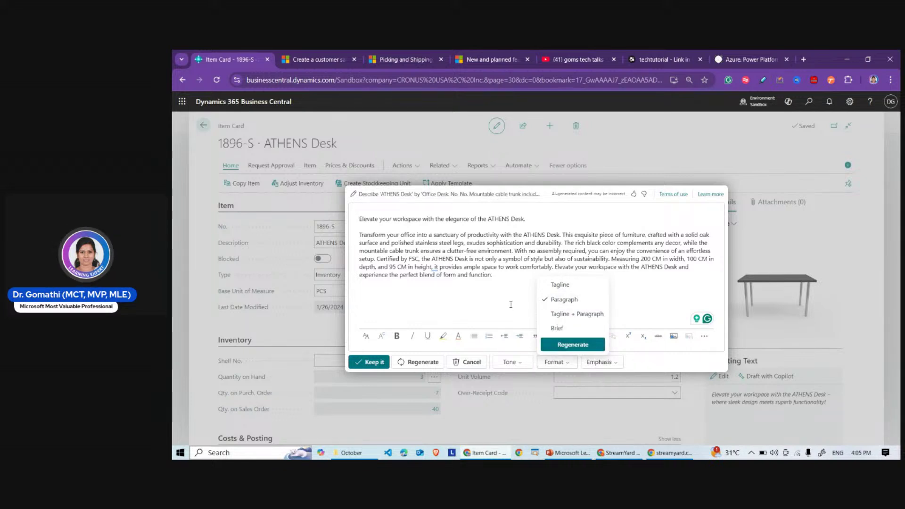
pyautogui.click(552, 362)
pyautogui.click(421, 362)
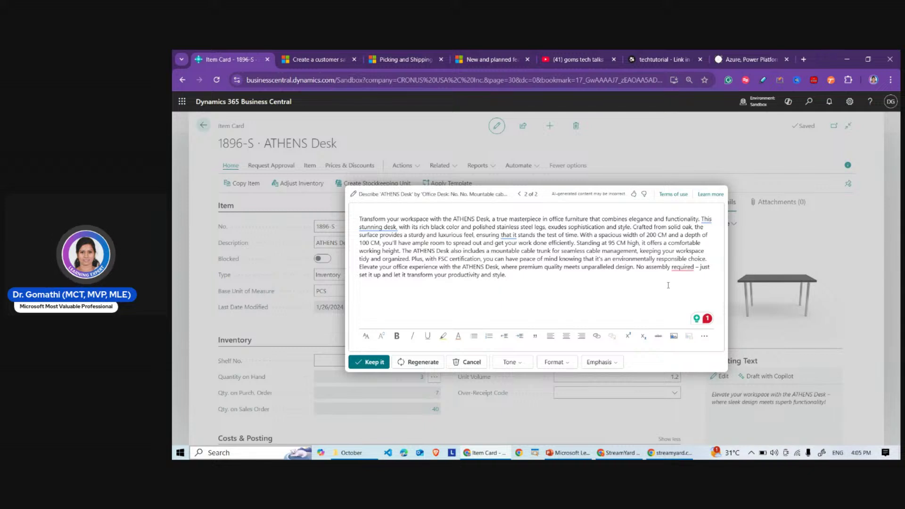
# - Highlight most of the regenerated paragraph and choose Tagline as the draft's format
pyautogui.click(527, 276)
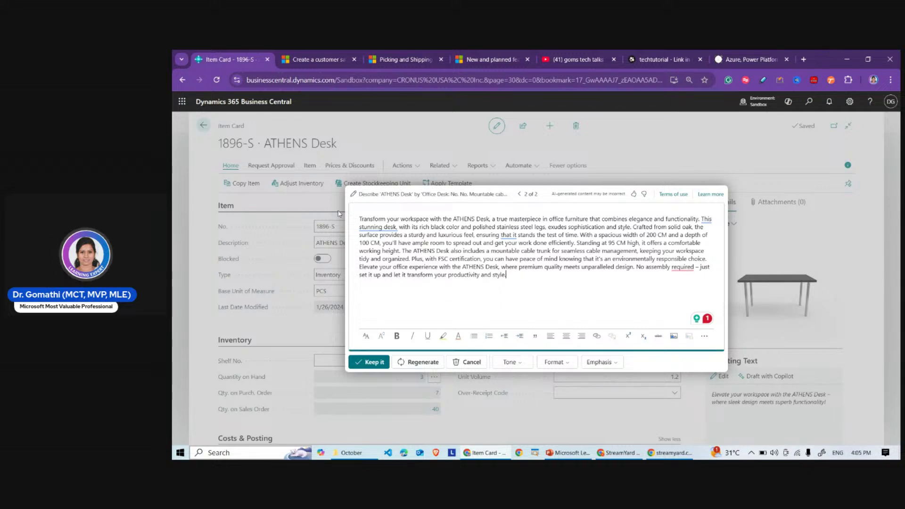
pyautogui.moveTo(358, 219); pyautogui.dragTo(550, 259)
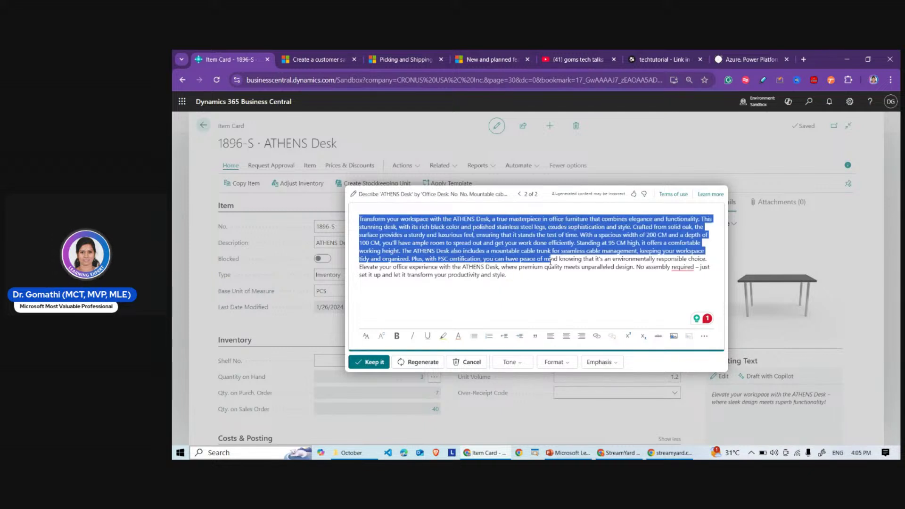
pyautogui.click(555, 362)
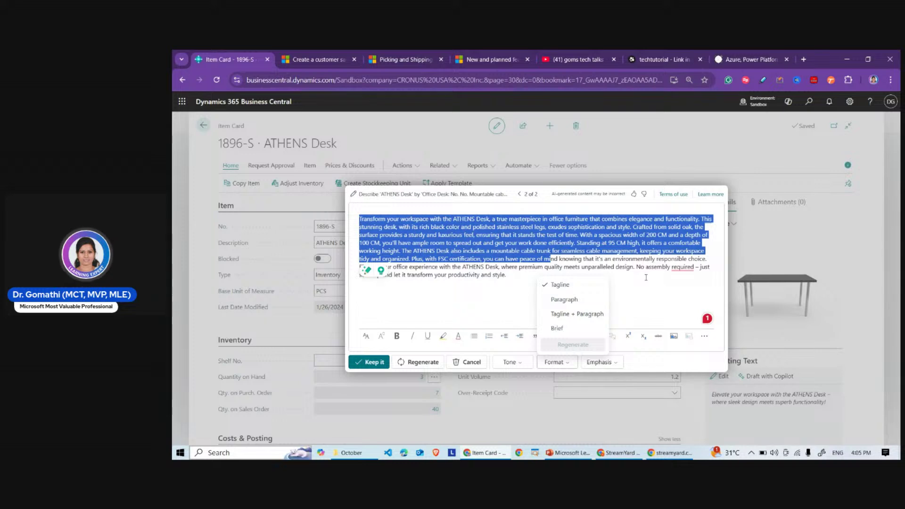
pyautogui.click(559, 285)
pyautogui.click(557, 345)
# - Examine the draft's emphasis options, marking Innovation, Sustainability, Power, Elegance and Reliability
pyautogui.click(600, 362)
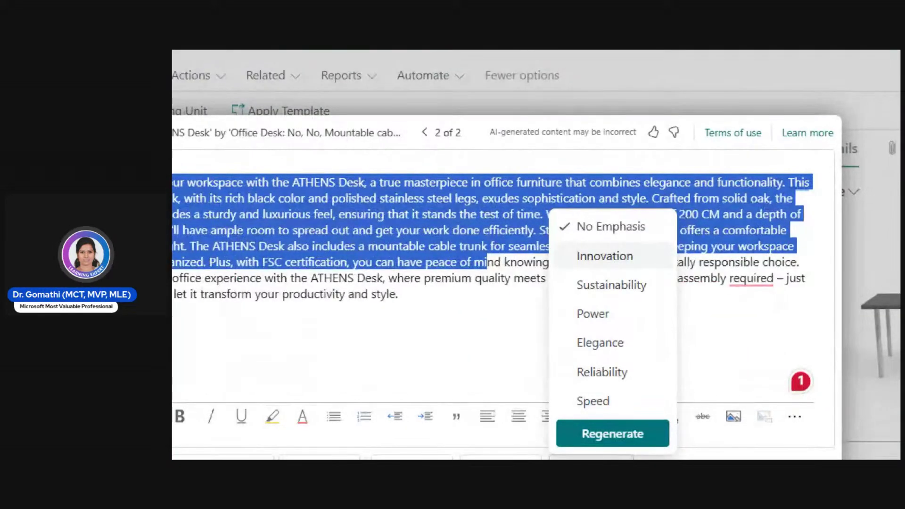
pyautogui.moveTo(557, 269); pyautogui.dragTo(673, 268)
pyautogui.moveTo(549, 298); pyautogui.dragTo(661, 297)
pyautogui.moveTo(545, 324); pyautogui.dragTo(655, 319)
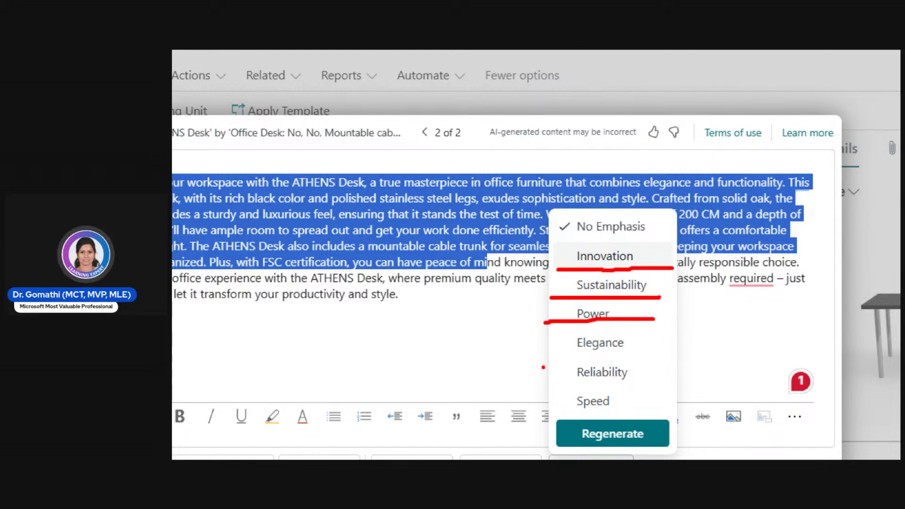
pyautogui.moveTo(542, 366); pyautogui.dragTo(684, 361)
pyautogui.moveTo(543, 393); pyautogui.dragTo(692, 380)
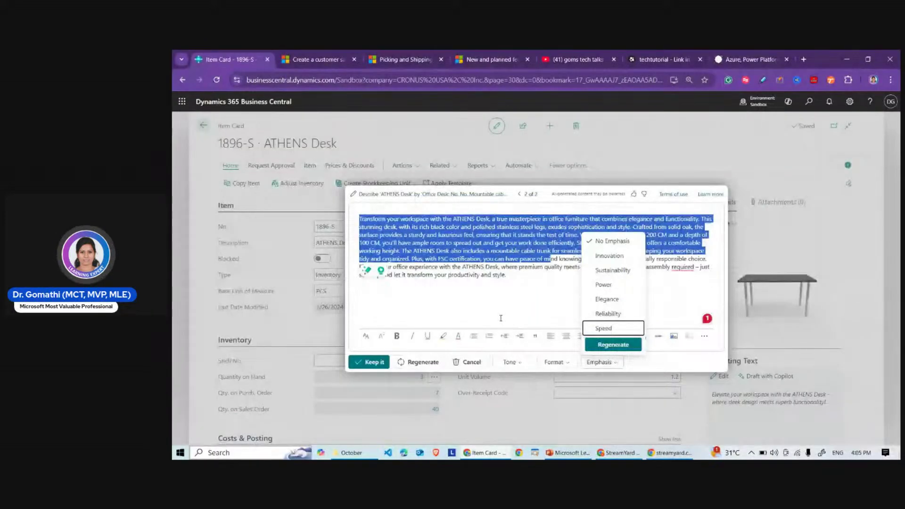
# - Mark the Inspiring, Upbeat and Creative tone options, and keep the paragraph draft as the ATHENS Desk's marketing text
pyautogui.click(517, 363)
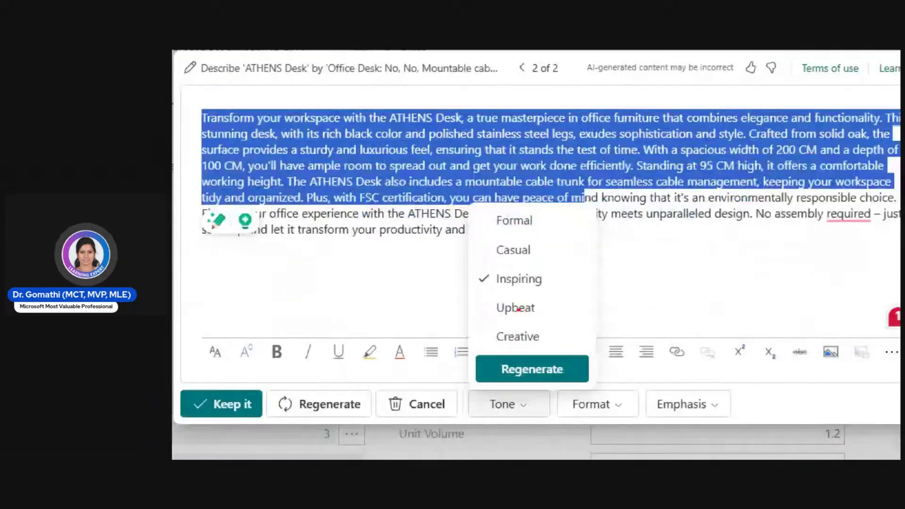
pyautogui.moveTo(496, 308)
pyautogui.mouseDown()
pyautogui.moveTo(530, 307)
pyautogui.moveTo(501, 326)
pyautogui.moveTo(563, 336)
pyautogui.mouseUp()
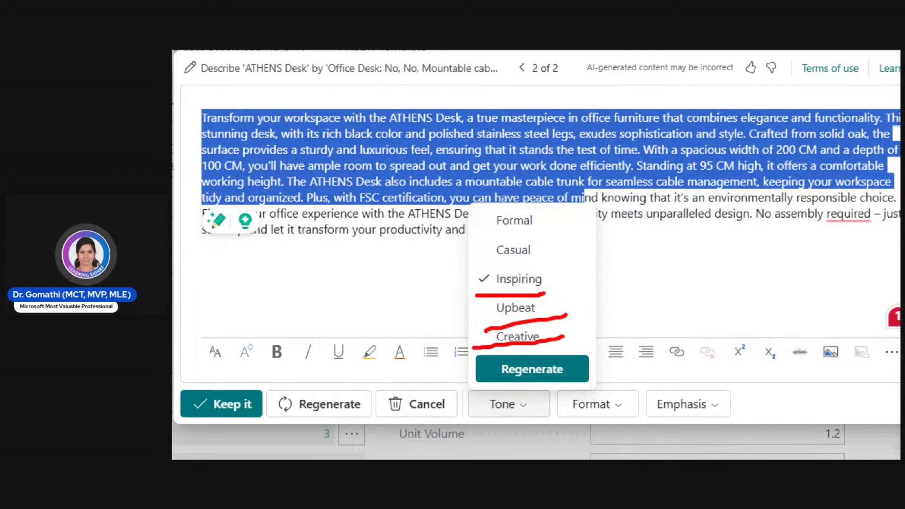
pyautogui.moveTo(532, 64)
pyautogui.mouseDown()
pyautogui.moveTo(426, 188)
pyautogui.moveTo(545, 106)
pyautogui.mouseUp()
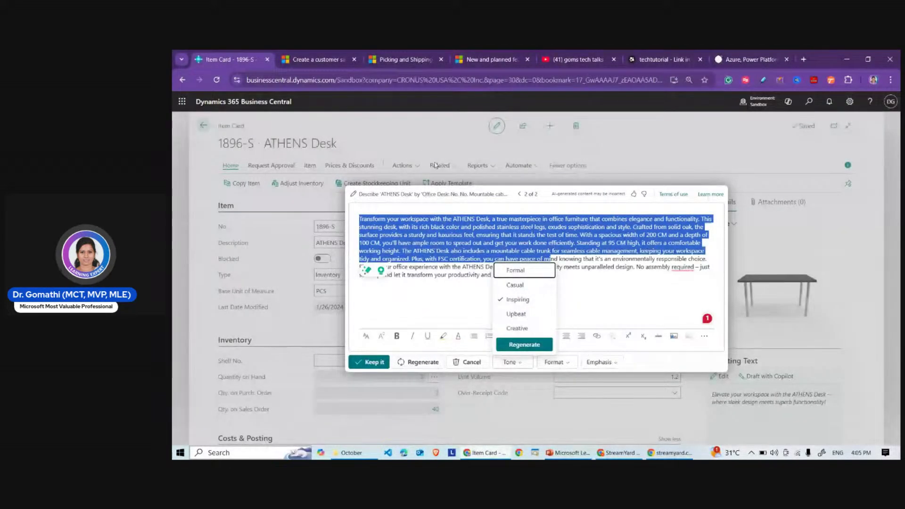
pyautogui.click(574, 302)
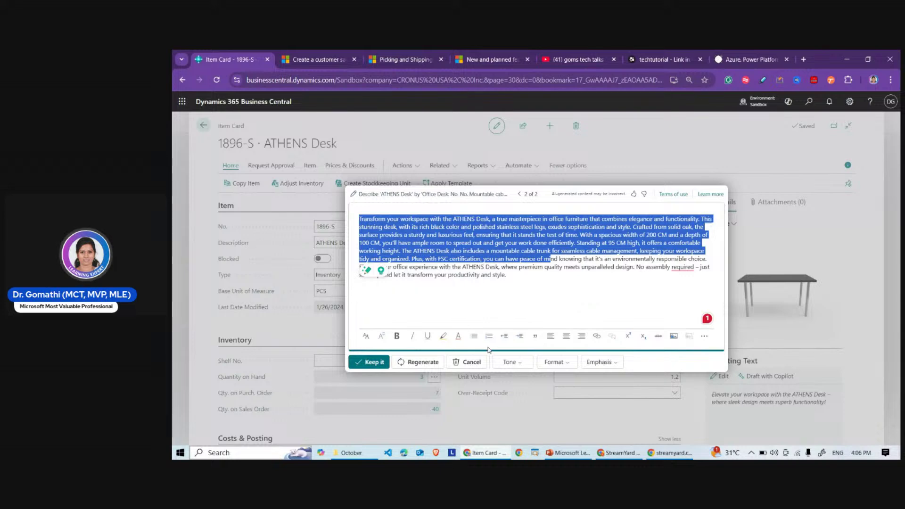
pyautogui.click(375, 363)
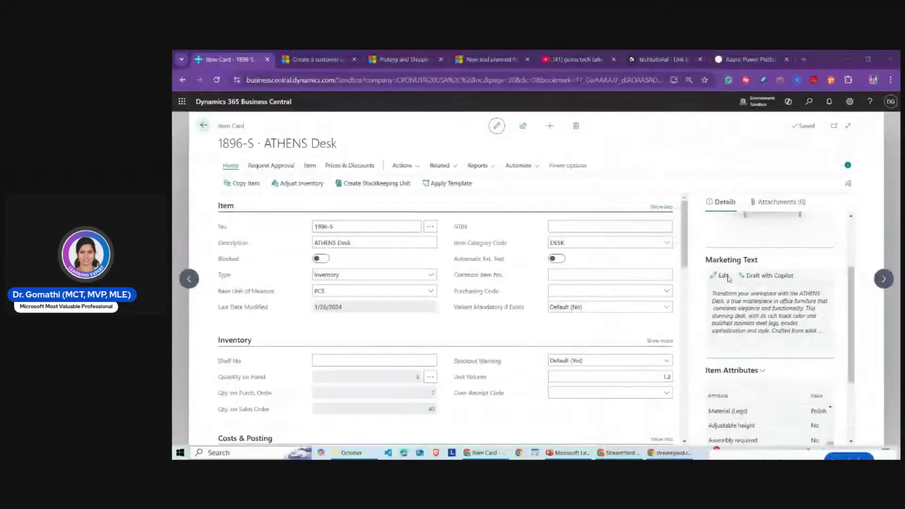
# - Search Google for "chair" in a new browser tab and show the image results
pyautogui.click(803, 60)
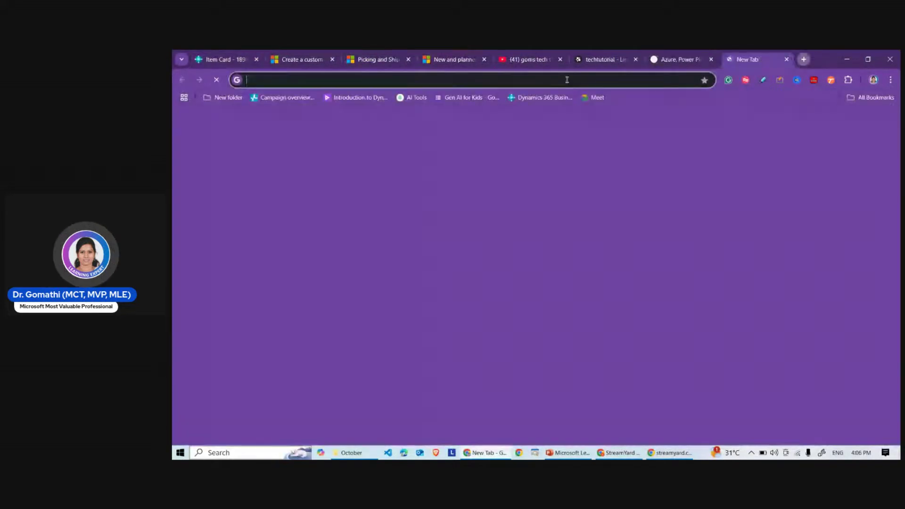
pyautogui.click(567, 78)
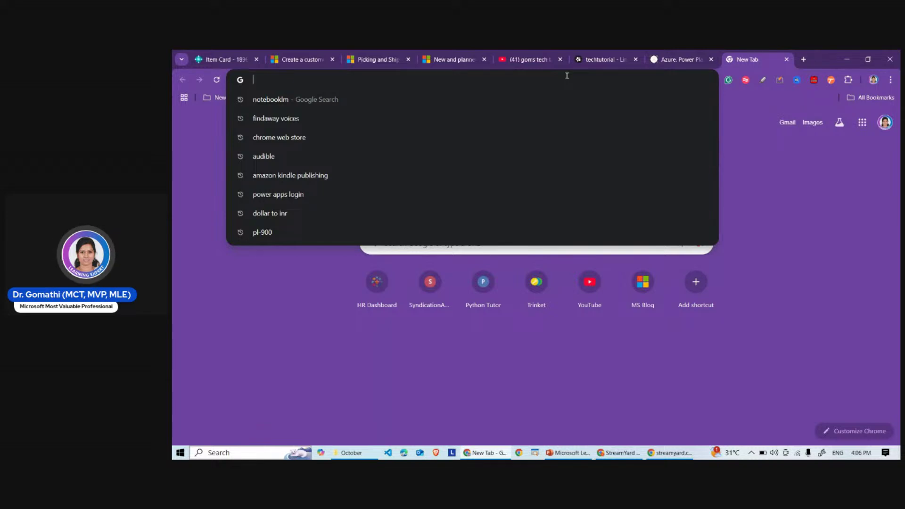
pyautogui.write('chair')
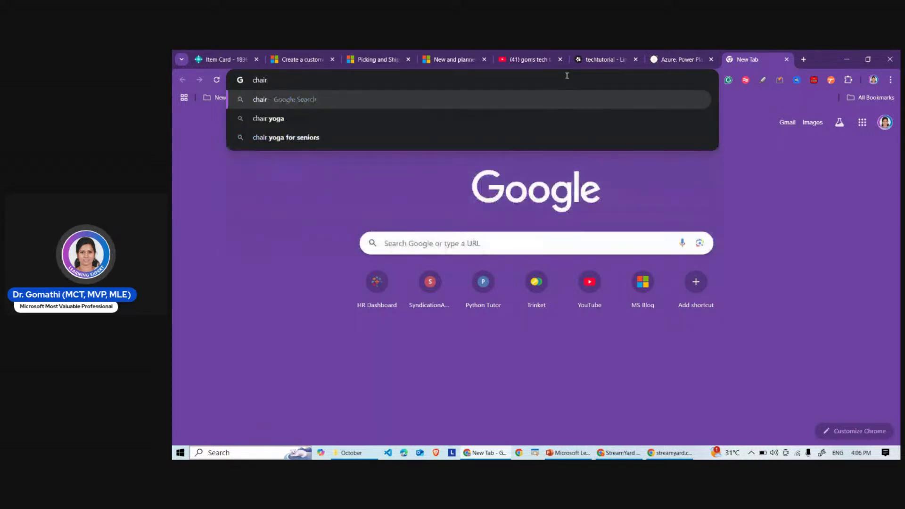
pyautogui.press('Return')
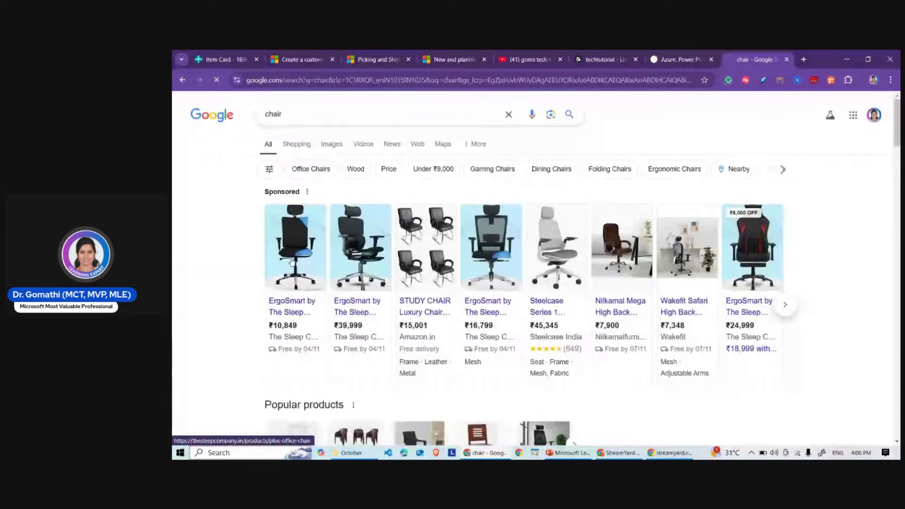
pyautogui.scroll(-3, 292, 263)
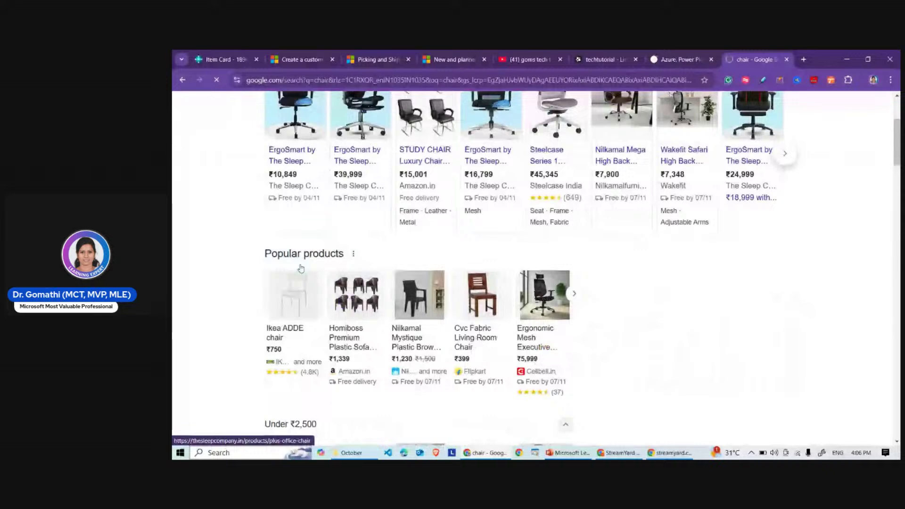
pyautogui.scroll(3, 311, 226)
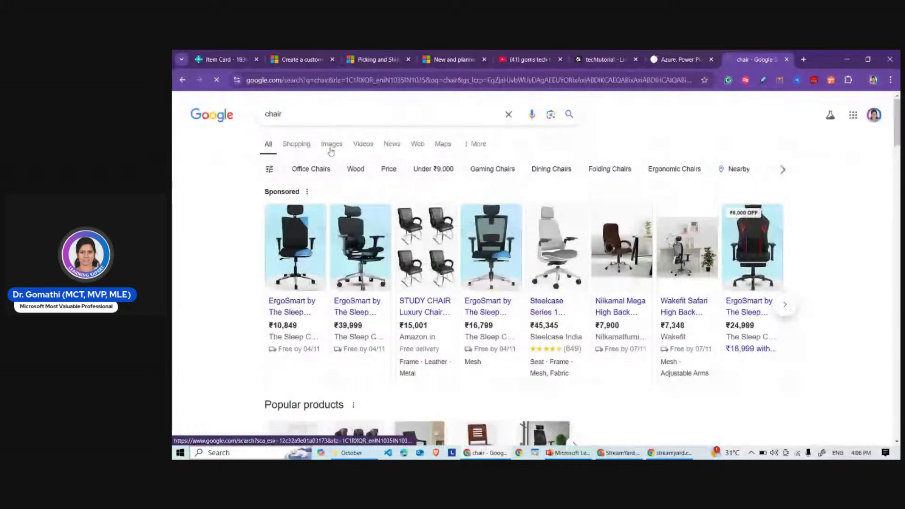
pyautogui.click(331, 145)
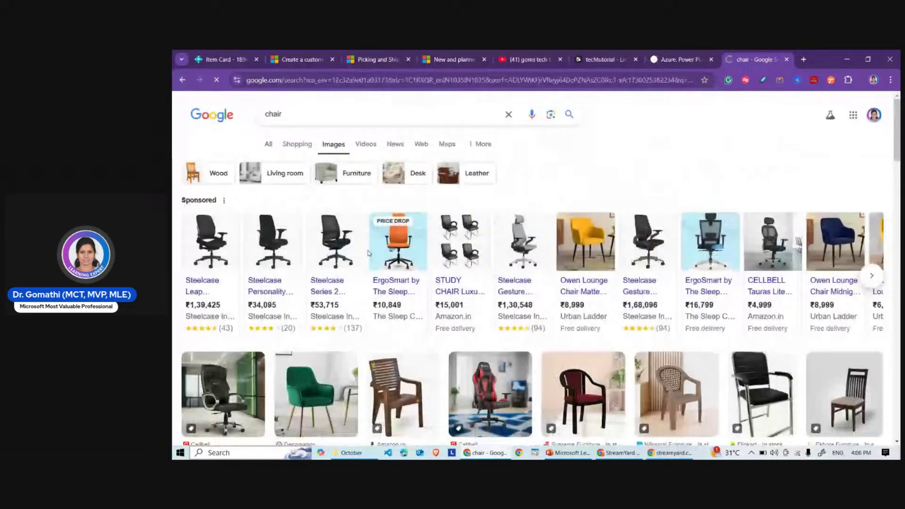
# - Filter the chair image results by usage rights to Creative Commons licenses
pyautogui.scroll(-2, 369, 253)
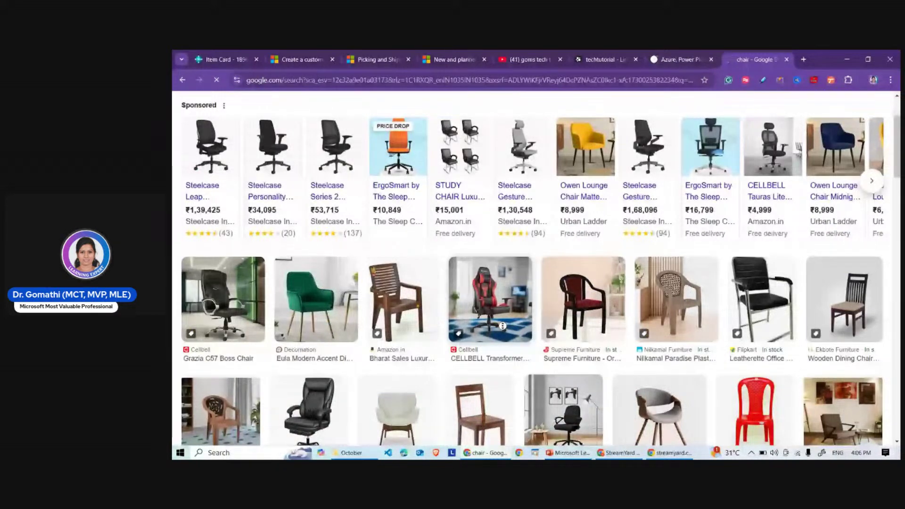
pyautogui.scroll(2, 472, 146)
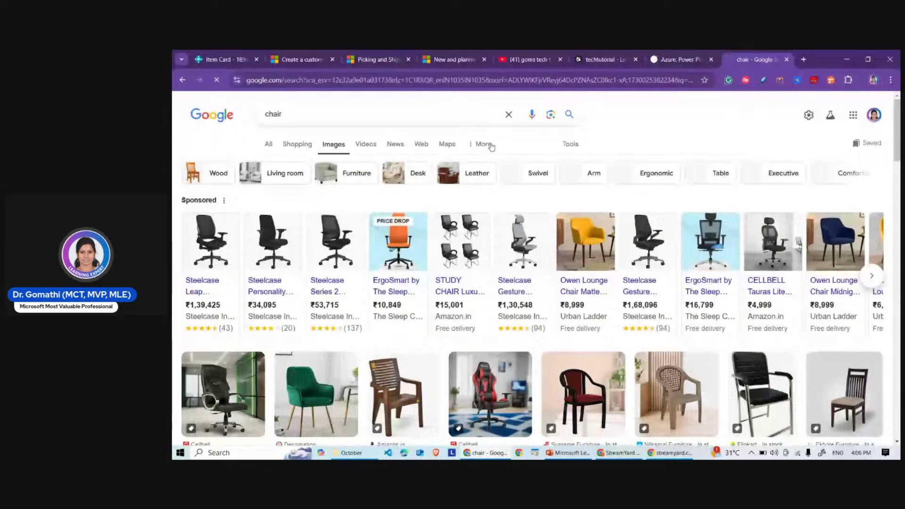
pyautogui.click(569, 144)
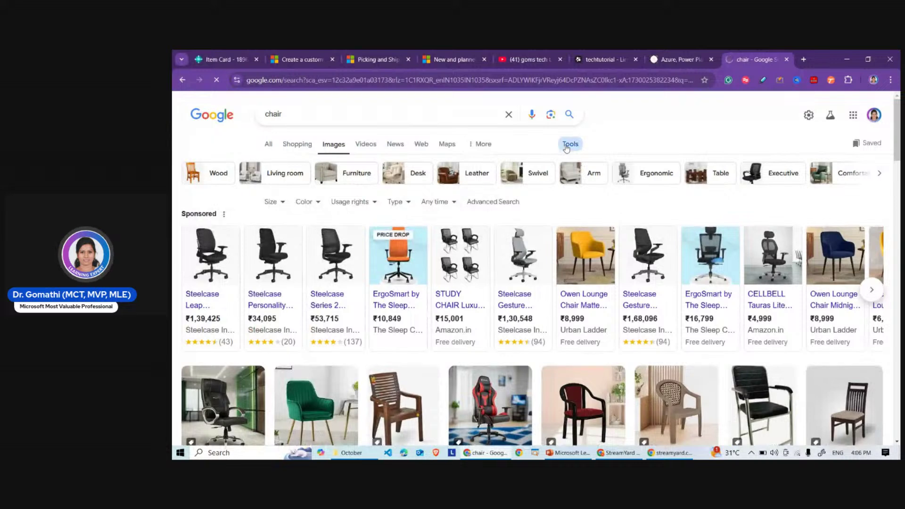
pyautogui.click(567, 147)
pyautogui.click(566, 147)
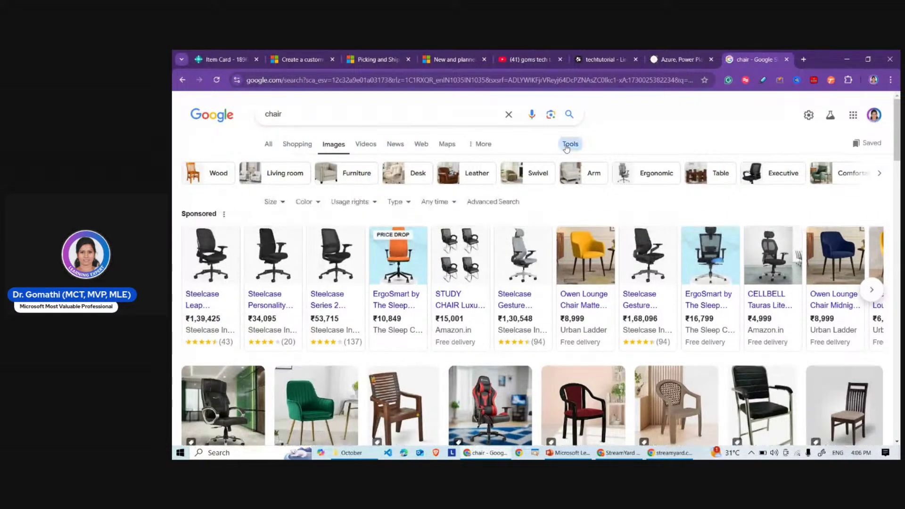
pyautogui.click(353, 202)
pyautogui.click(361, 236)
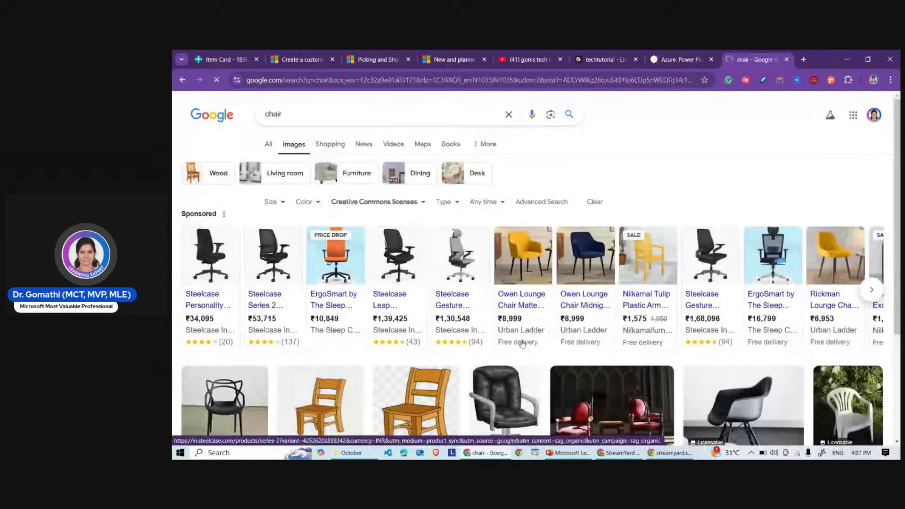
# - Save the wooden chair illustration with the plain background to the Desktop as download.jpeg
pyautogui.scroll(-2, 329, 330)
pyautogui.rightClick(236, 317)
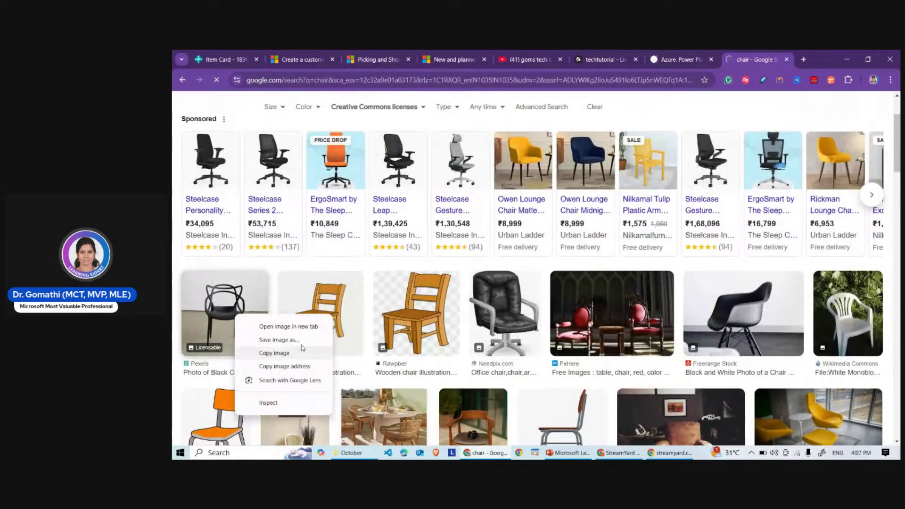
pyautogui.rightClick(351, 308)
pyautogui.click(325, 307)
pyautogui.rightClick(325, 307)
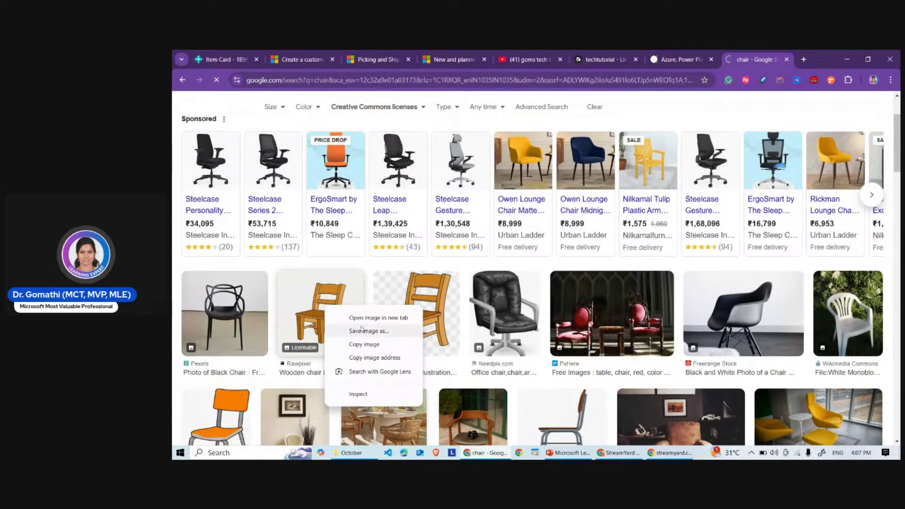
pyautogui.click(375, 345)
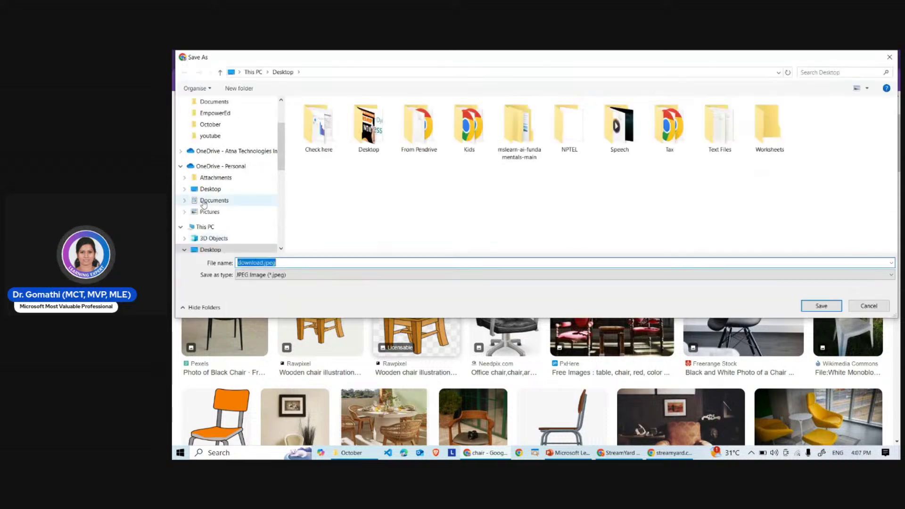
pyautogui.click(821, 306)
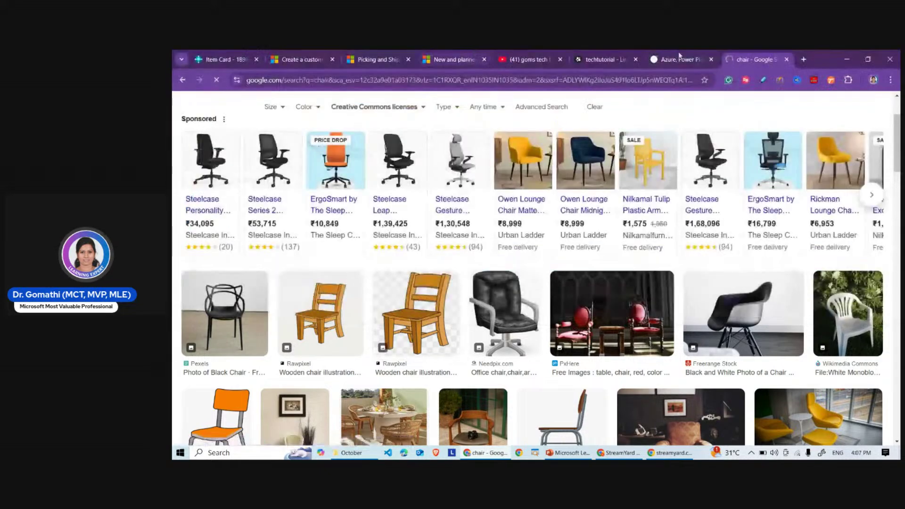
# - Return to the Items list in Business Central, show the options for creating an item, and circle New and New from picture
pyautogui.click(231, 57)
pyautogui.click(202, 127)
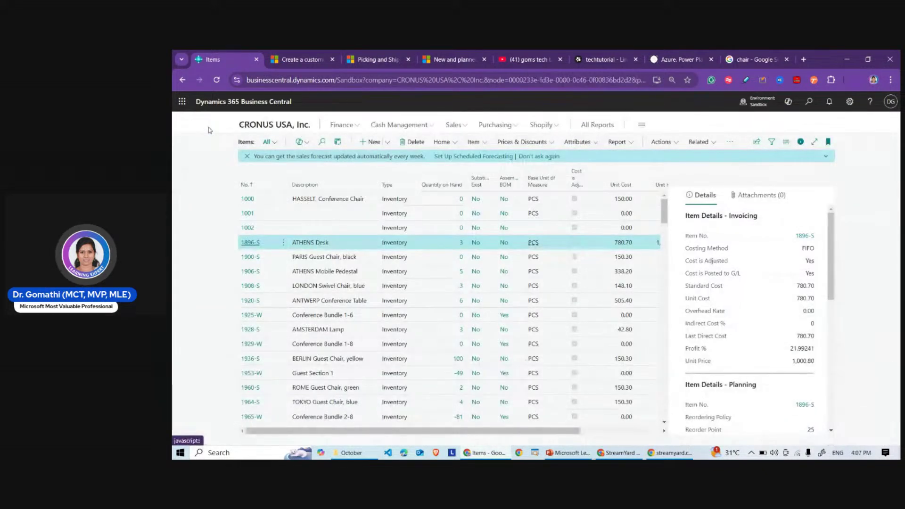
pyautogui.click(387, 144)
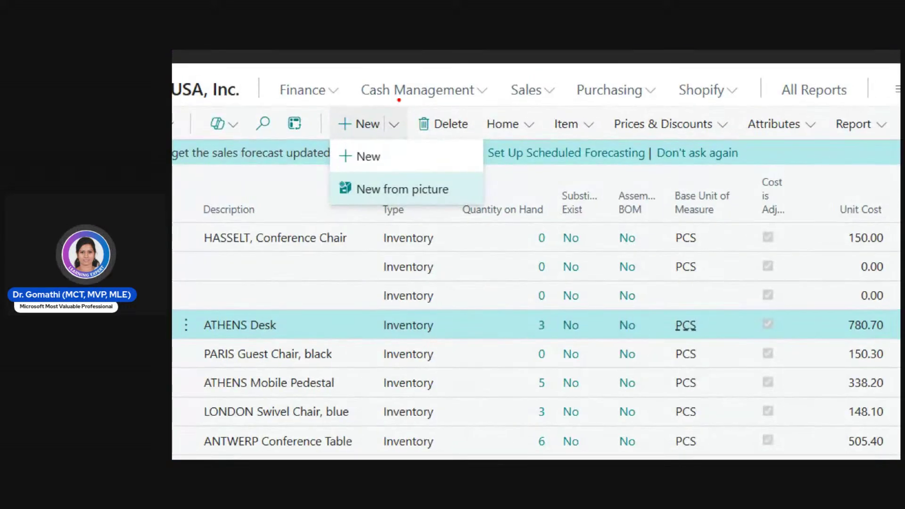
pyautogui.moveTo(399, 100)
pyautogui.mouseDown()
pyautogui.moveTo(313, 96)
pyautogui.moveTo(425, 123)
pyautogui.moveTo(416, 93)
pyautogui.moveTo(386, 93)
pyautogui.mouseUp()
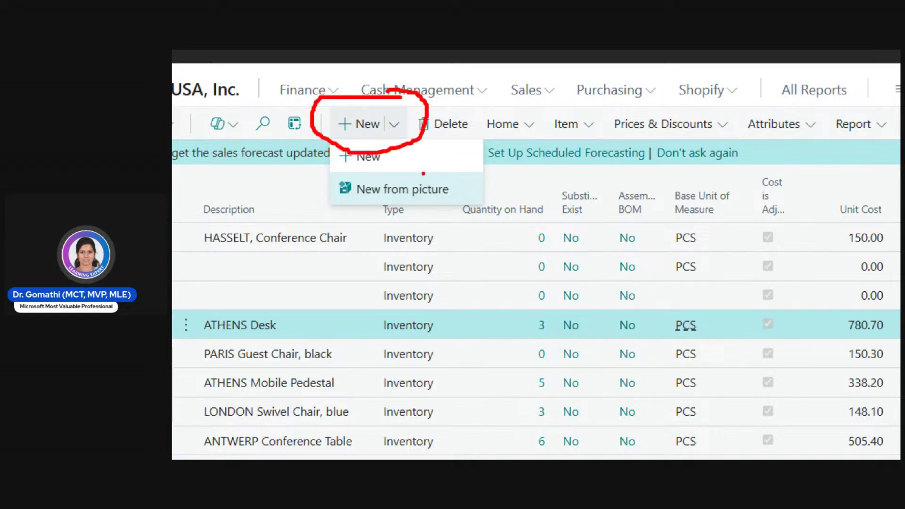
pyautogui.moveTo(423, 174)
pyautogui.mouseDown()
pyautogui.moveTo(326, 191)
pyautogui.moveTo(454, 203)
pyautogui.moveTo(401, 159)
pyautogui.mouseUp()
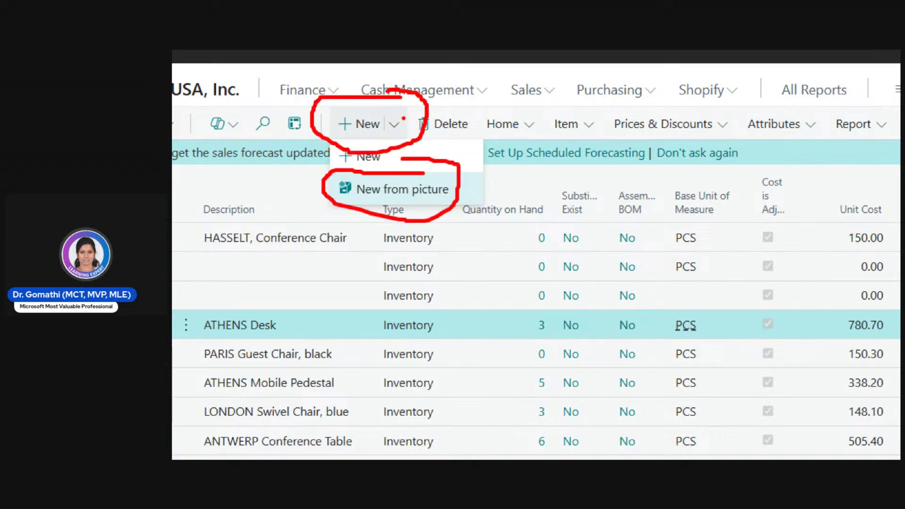
pyautogui.moveTo(404, 118)
pyautogui.mouseDown()
pyautogui.moveTo(381, 133)
pyautogui.moveTo(421, 113)
pyautogui.moveTo(384, 102)
pyautogui.mouseUp()
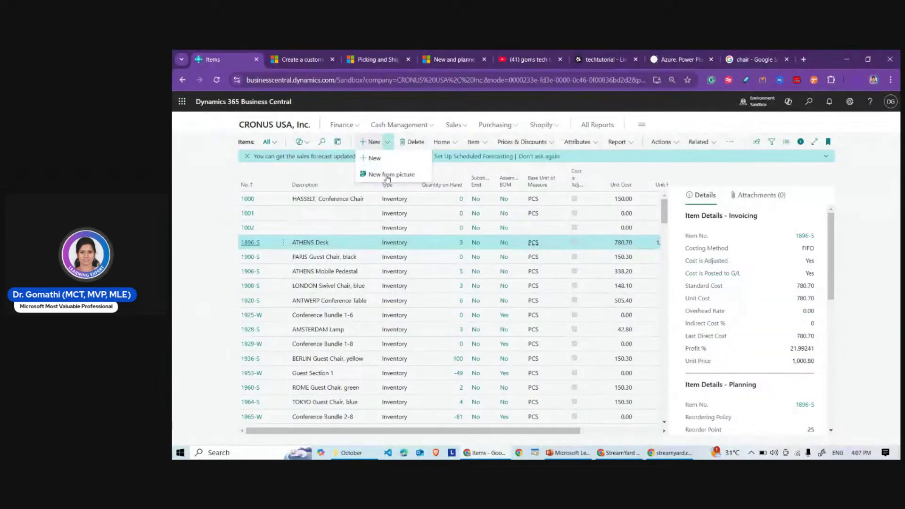
# - Start a new item from a picture, uploading download.jpeg from the Desktop
pyautogui.click(387, 178)
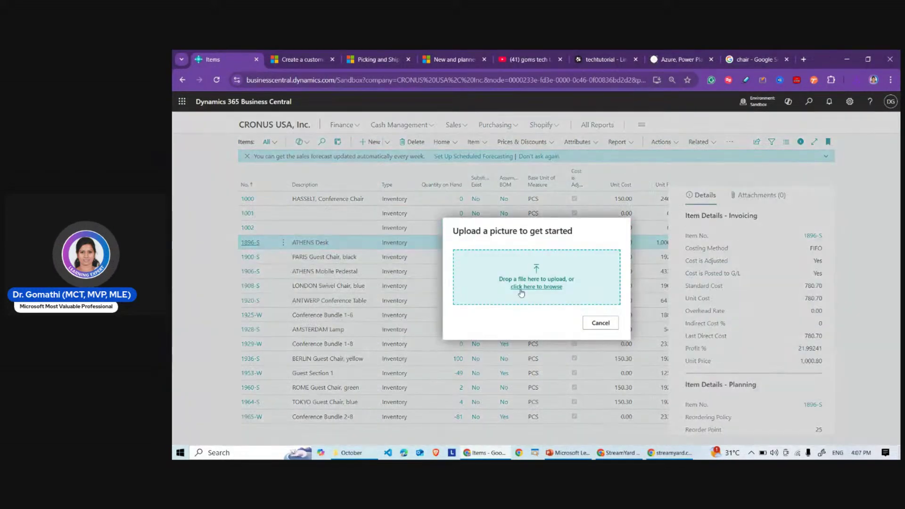
pyautogui.click(521, 287)
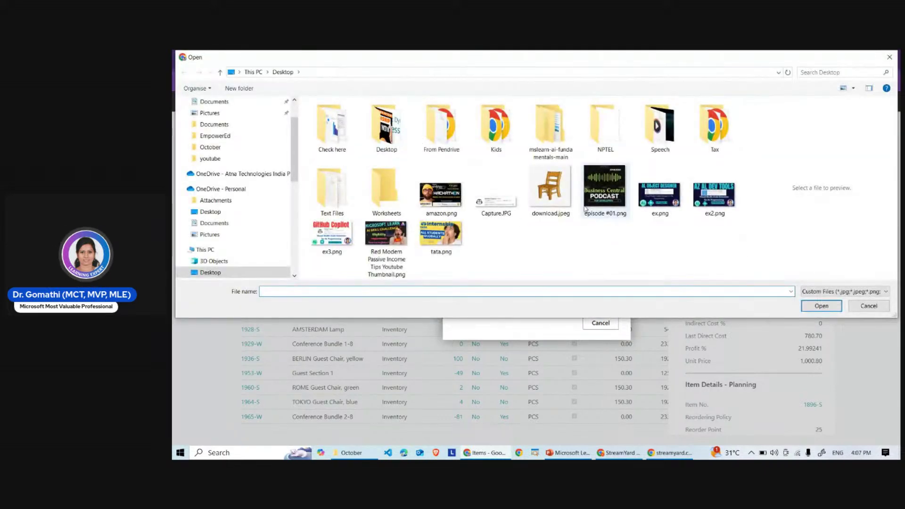
pyautogui.click(550, 189)
pyautogui.click(821, 306)
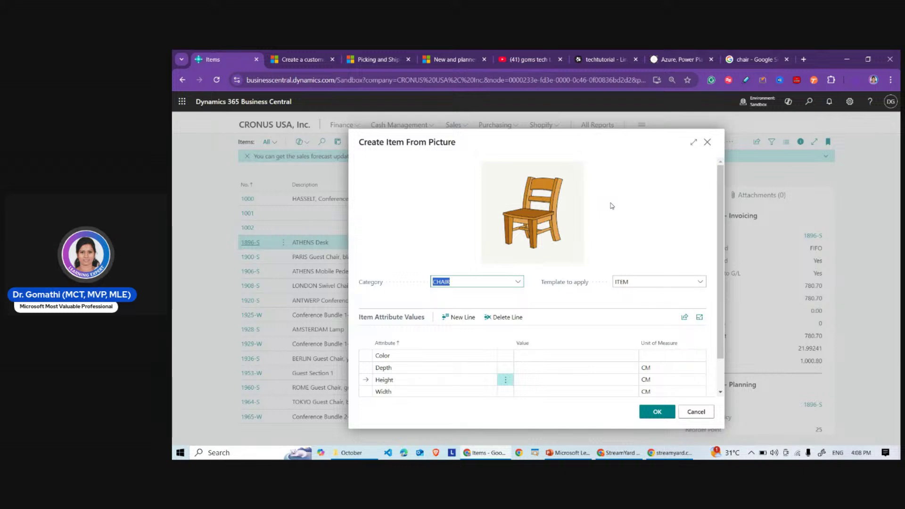
# - Set the Color attribute of the new chair item to Yellow
pyautogui.click(530, 356)
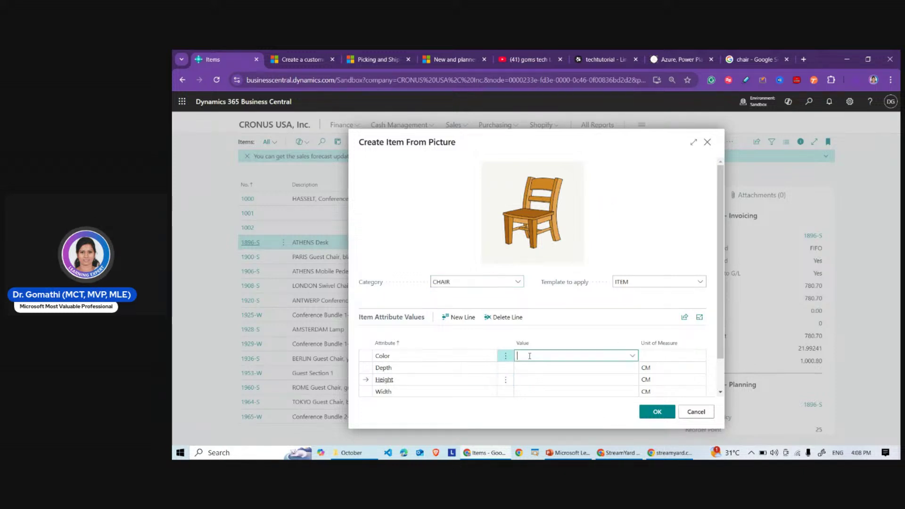
pyautogui.click(633, 357)
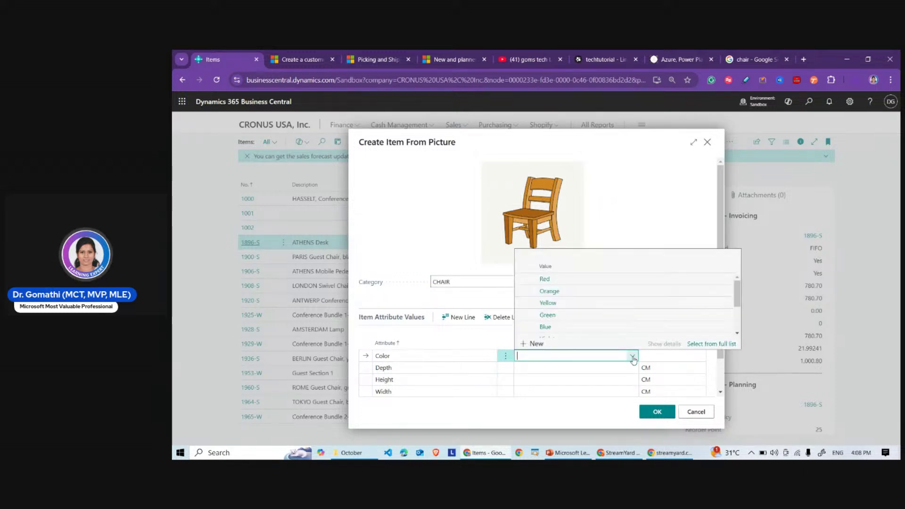
pyautogui.scroll(-2, 566, 291)
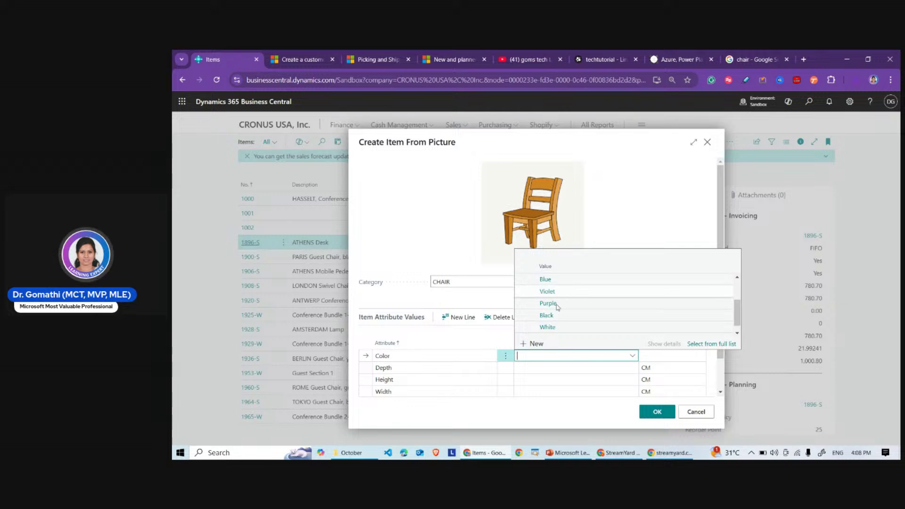
pyautogui.scroll(-1, 558, 311)
pyautogui.scroll(3, 558, 313)
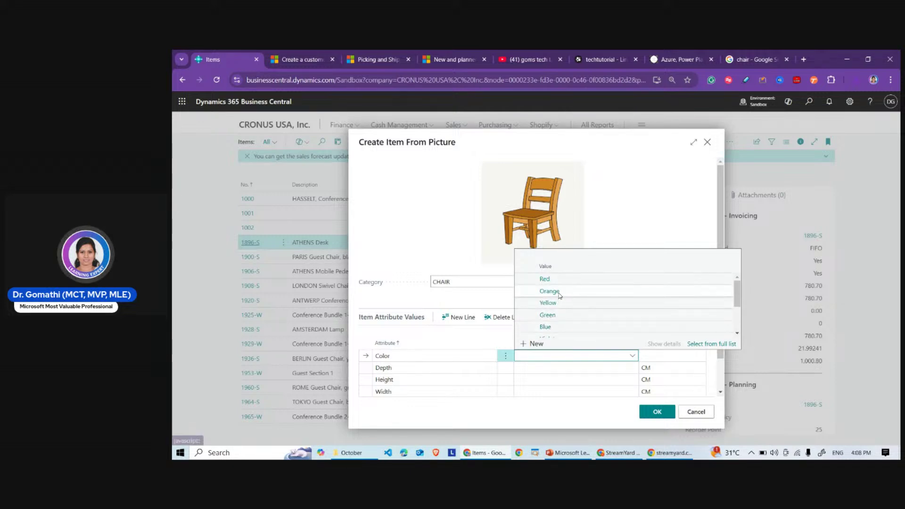
pyautogui.click(561, 308)
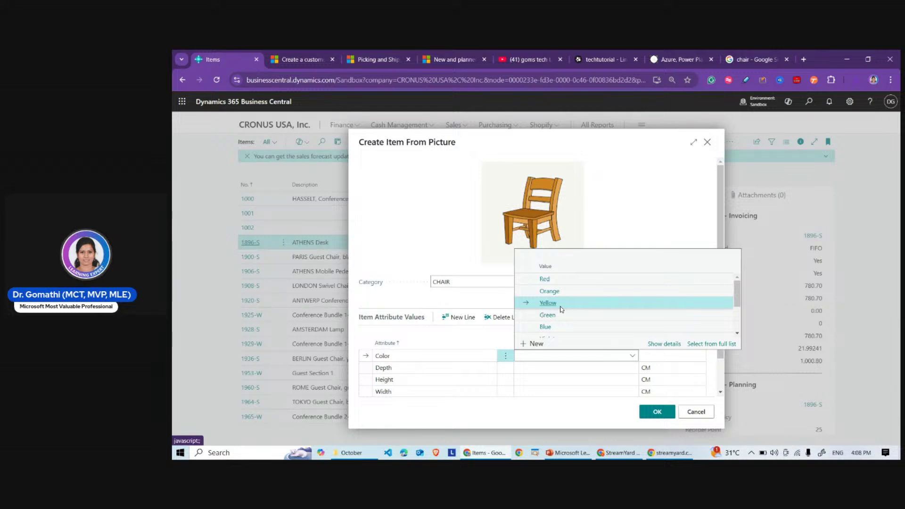
pyautogui.click(562, 309)
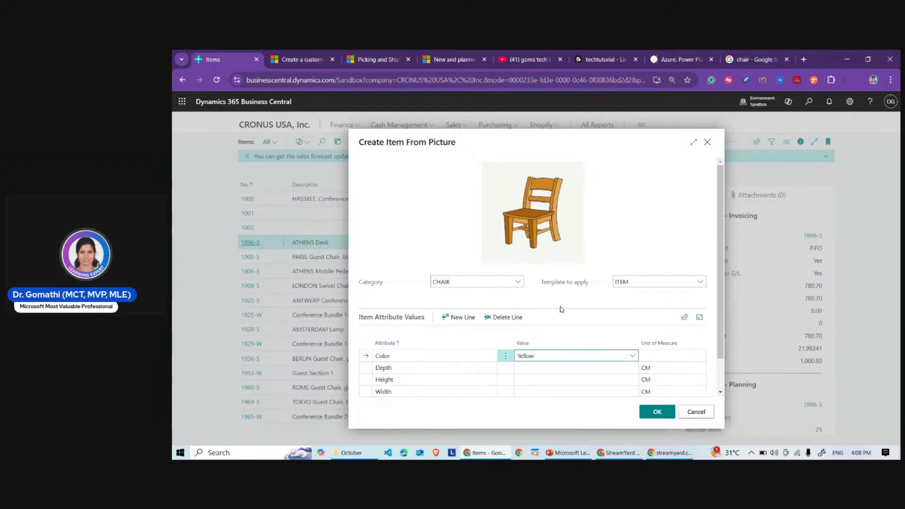
# - Set the chair's Depth to 12, Height to 32 and Width to 15 CM
pyautogui.click(593, 372)
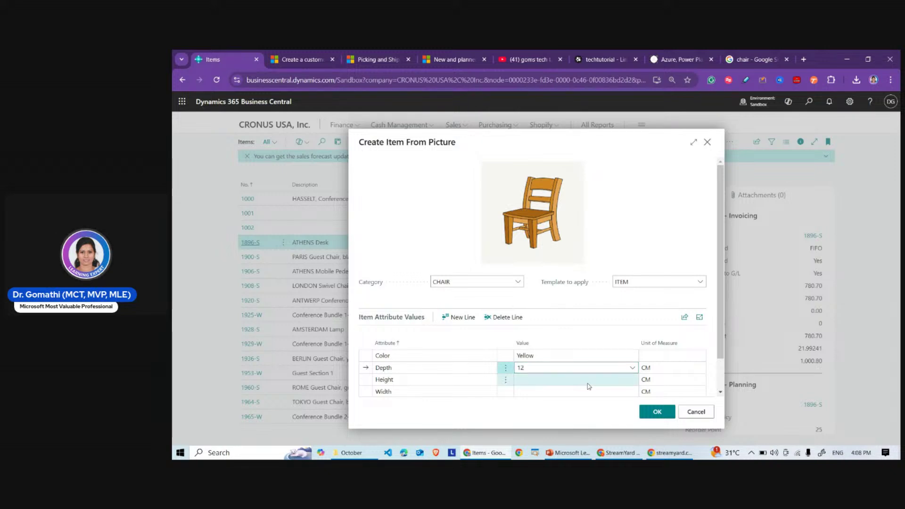
pyautogui.click(588, 382)
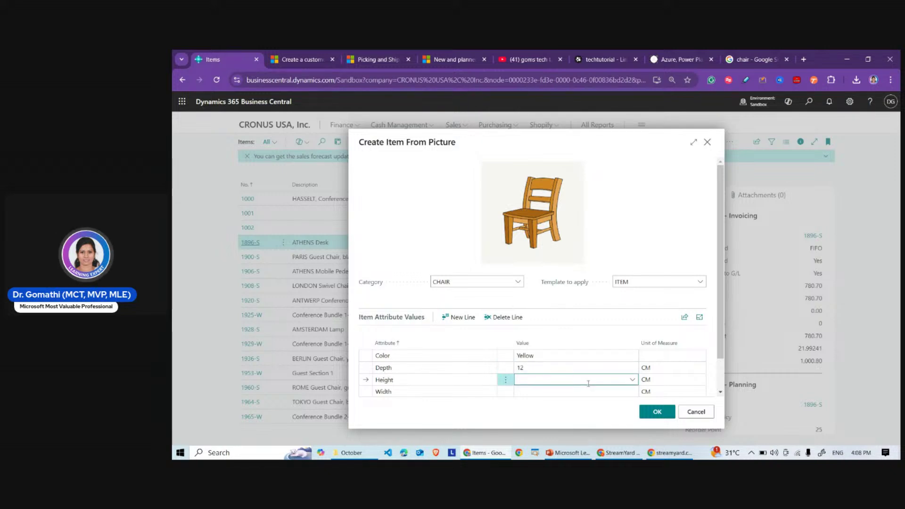
pyautogui.write('32')
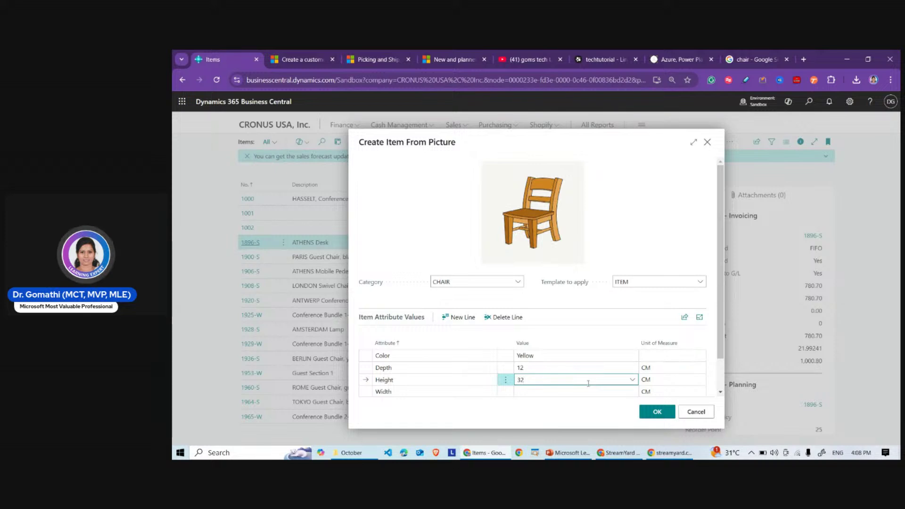
pyautogui.click(584, 392)
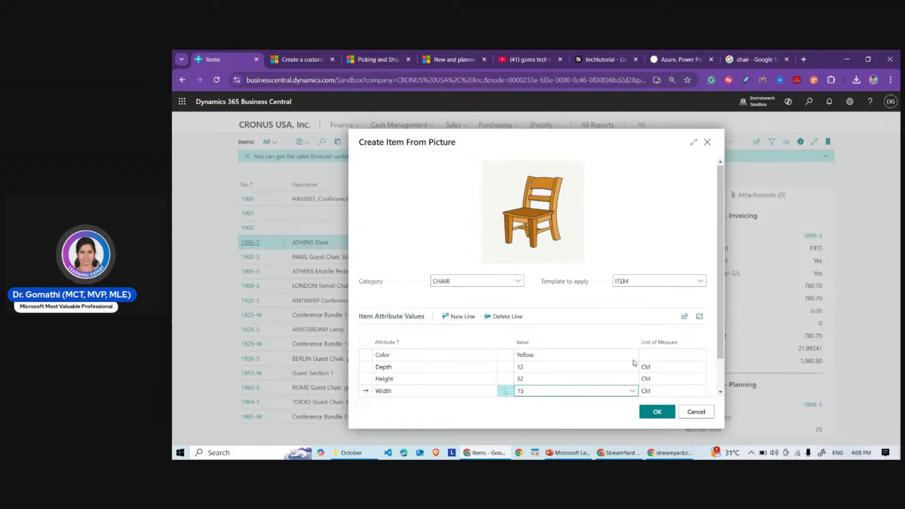
# - Add a Material Description attribute line below Width, and draw marks around the item attribute values
pyautogui.scroll(-1, 660, 342)
pyautogui.click(447, 365)
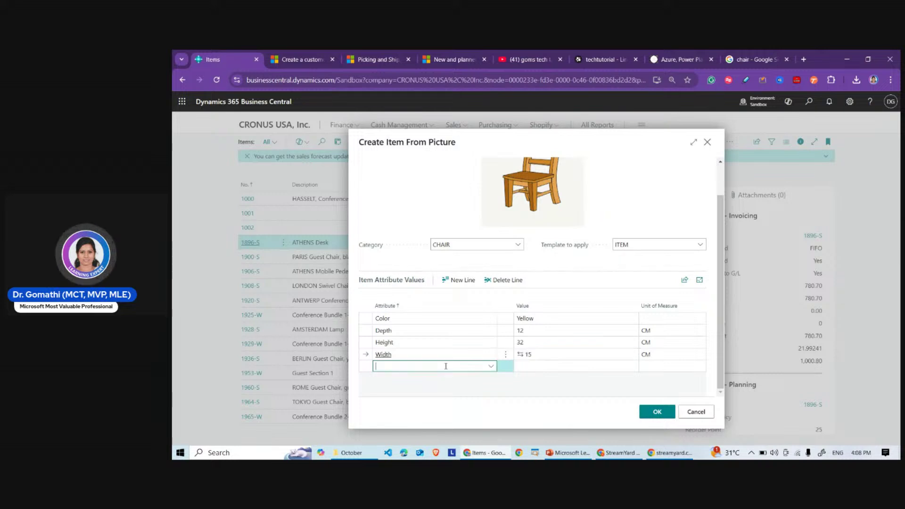
pyautogui.click(491, 367)
pyautogui.click(491, 367)
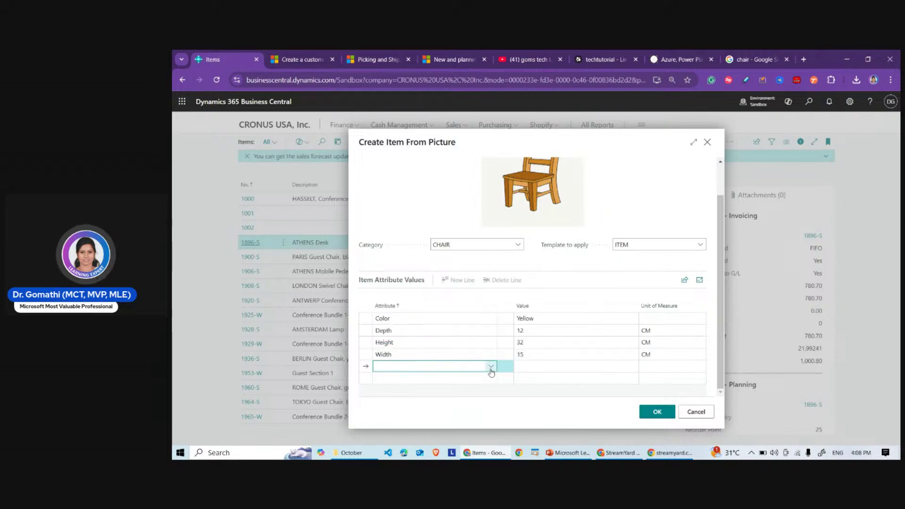
pyautogui.click(491, 368)
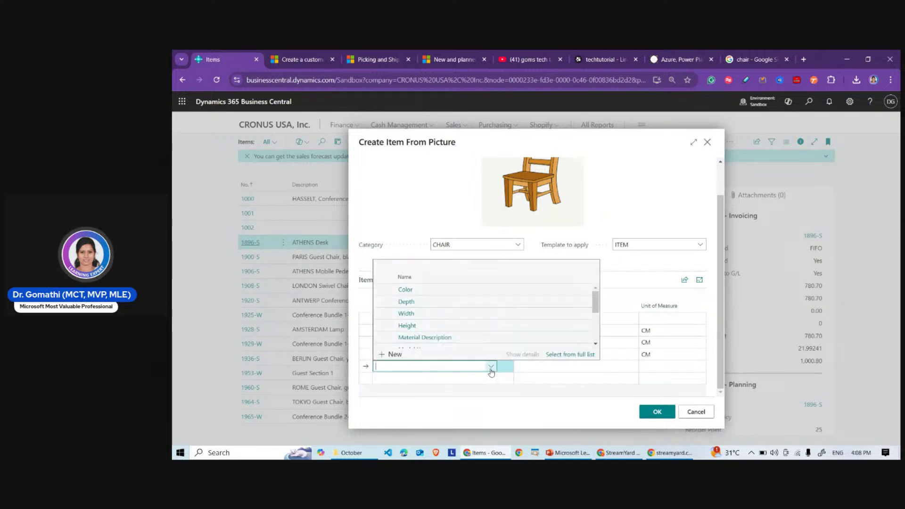
pyautogui.click(451, 338)
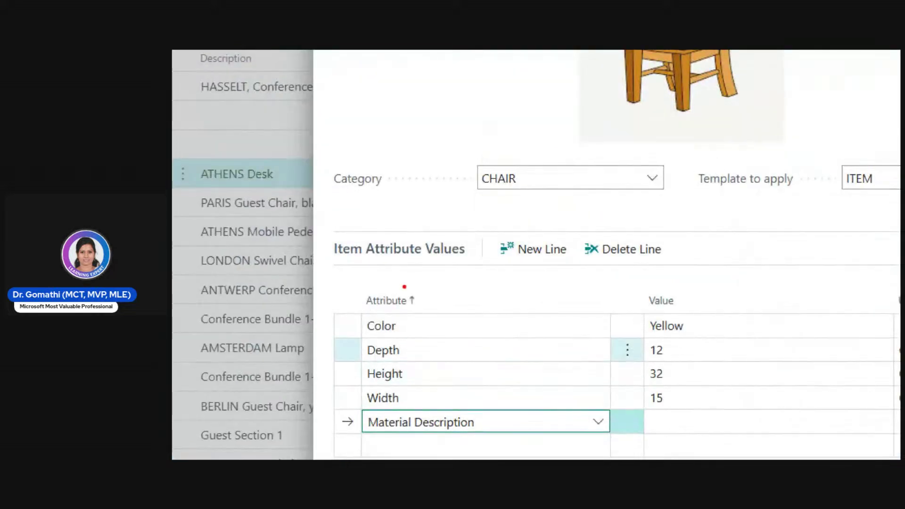
pyautogui.moveTo(404, 287)
pyautogui.mouseDown()
pyautogui.moveTo(439, 304)
pyautogui.moveTo(372, 283)
pyautogui.mouseUp()
pyautogui.moveTo(682, 281)
pyautogui.mouseDown()
pyautogui.moveTo(716, 316)
pyautogui.moveTo(528, 258)
pyautogui.mouseUp()
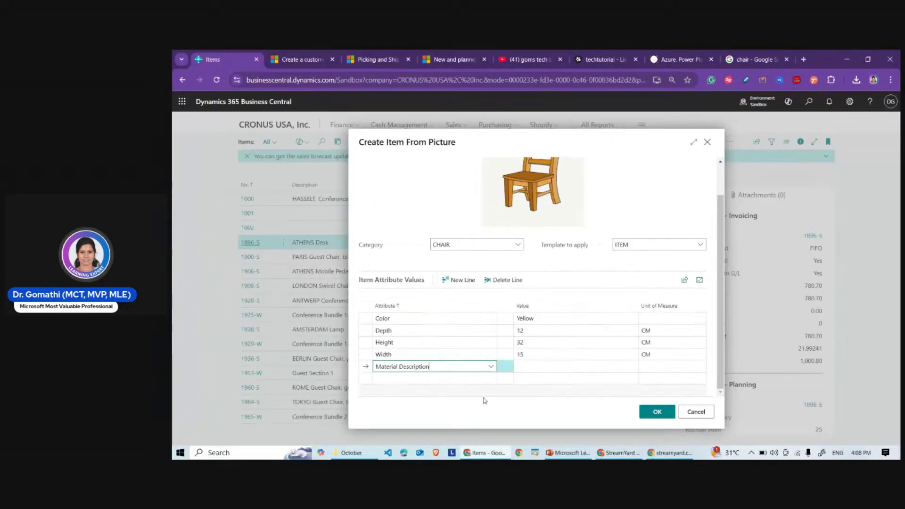
# - Enter "Specifically designed for Kids" as the Material Description value
pyautogui.click(660, 422)
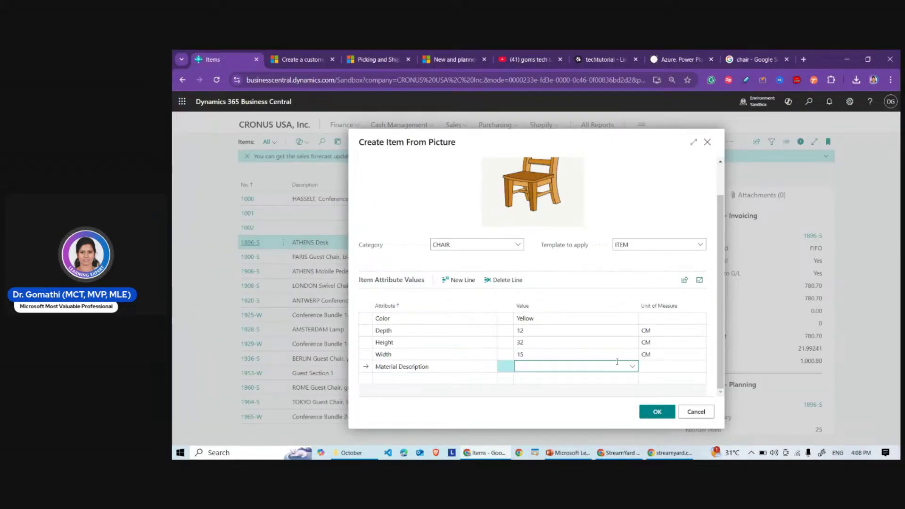
pyautogui.click(631, 367)
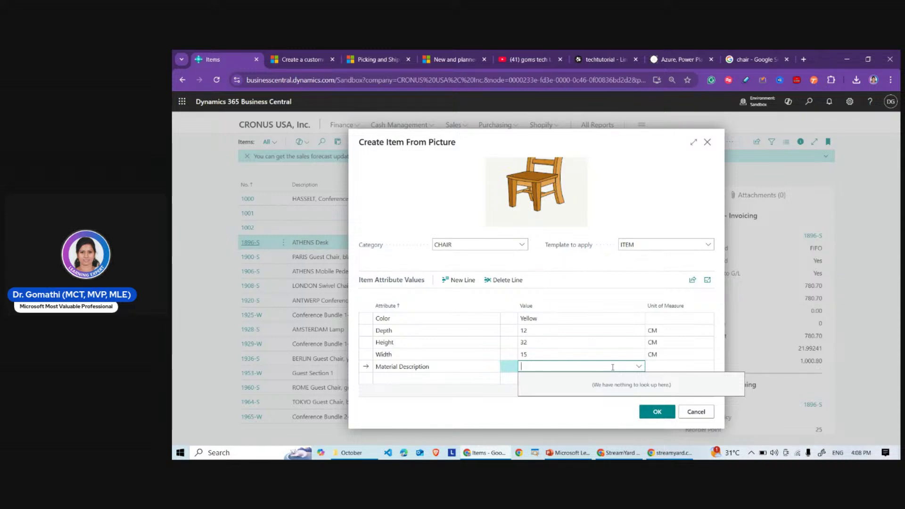
pyautogui.write('Specifically designed for Kids')
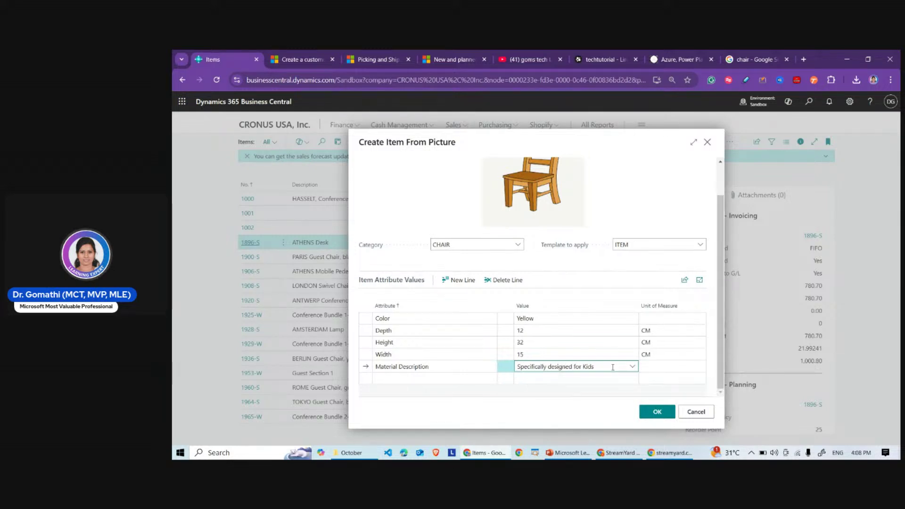
# - Browse the attributes available for a further line below Material Description, leaving that line empty
pyautogui.click(471, 373)
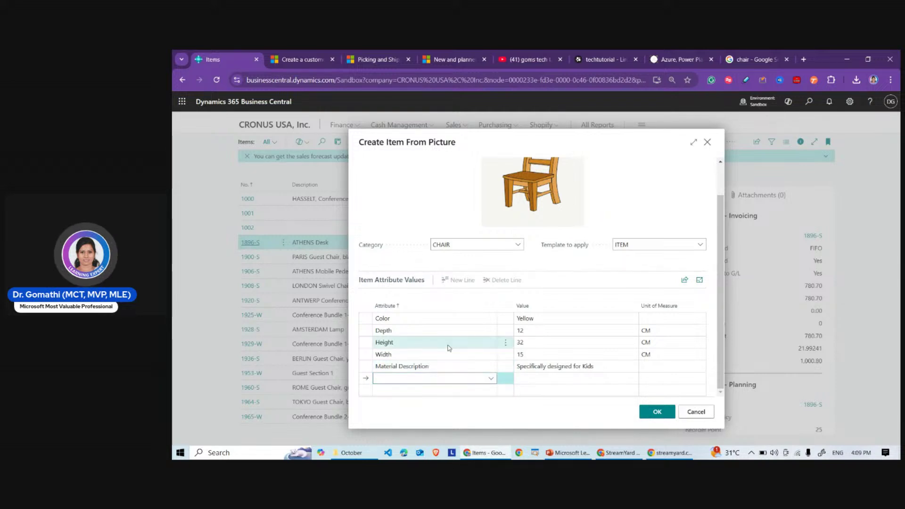
pyautogui.click(492, 379)
pyautogui.scroll(-2, 466, 347)
pyautogui.scroll(-1, 466, 346)
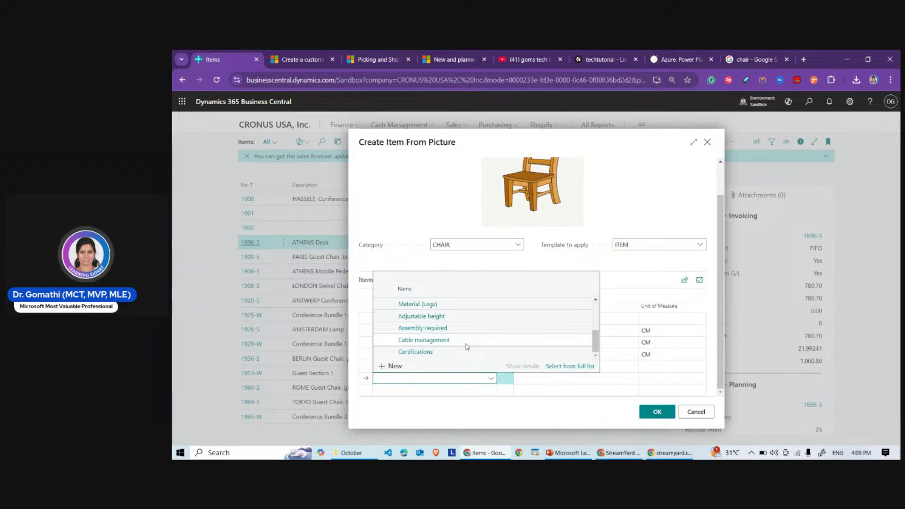
pyautogui.scroll(3, 465, 346)
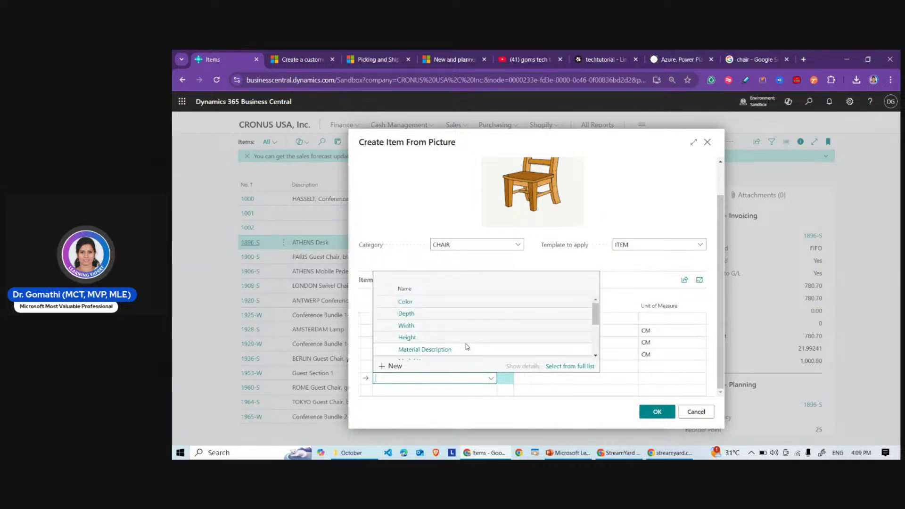
pyautogui.scroll(-3, 466, 346)
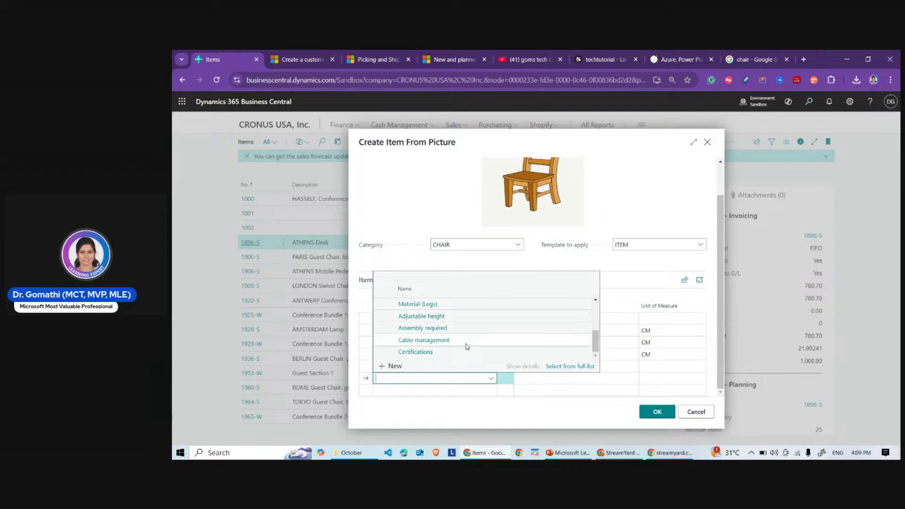
pyautogui.click(558, 413)
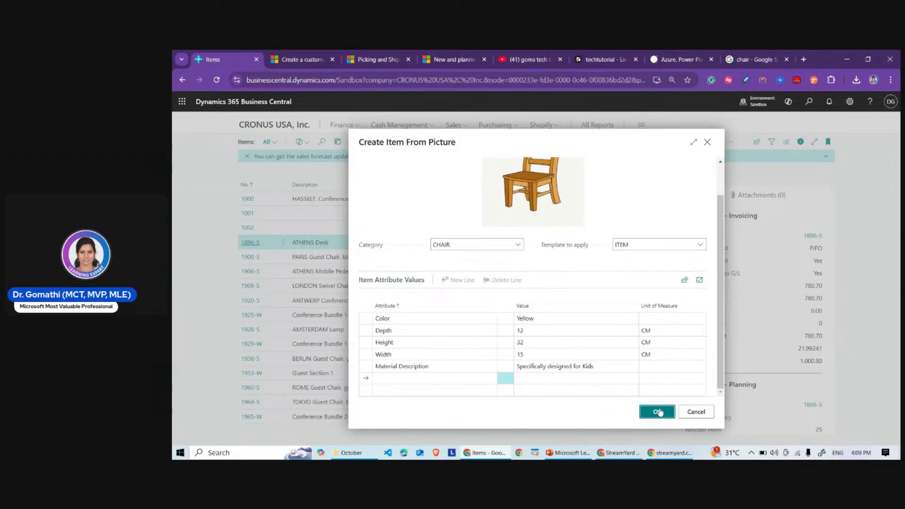
# - Create the chair item from the picture and review its item card down to Planning, circling the item number
pyautogui.click(659, 412)
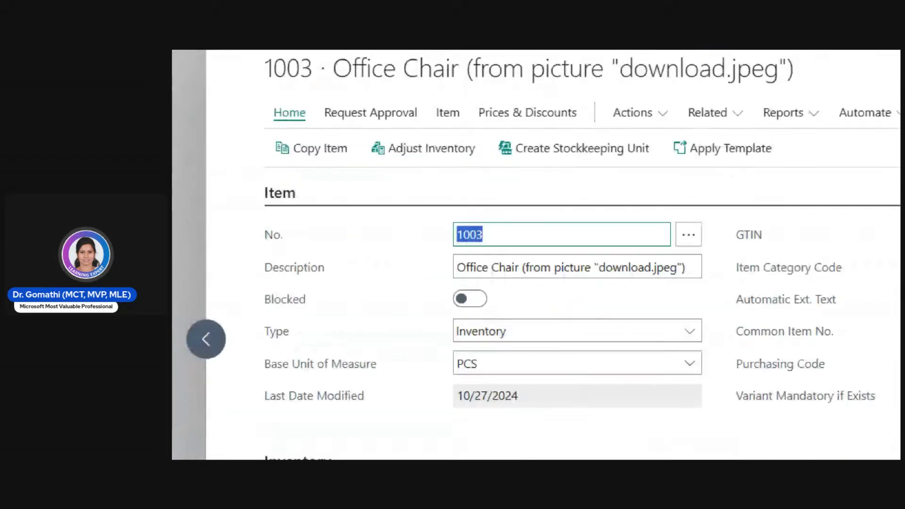
pyautogui.moveTo(392, 254)
pyautogui.mouseDown()
pyautogui.moveTo(523, 218)
pyautogui.moveTo(395, 240)
pyautogui.mouseUp()
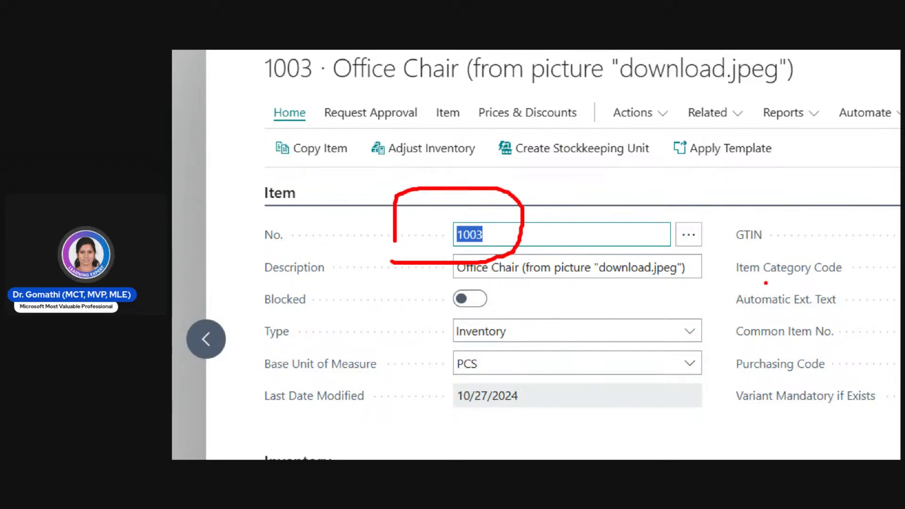
pyautogui.scroll(-3, 309, 315)
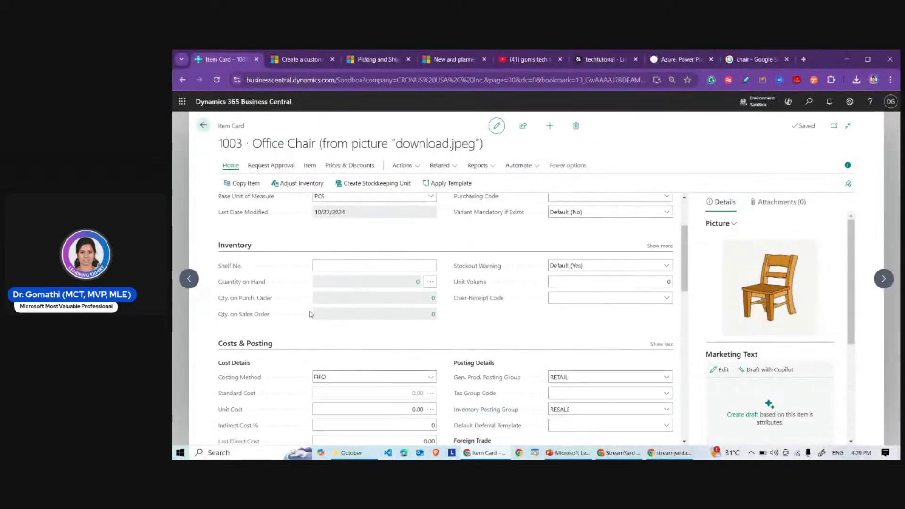
pyautogui.scroll(-3, 310, 314)
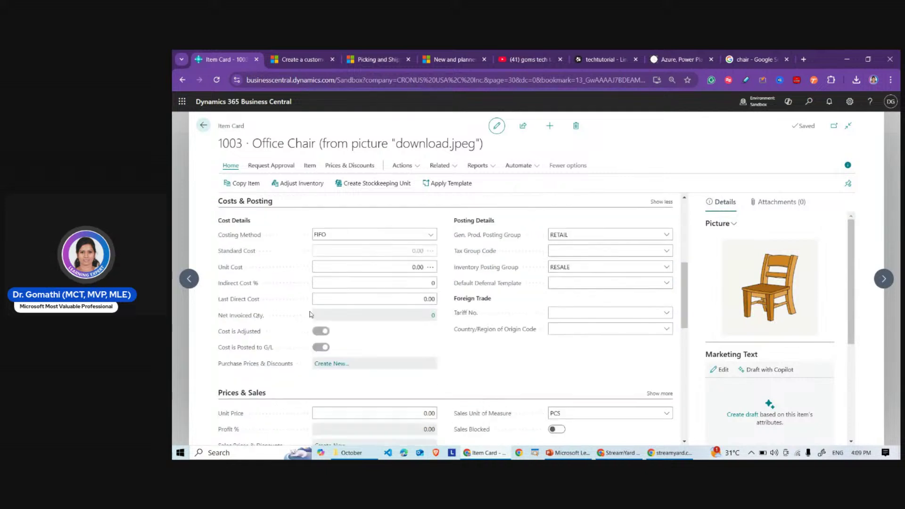
pyautogui.scroll(-5, 309, 315)
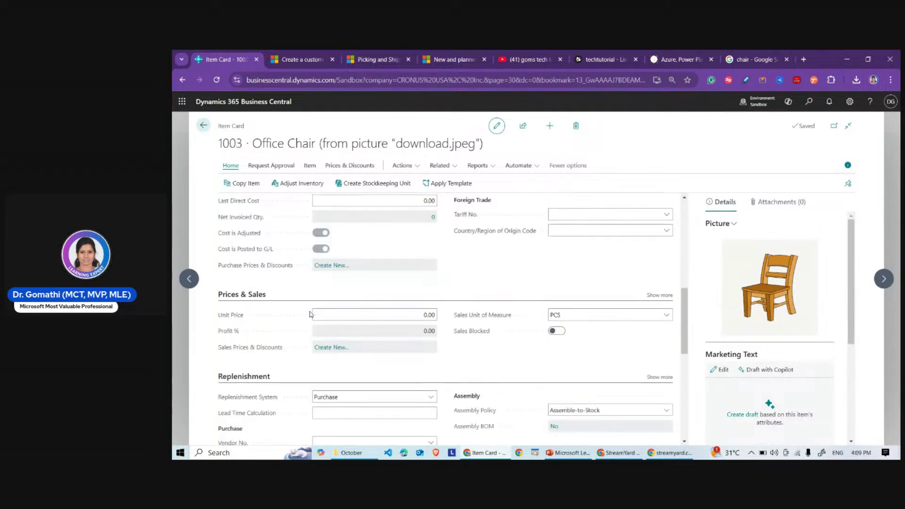
pyautogui.scroll(-4, 310, 314)
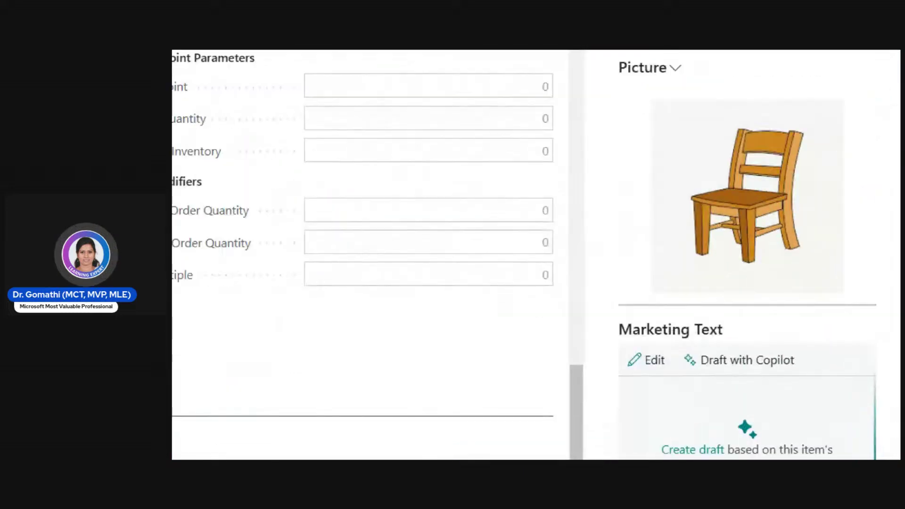
# - Mark the Draft with Copilot option on the new chair's item card and generate a marketing text draft from its attributes
pyautogui.moveTo(773, 359)
pyautogui.mouseDown()
pyautogui.moveTo(745, 372)
pyautogui.moveTo(773, 360)
pyautogui.mouseUp()
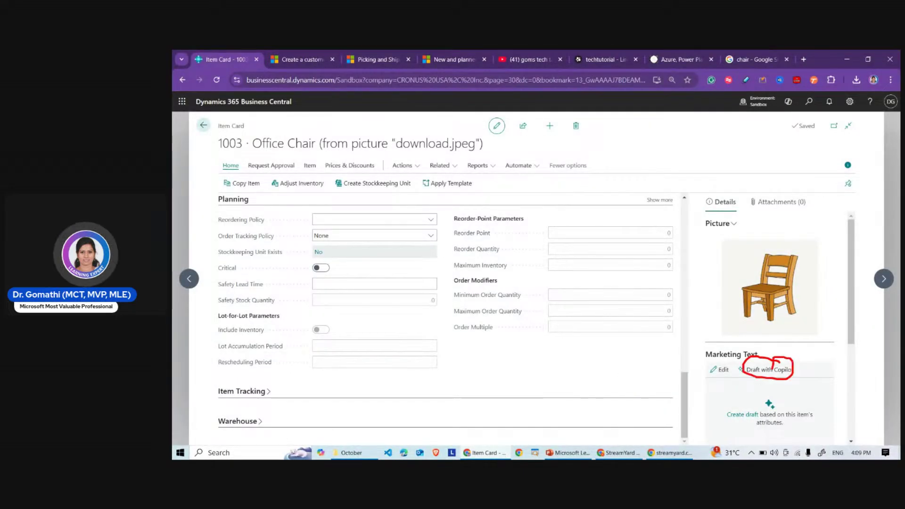
pyautogui.moveTo(764, 395)
pyautogui.mouseDown()
pyautogui.moveTo(726, 415)
pyautogui.moveTo(770, 406)
pyautogui.moveTo(772, 390)
pyautogui.moveTo(669, 434)
pyautogui.moveTo(777, 395)
pyautogui.moveTo(700, 383)
pyautogui.mouseUp()
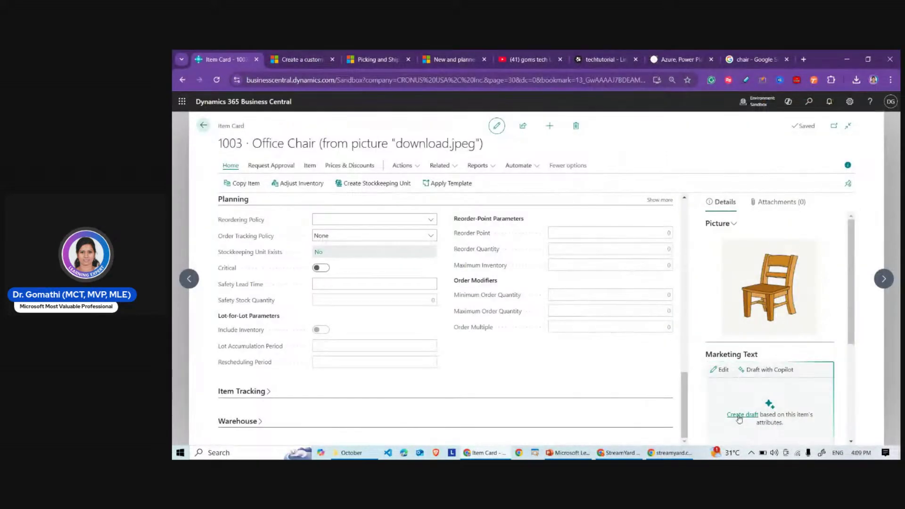
pyautogui.click(739, 414)
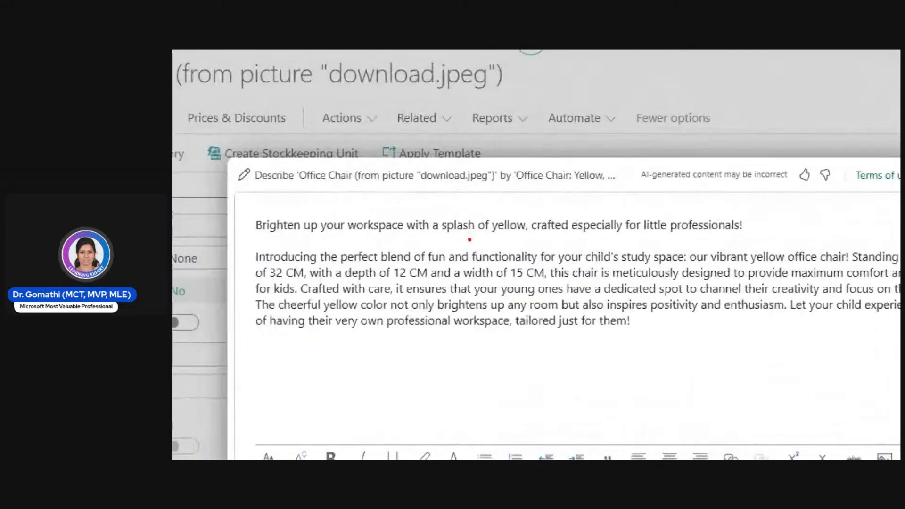
# - Examine the drafted marketing text, marking the yellow color, the word little, and the height, depth and width, and clear the marks
pyautogui.moveTo(469, 239)
pyautogui.mouseDown()
pyautogui.moveTo(530, 239)
pyautogui.moveTo(476, 242)
pyautogui.mouseUp()
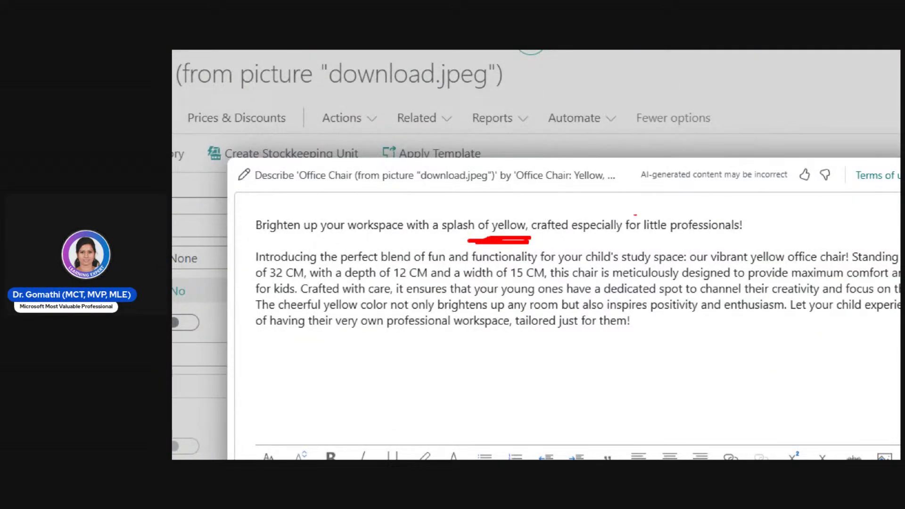
pyautogui.moveTo(639, 202)
pyautogui.mouseDown()
pyautogui.moveTo(636, 226)
pyautogui.moveTo(666, 190)
pyautogui.moveTo(615, 188)
pyautogui.mouseUp()
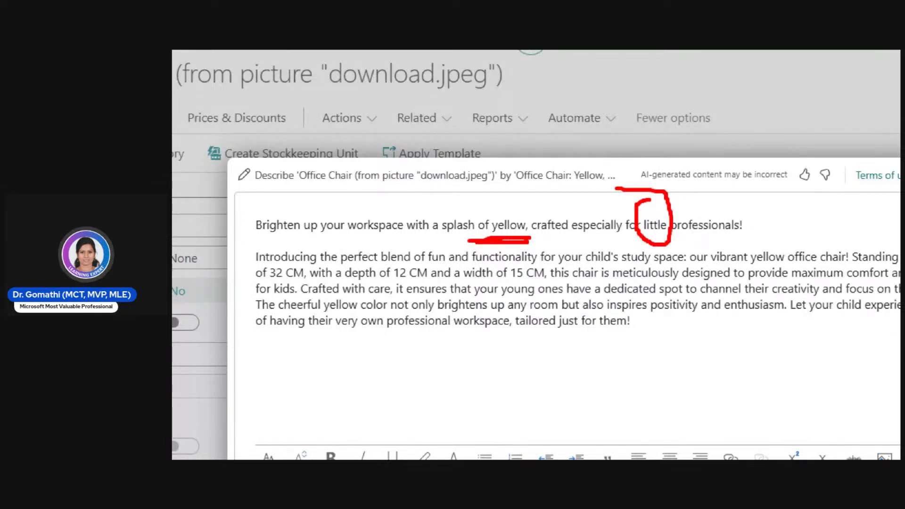
pyautogui.moveTo(244, 278); pyautogui.dragTo(454, 280)
pyautogui.moveTo(500, 280); pyautogui.dragTo(595, 276)
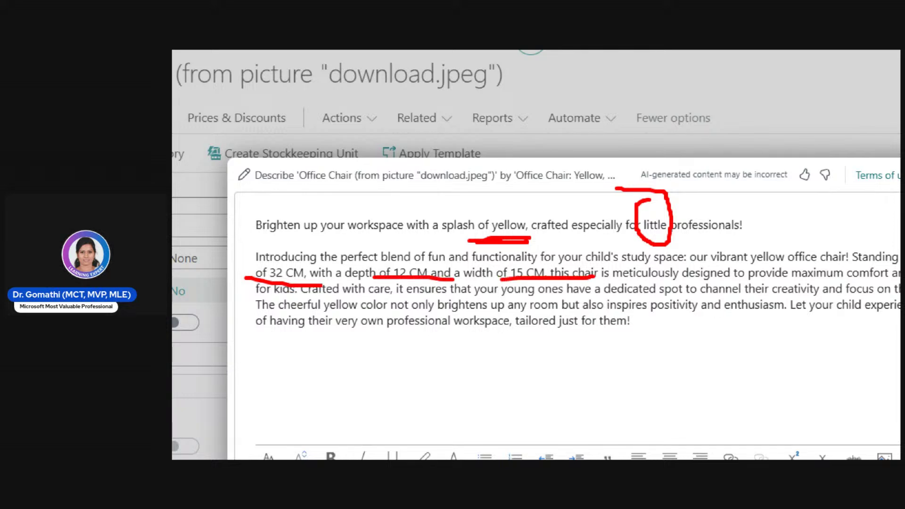
pyautogui.press('Escape')
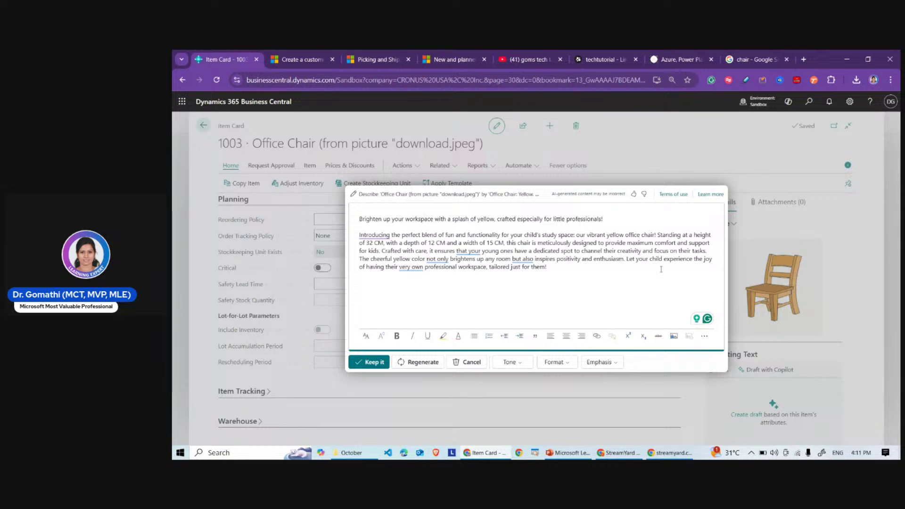
# - Close the marketing text draft without keeping it and return to the Items list
pyautogui.click(801, 288)
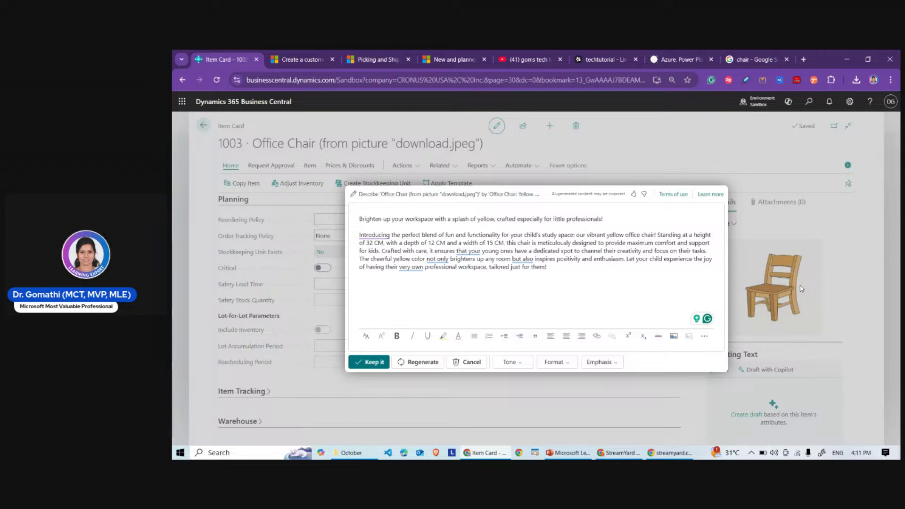
pyautogui.press('Escape')
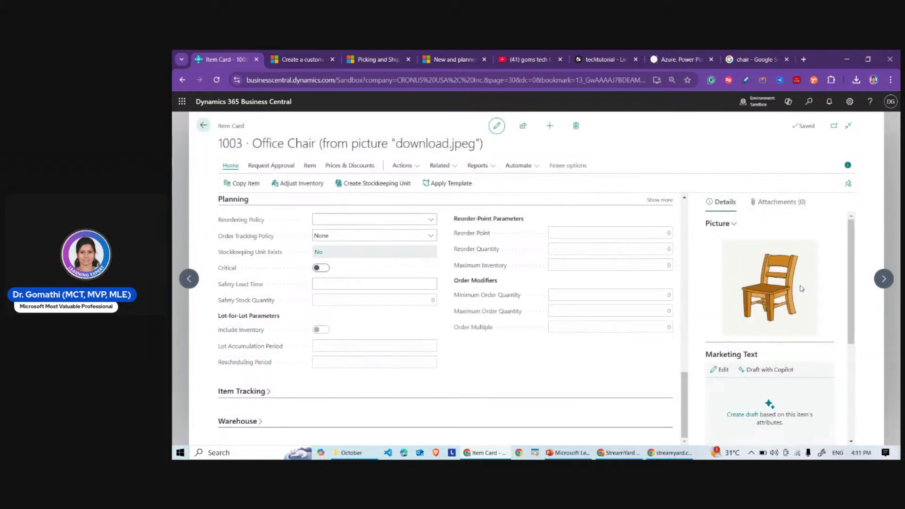
pyautogui.click(203, 126)
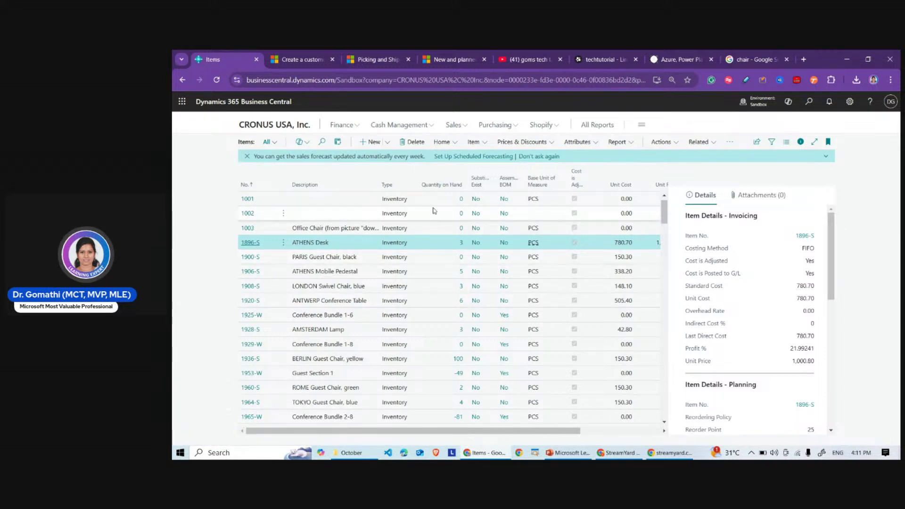
# - Switch to the New and planned features page, collapse the expanded feature table and copy the page address
pyautogui.click(428, 58)
pyautogui.click(379, 56)
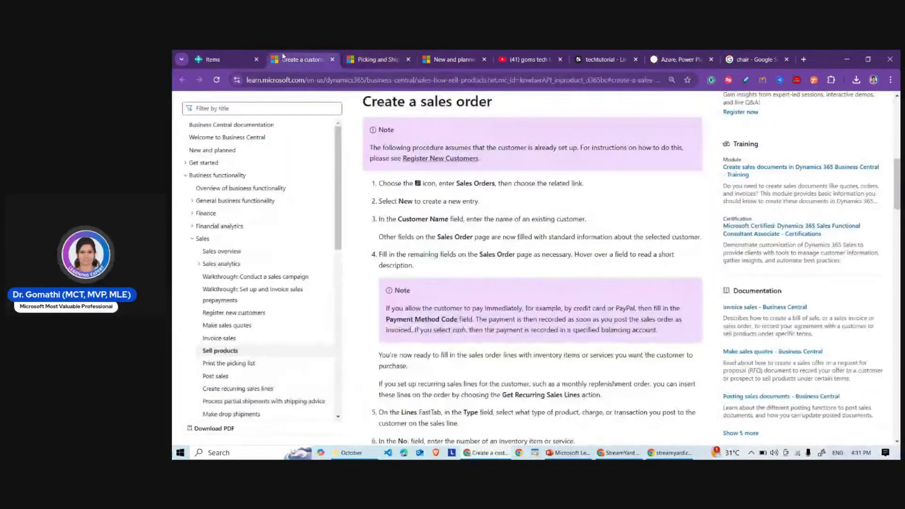
pyautogui.hotkey('ctrl', 'Tab')
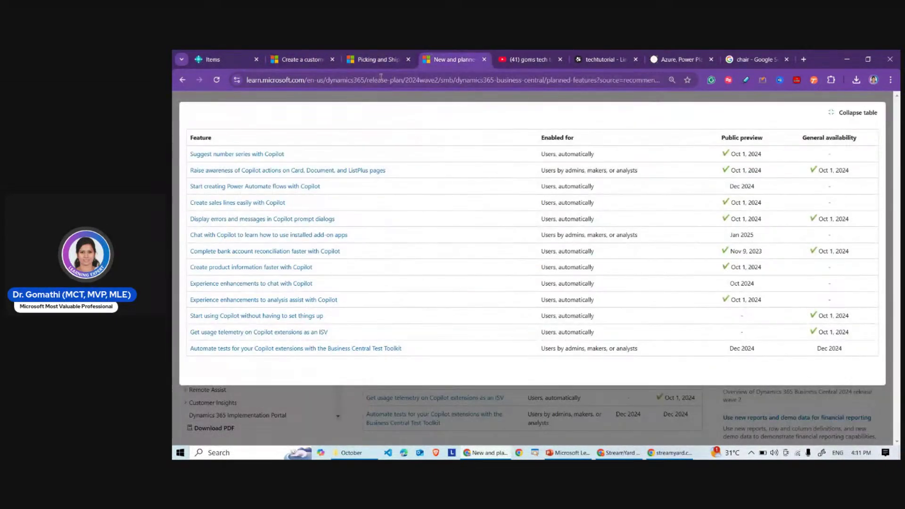
pyautogui.click(845, 119)
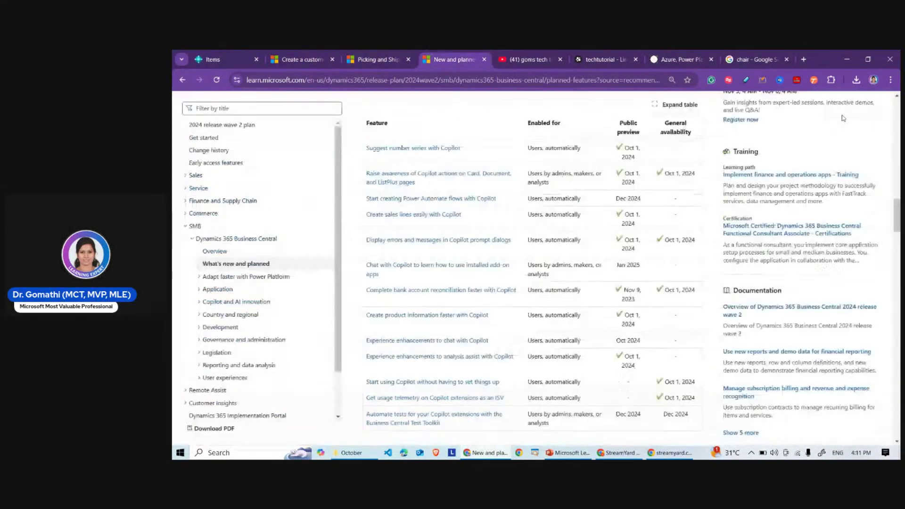
pyautogui.click(367, 81)
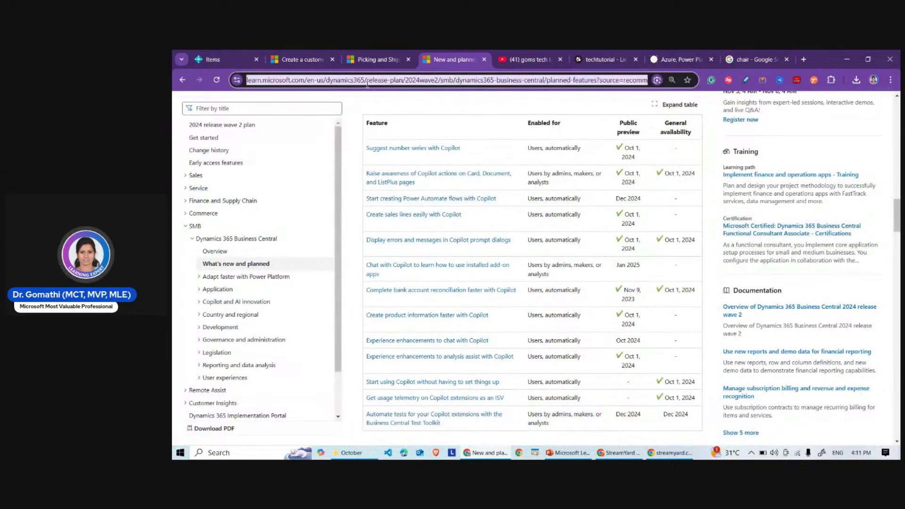
# - Switch to StreamYard and post the copied Business Central 2024wave2 planned-features link as a comment
pyautogui.click(608, 455)
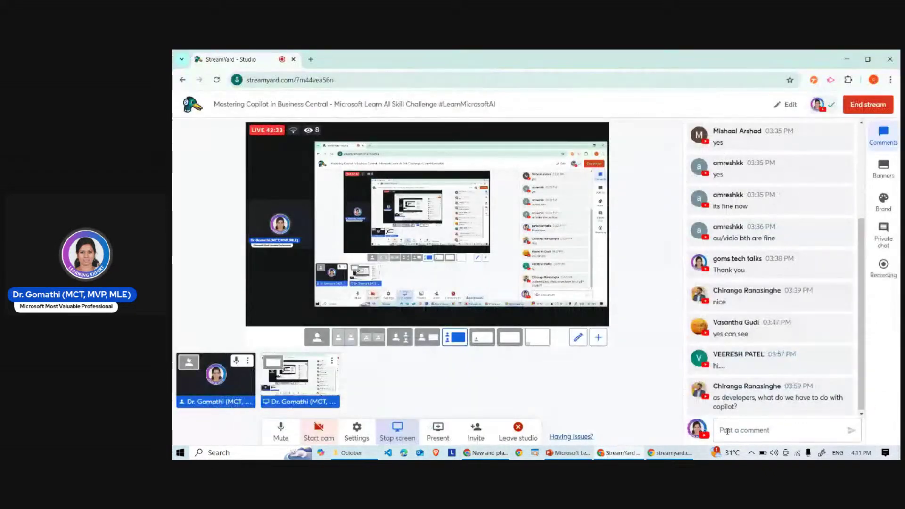
pyautogui.click(727, 431)
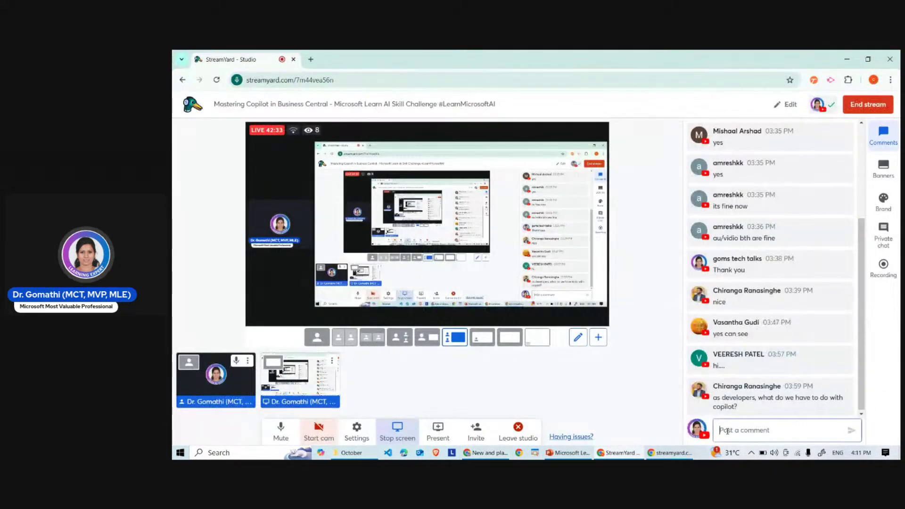
pyautogui.write('https://learn.microsoft.com/en-us/dynamics365/release-plan/2024wave2/smb/dynamics365-business-central/planned-features?source=recommendations')
pyautogui.press('Return')
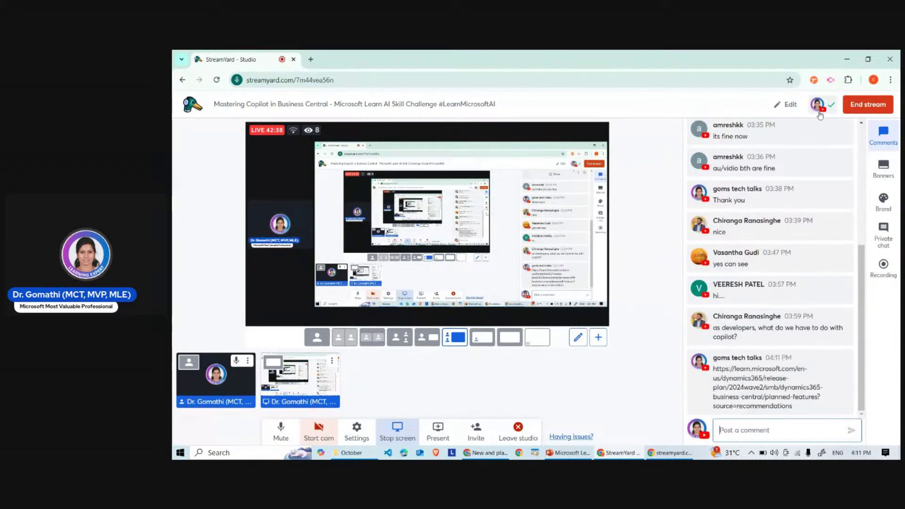
# - Show the viewer's question about what developers have to do with Copilot on the stream and return to the planned features page
pyautogui.click(769, 329)
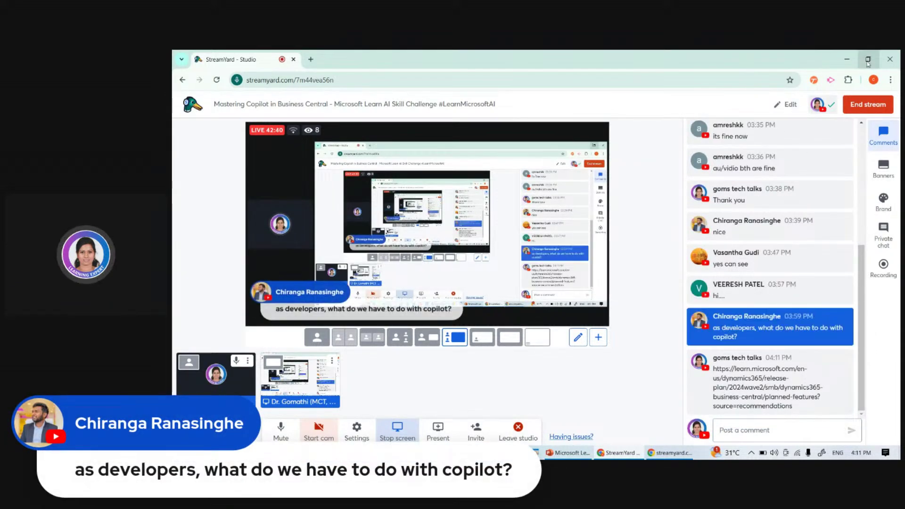
pyautogui.click(846, 59)
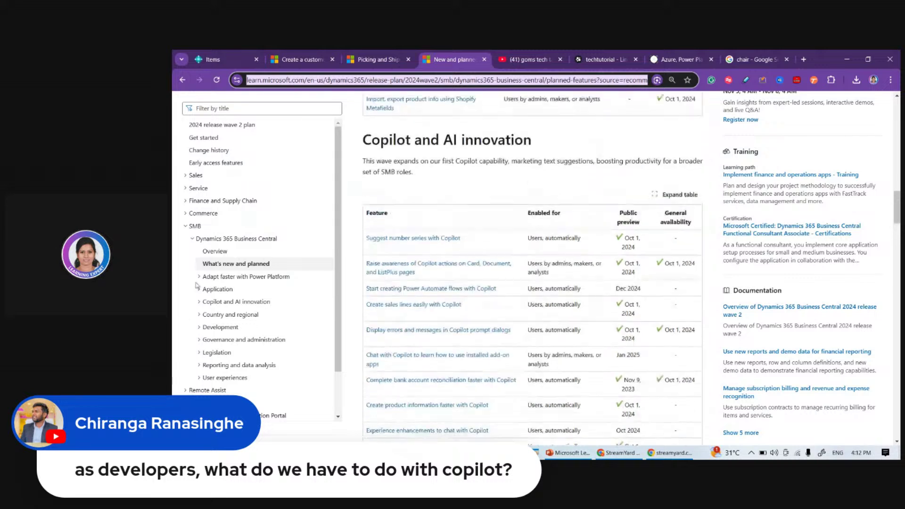
# - Examine the Copilot and AI innovation feature table, including the public preview dates of the first features
pyautogui.scroll(-1, 202, 280)
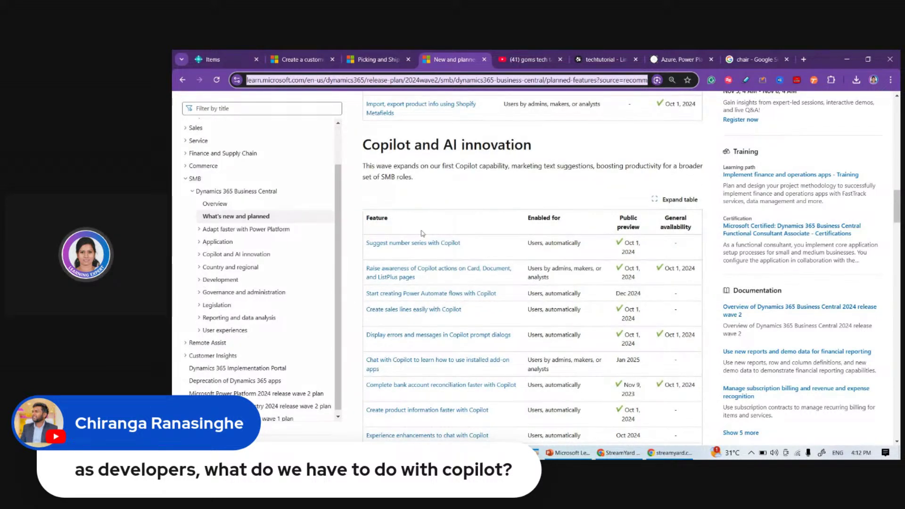
pyautogui.scroll(-2, 423, 234)
pyautogui.scroll(1, 424, 233)
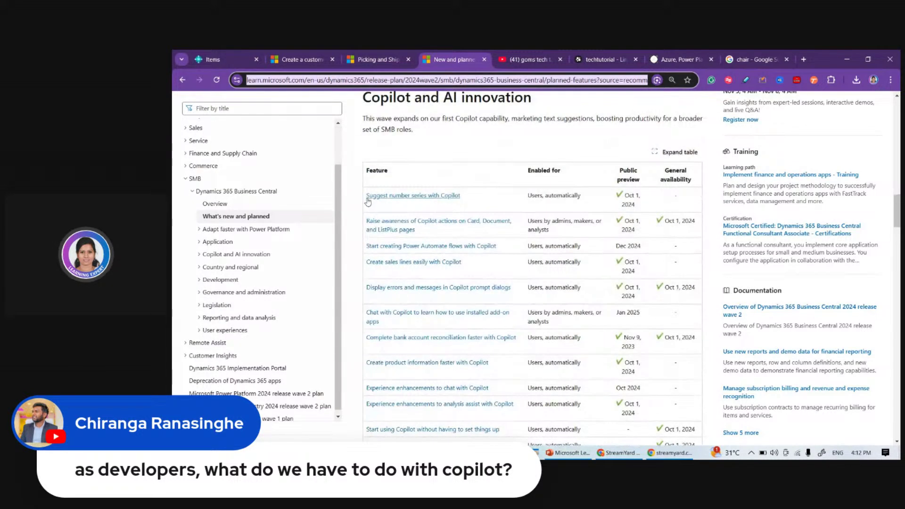
pyautogui.click(629, 194)
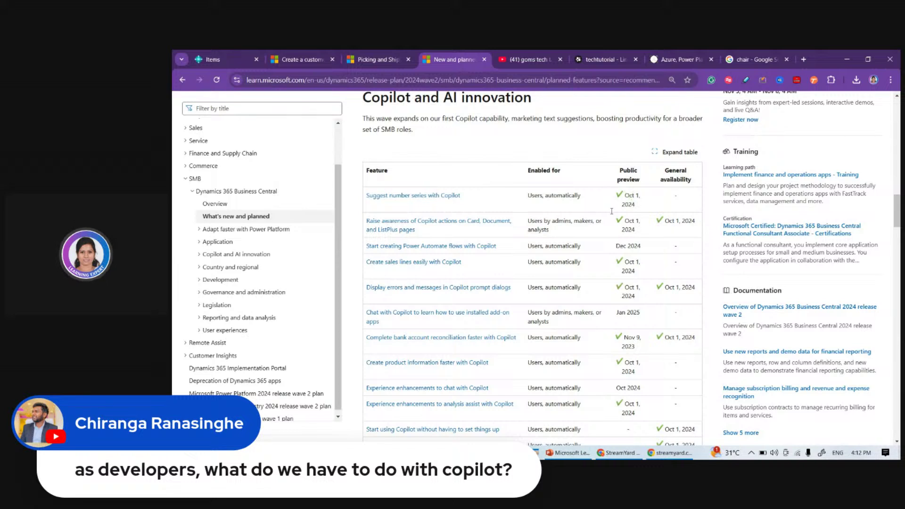
pyautogui.moveTo(489, 198); pyautogui.dragTo(434, 233)
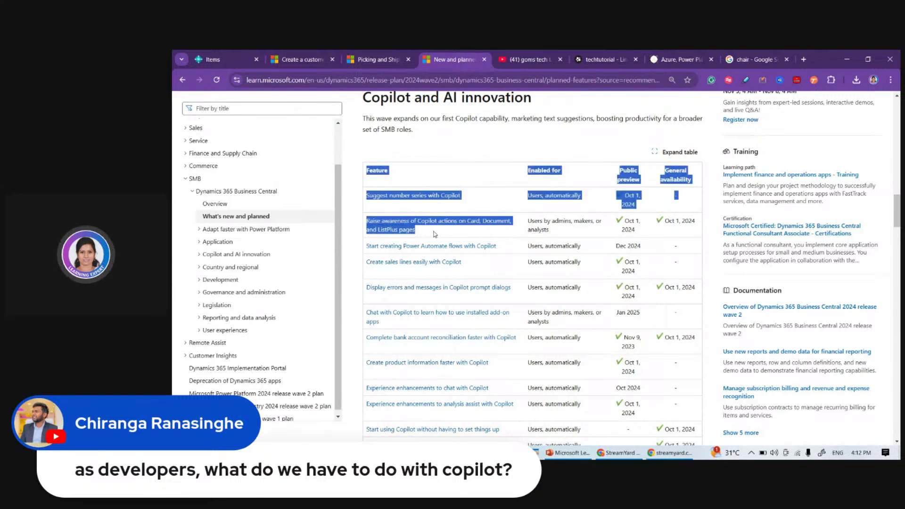
pyautogui.click(472, 230)
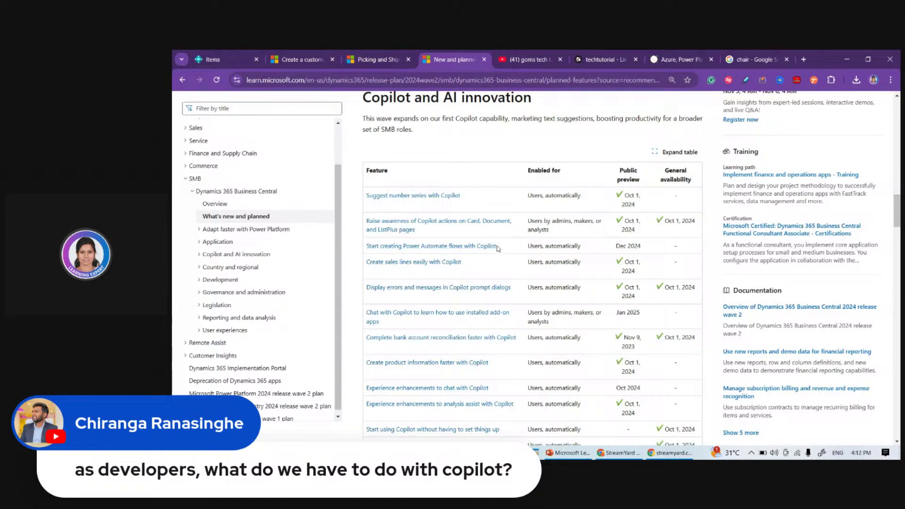
# - Highlight the "Start creating Power Automate flows with Copilot" feature and review the remaining rows of the Copilot and AI innovation table
pyautogui.moveTo(515, 247); pyautogui.dragTo(366, 244)
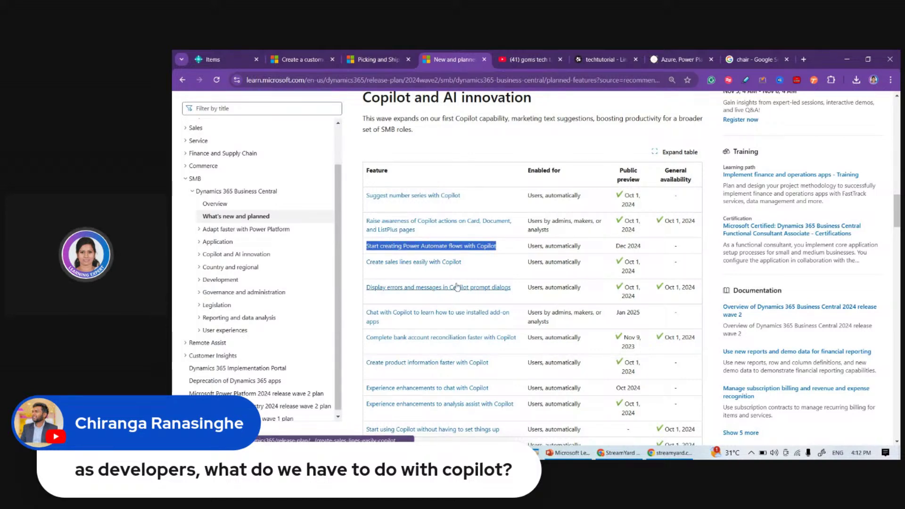
pyautogui.scroll(-3, 462, 281)
pyautogui.scroll(1, 462, 281)
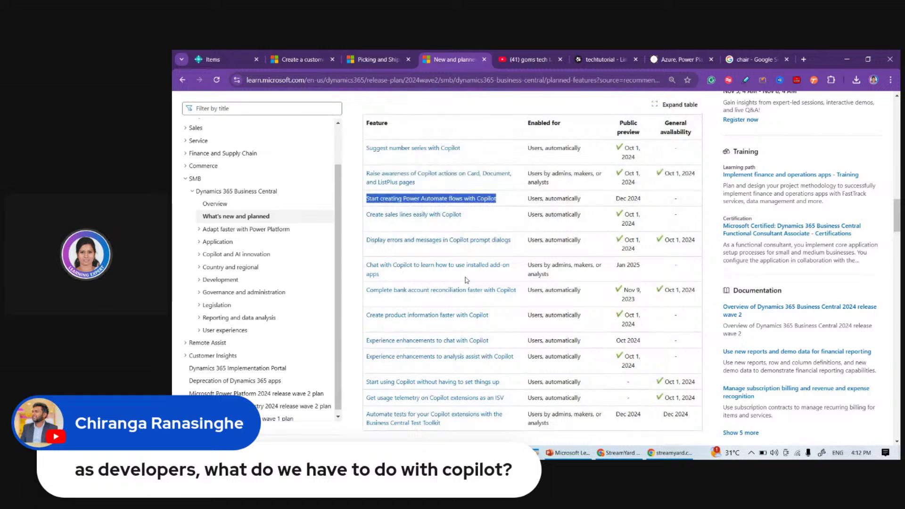
pyautogui.scroll(-1, 409, 257)
pyautogui.scroll(1, 410, 256)
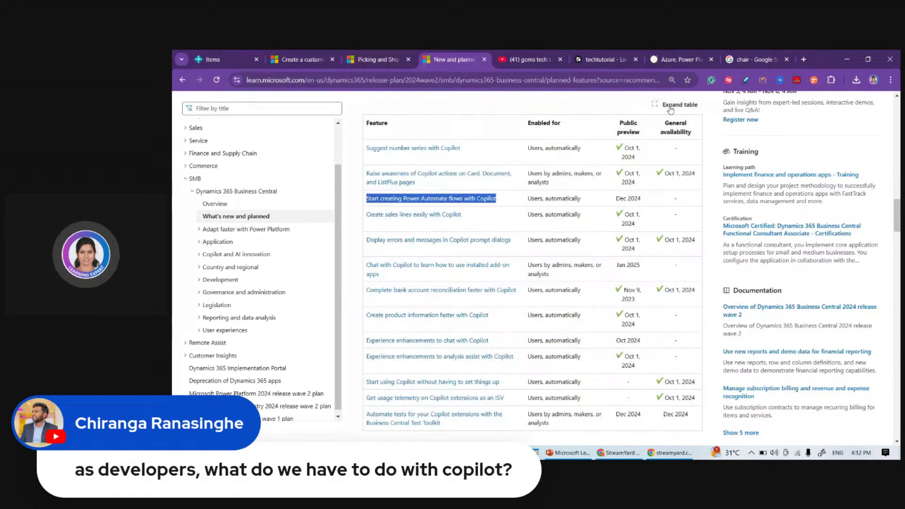
# - Expand the Copilot and AI innovation table and examine the public preview dates, highlighting number series suggestions, error messages in prompt dialogs and product information creation
pyautogui.click(670, 107)
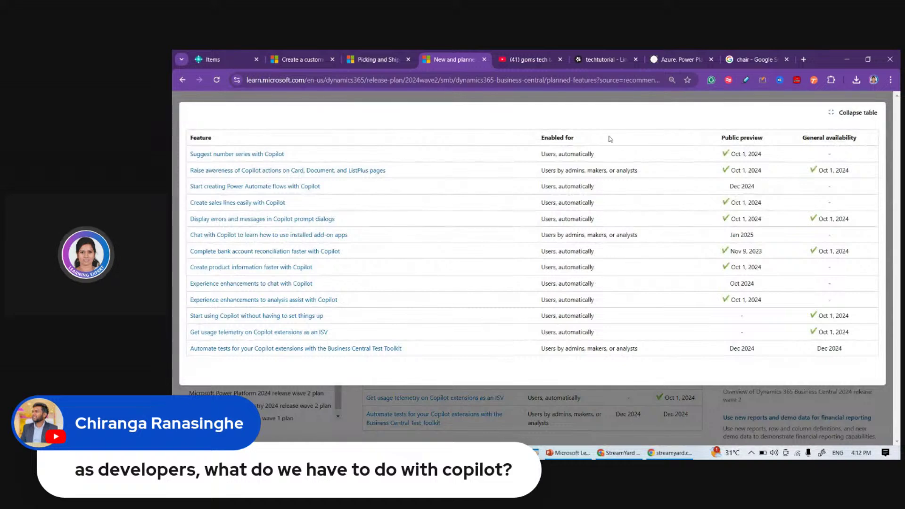
pyautogui.moveTo(722, 141); pyautogui.dragTo(768, 143)
pyautogui.click(619, 157)
pyautogui.moveTo(190, 154); pyautogui.dragTo(302, 163)
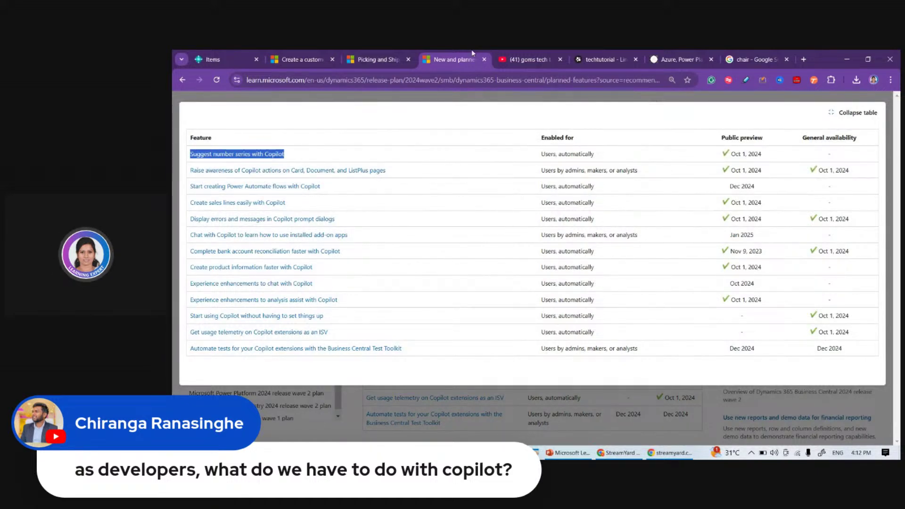
pyautogui.moveTo(416, 58)
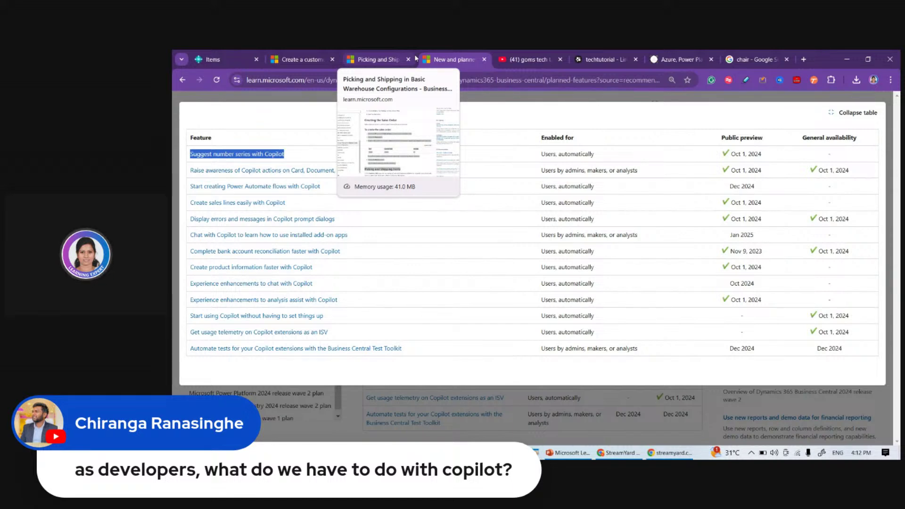
pyautogui.moveTo(723, 154); pyautogui.dragTo(785, 169)
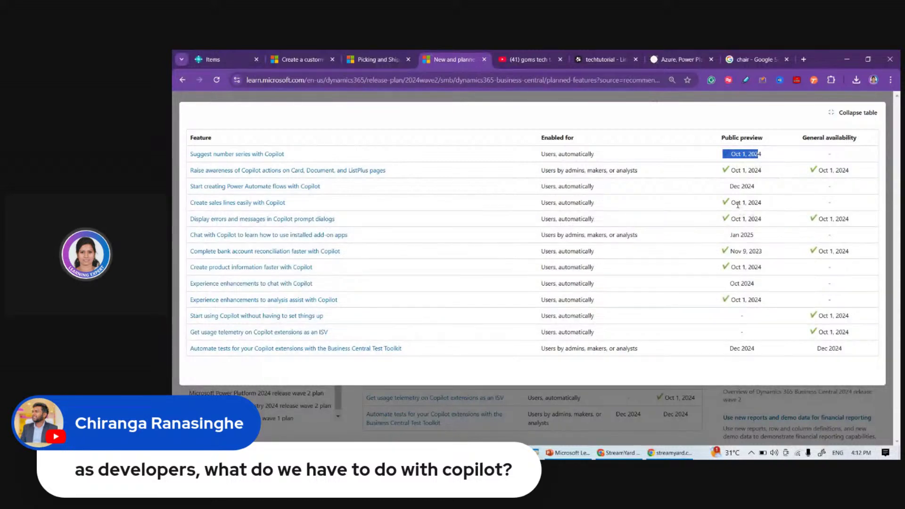
pyautogui.moveTo(737, 204); pyautogui.dragTo(784, 217)
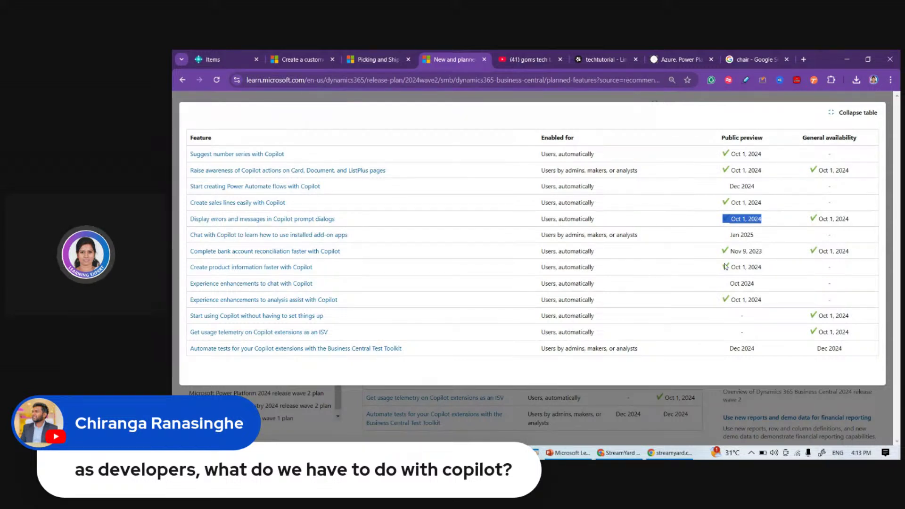
pyautogui.moveTo(733, 267); pyautogui.dragTo(763, 267)
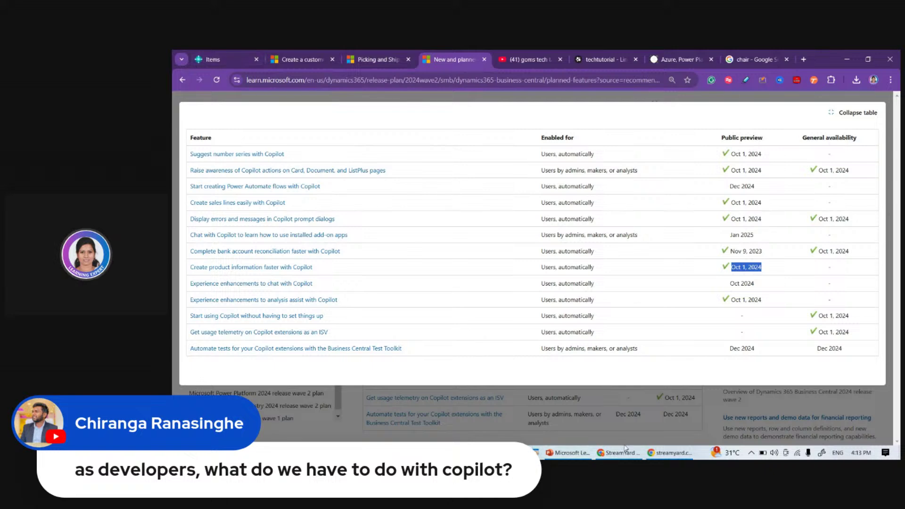
# - Switch to the Copilot in Business Central presentation in PowerPoint and show the FAQs slide
pyautogui.click(568, 453)
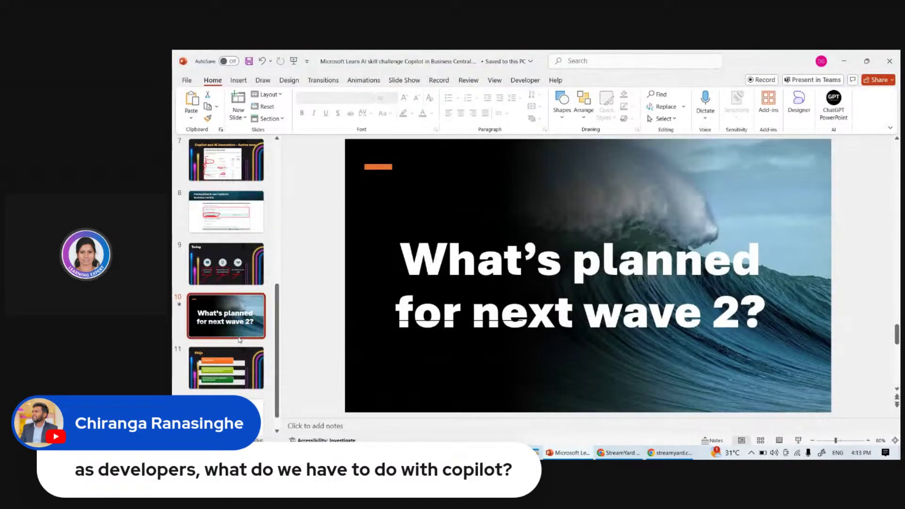
pyautogui.click(240, 371)
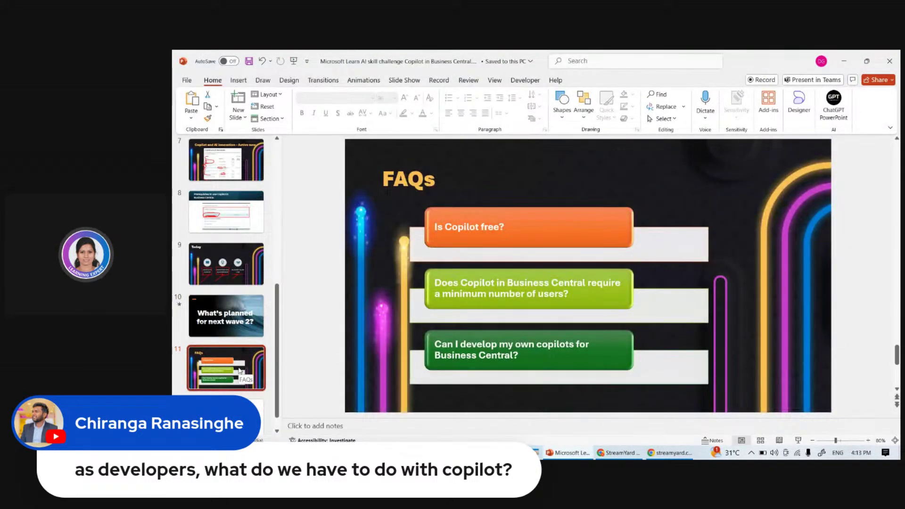